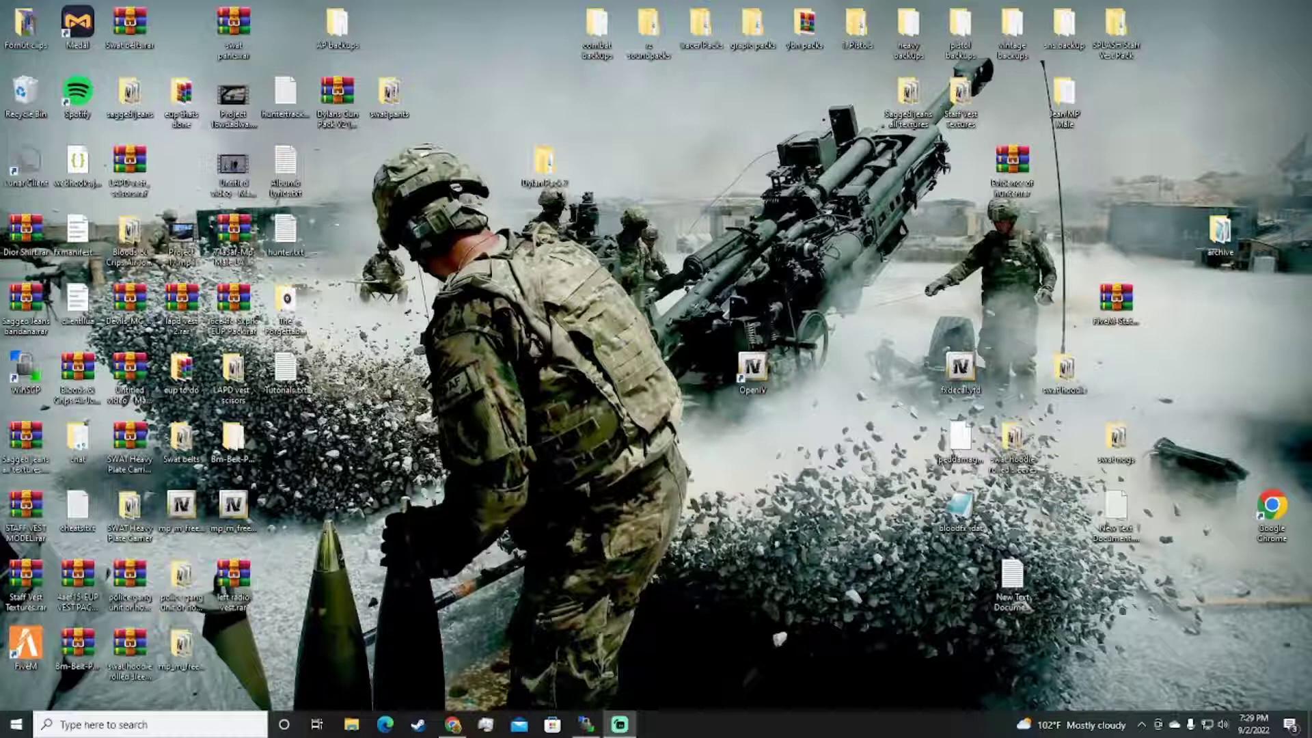
# Step: Move the OpenIV shortcut to a new spot on the desktop
pyautogui.click(697, 529)
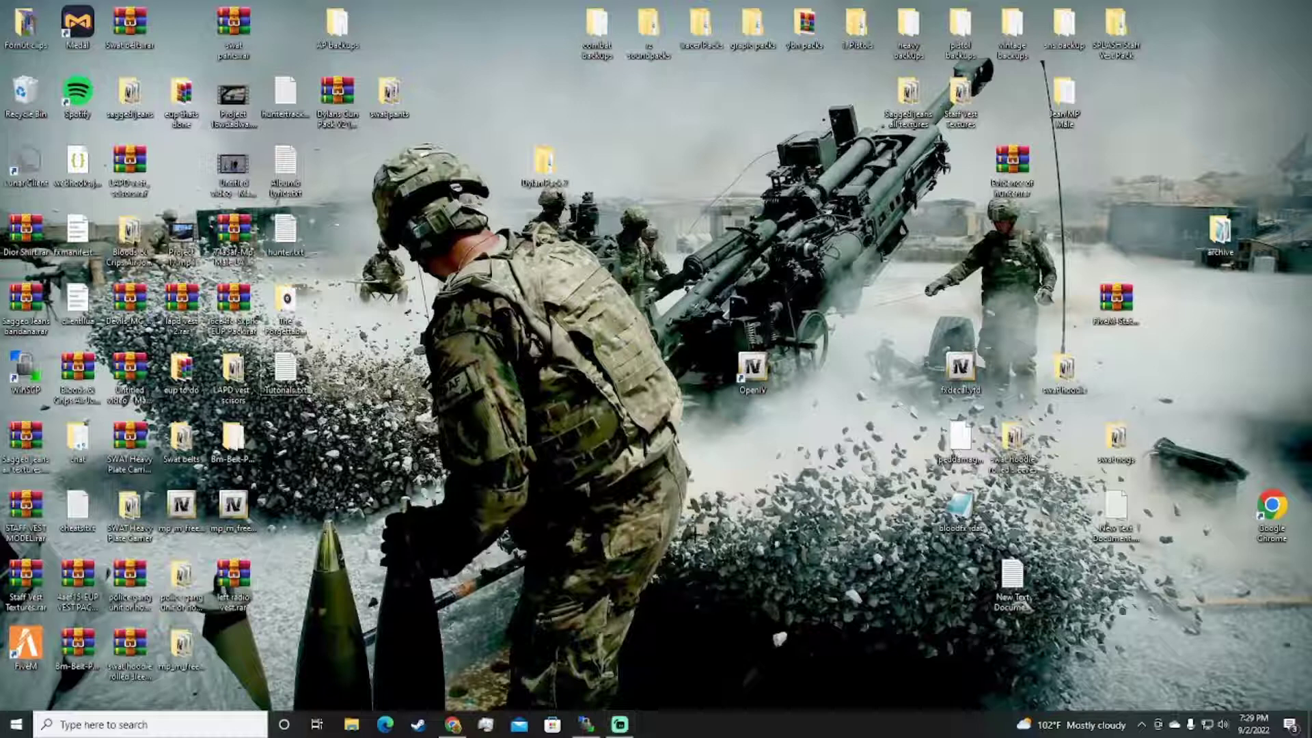
pyautogui.moveTo(752, 368); pyautogui.dragTo(960, 304)
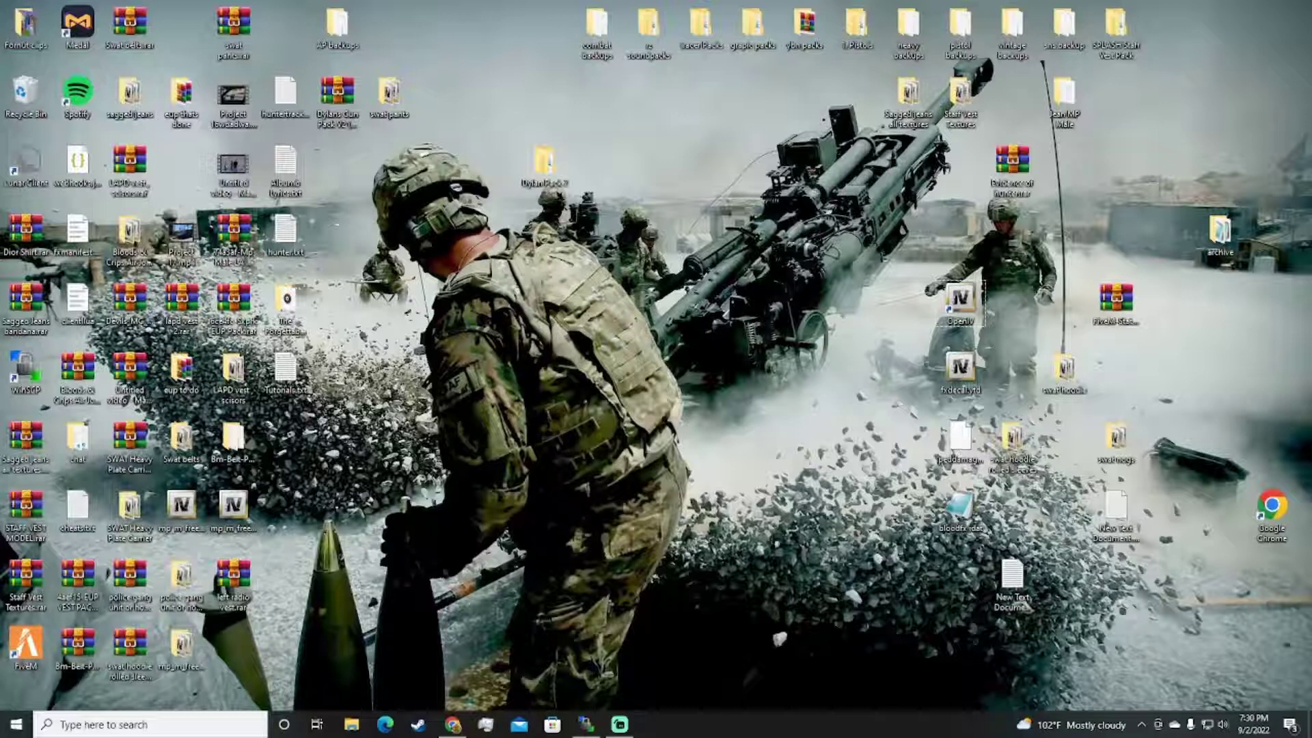
# Step: Restore the browser and highlight the 'True Religion Sweatsuit for MP Male' page title
pyautogui.click(452, 724)
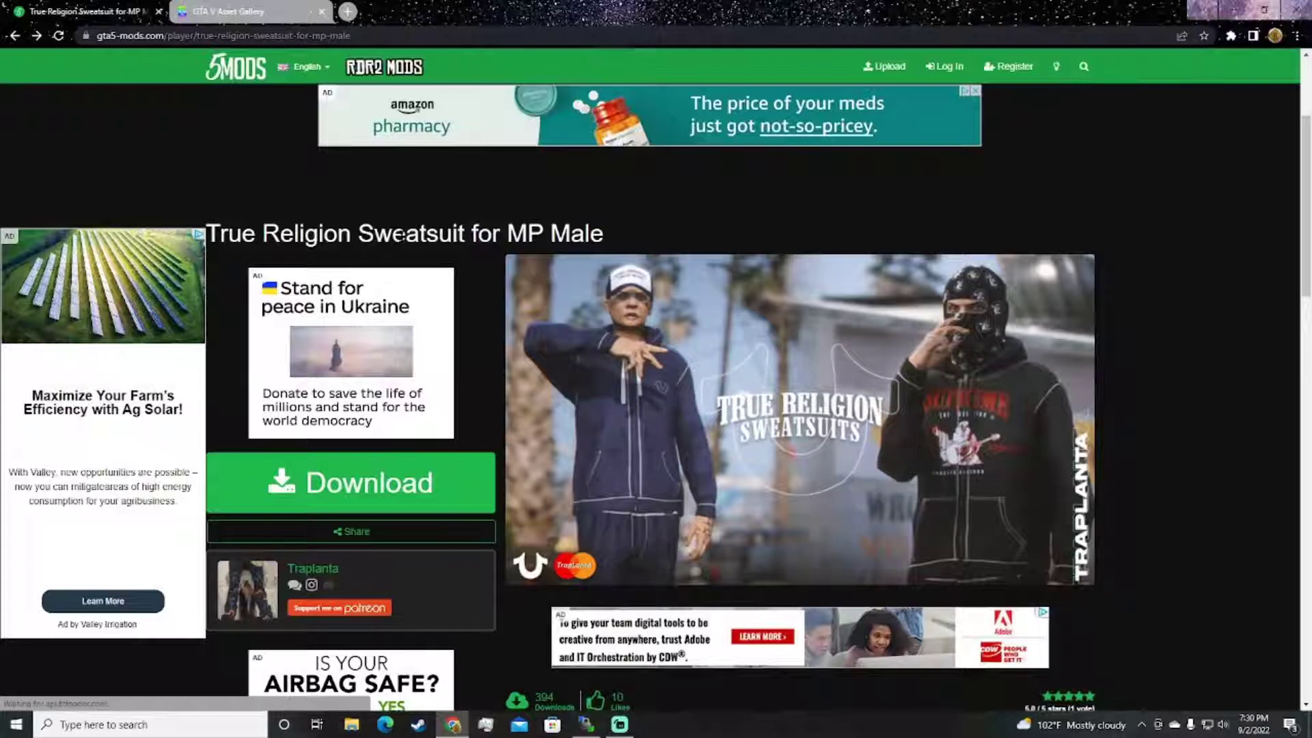
pyautogui.moveTo(214, 230); pyautogui.dragTo(560, 234)
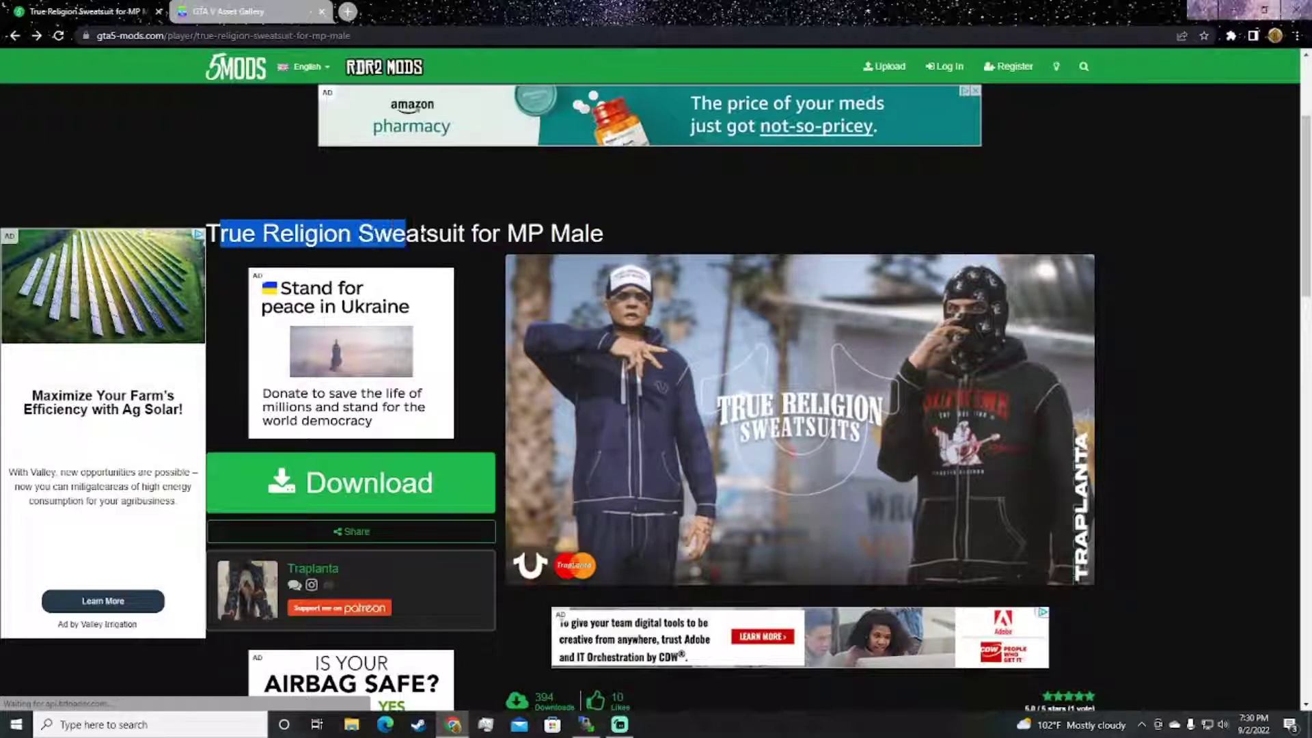
pyautogui.click(570, 234)
pyautogui.moveTo(209, 232); pyautogui.dragTo(613, 229)
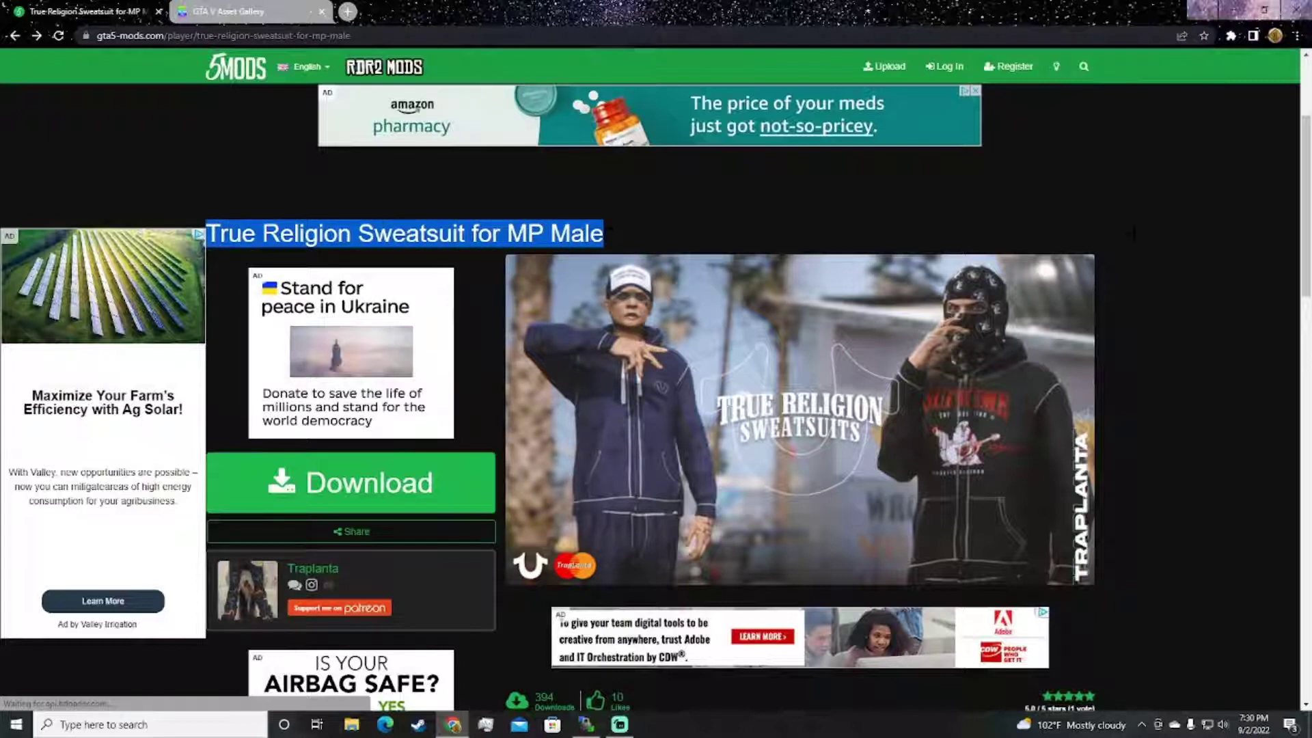
pyautogui.click(1132, 232)
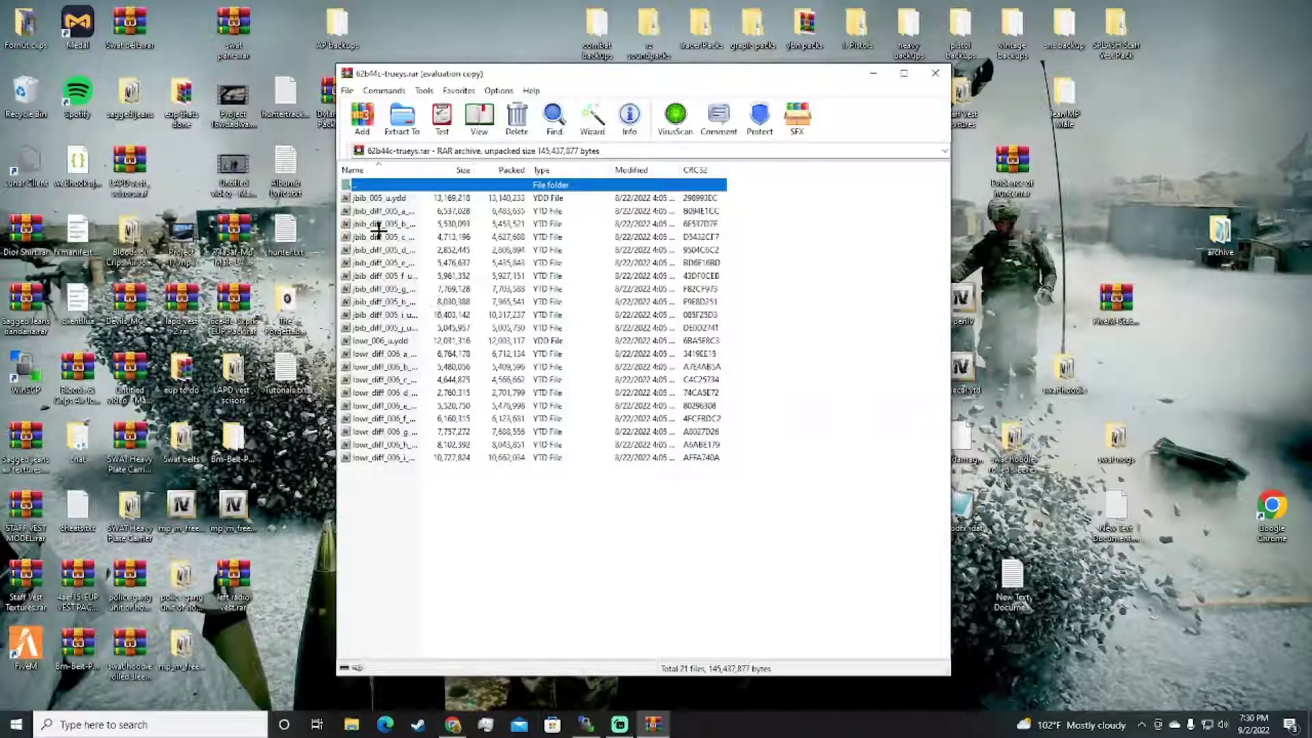
# Step: Inspect the archive's lowr lower-body files, then select the jbib_005_u.ydd hoodie model
pyautogui.moveTo(404, 530); pyautogui.dragTo(386, 221)
pyautogui.click(413, 530)
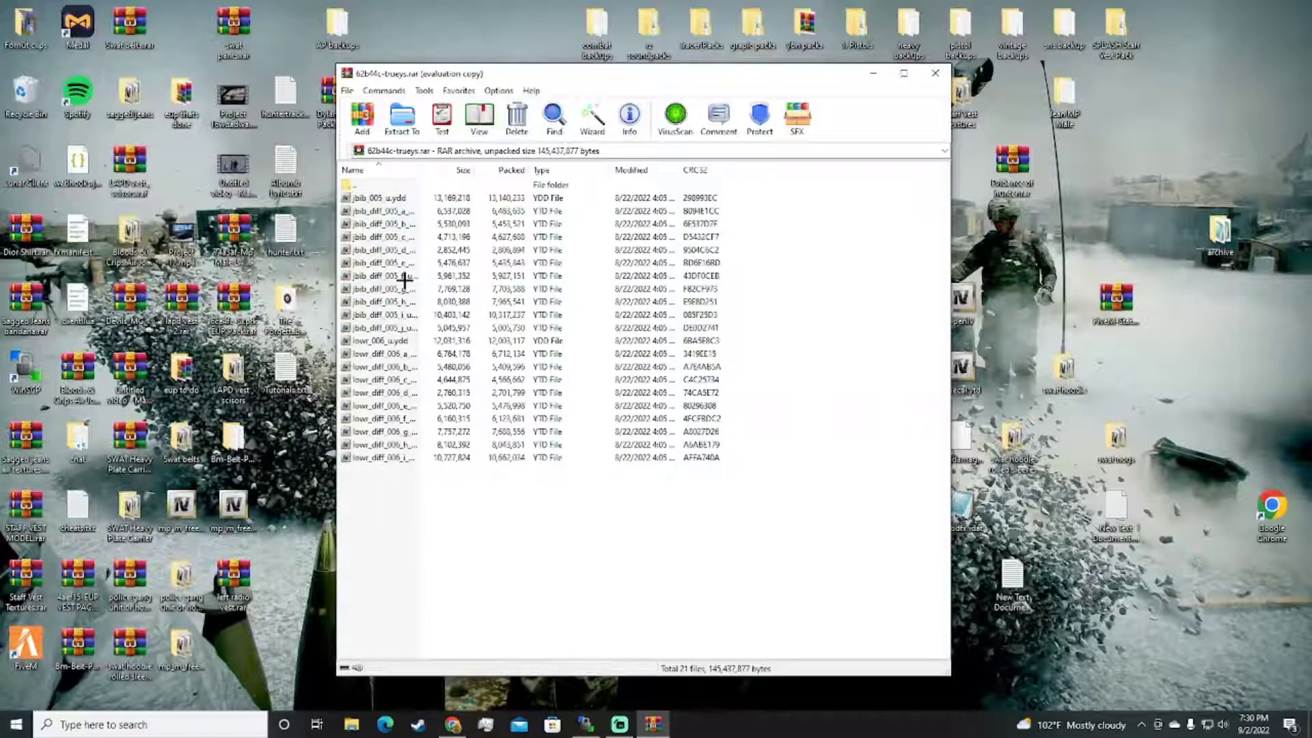
pyautogui.moveTo(392, 517); pyautogui.dragTo(387, 342)
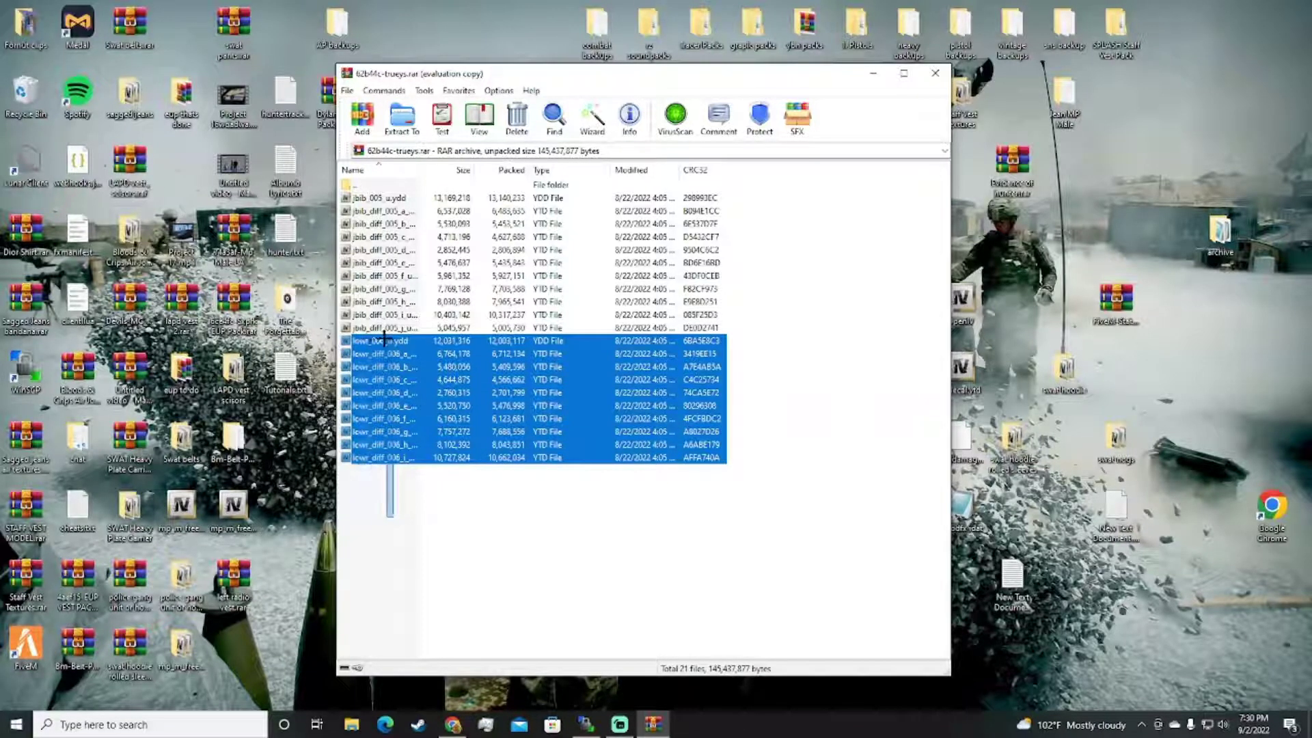
pyautogui.moveTo(387, 341)
pyautogui.mouseDown()
pyautogui.moveTo(403, 458)
pyautogui.moveTo(408, 338)
pyautogui.mouseUp()
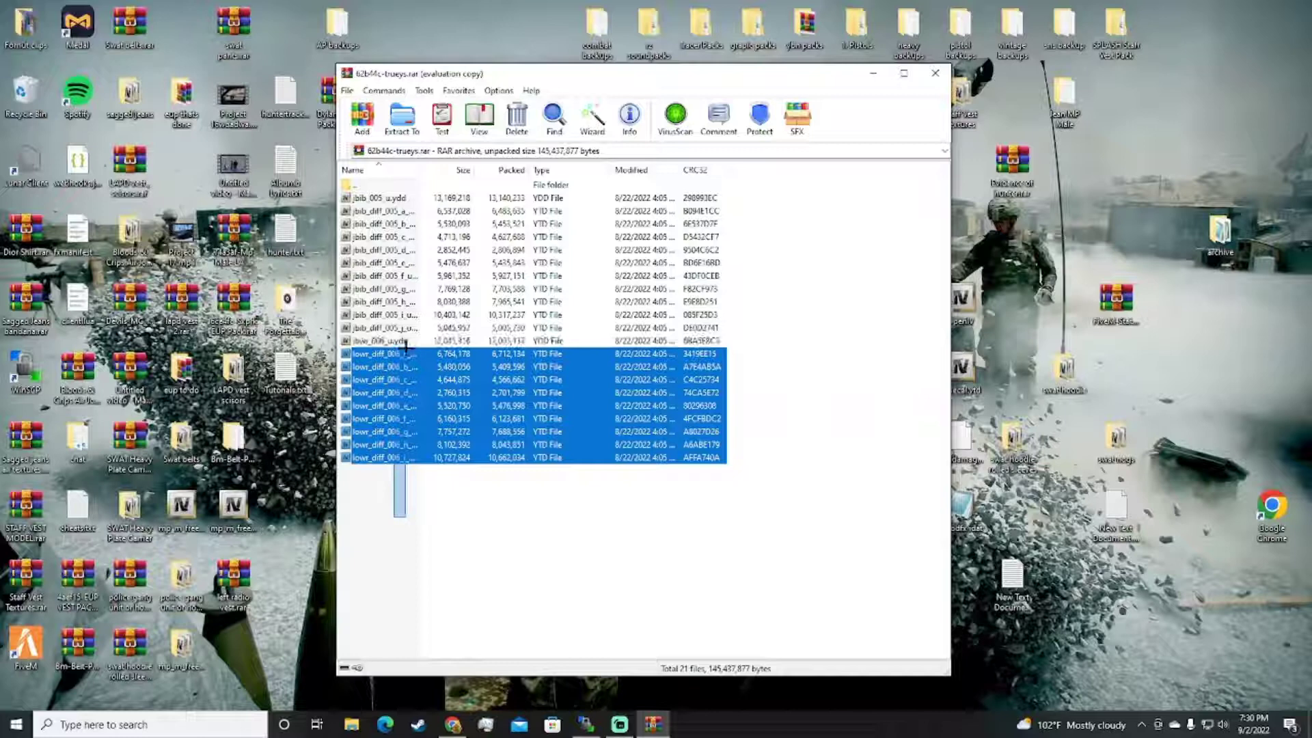
pyautogui.moveTo(406, 344); pyautogui.dragTo(411, 473)
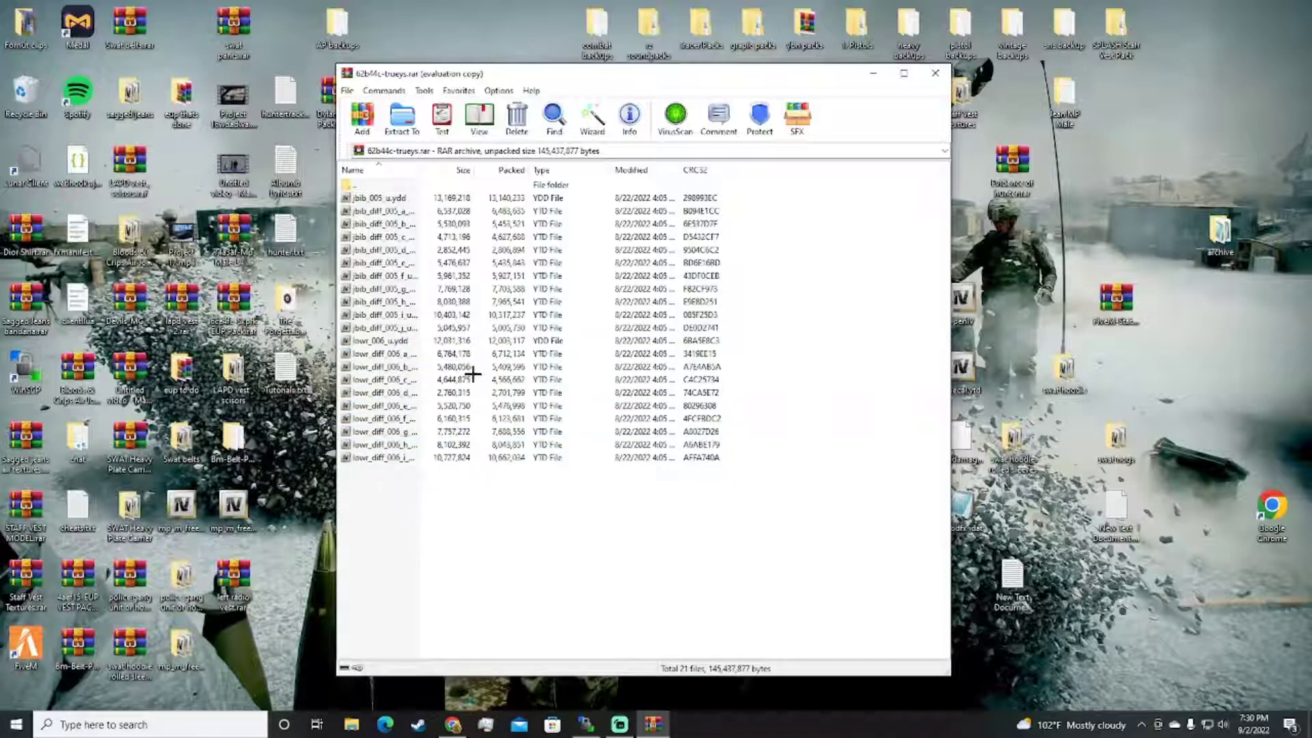
pyautogui.click(541, 457)
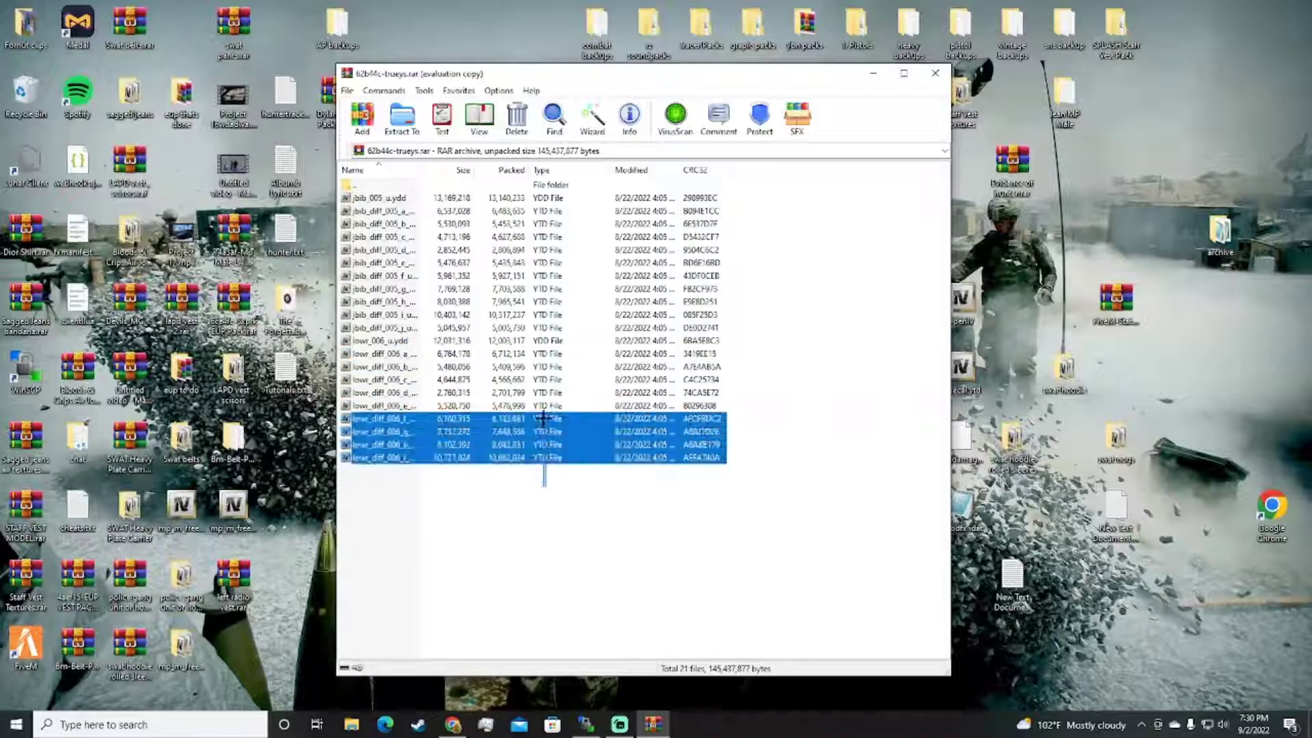
pyautogui.moveTo(540, 450)
pyautogui.mouseDown()
pyautogui.moveTo(539, 335)
pyautogui.moveTo(543, 478)
pyautogui.mouseUp()
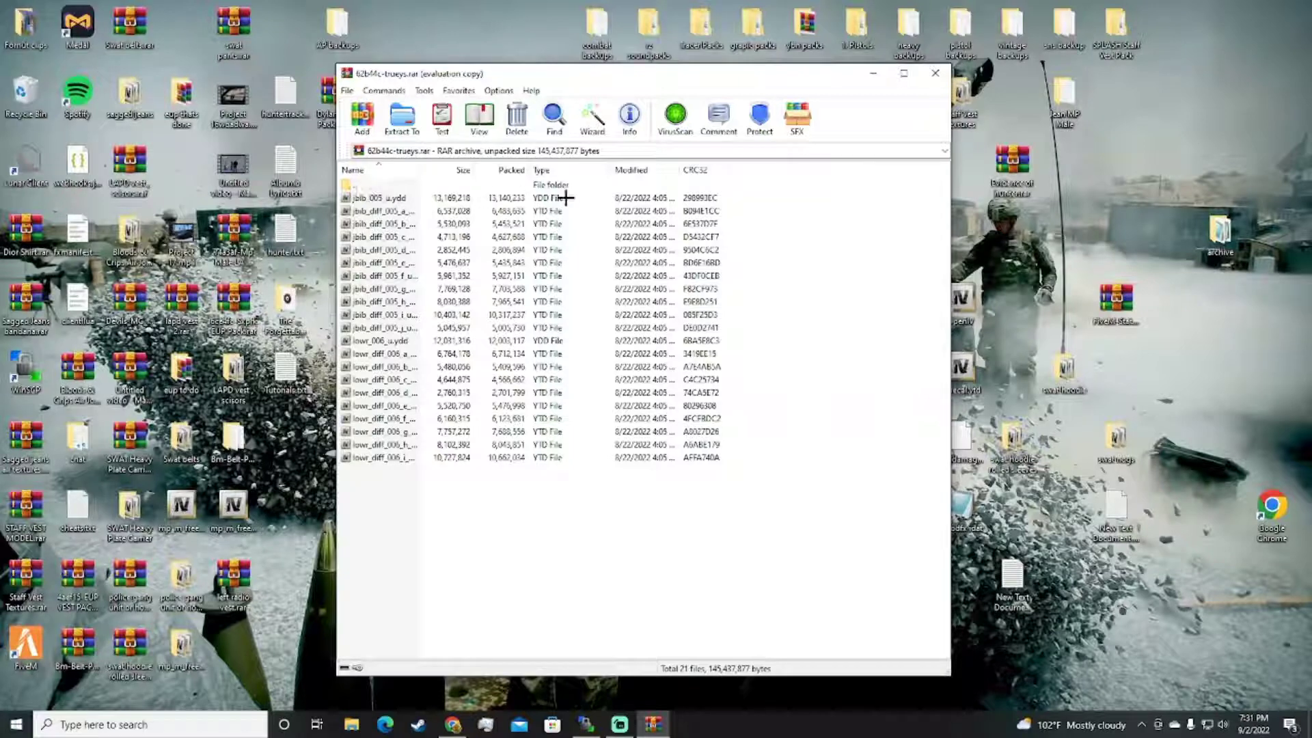
pyautogui.click(550, 199)
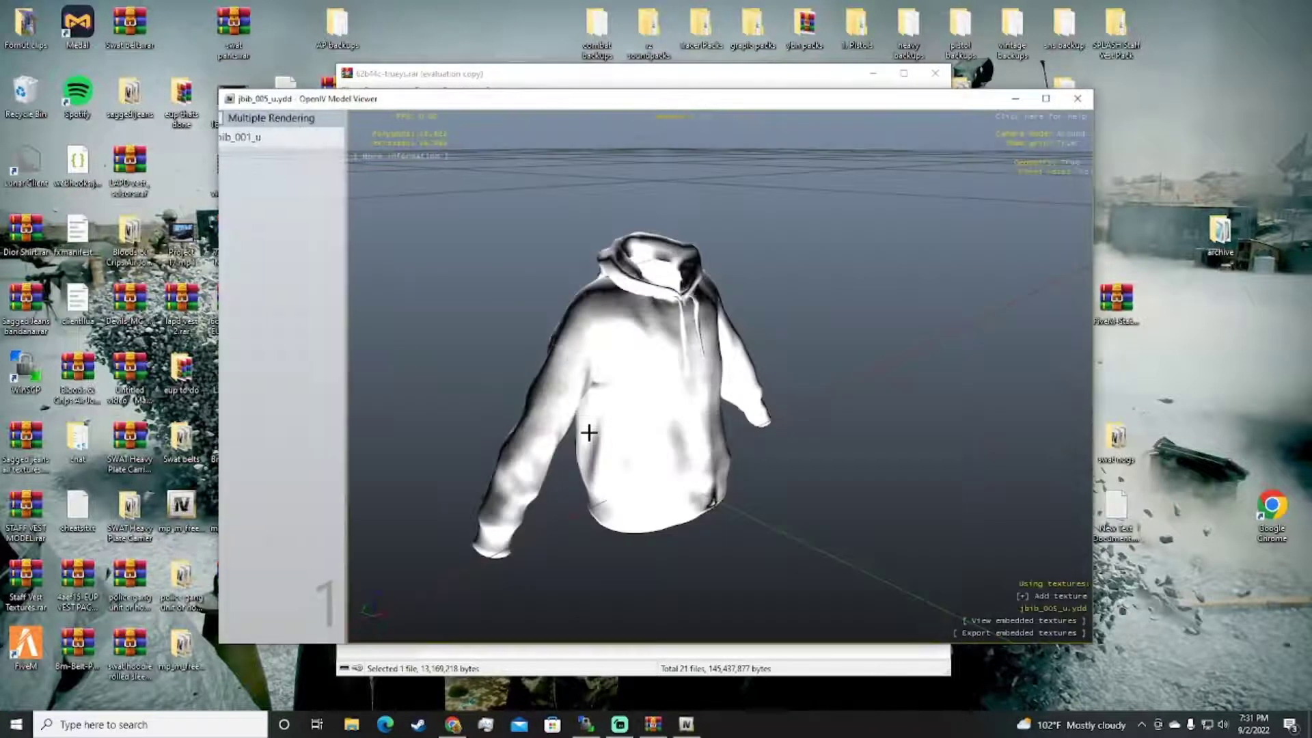
# Step: Rotate the hoodie model and view its embedded textures
pyautogui.moveTo(763, 420)
pyautogui.mouseDown()
pyautogui.moveTo(706, 395)
pyautogui.moveTo(817, 357)
pyautogui.moveTo(990, 377)
pyautogui.moveTo(718, 343)
pyautogui.moveTo(519, 345)
pyautogui.moveTo(597, 372)
pyautogui.moveTo(875, 412)
pyautogui.mouseUp()
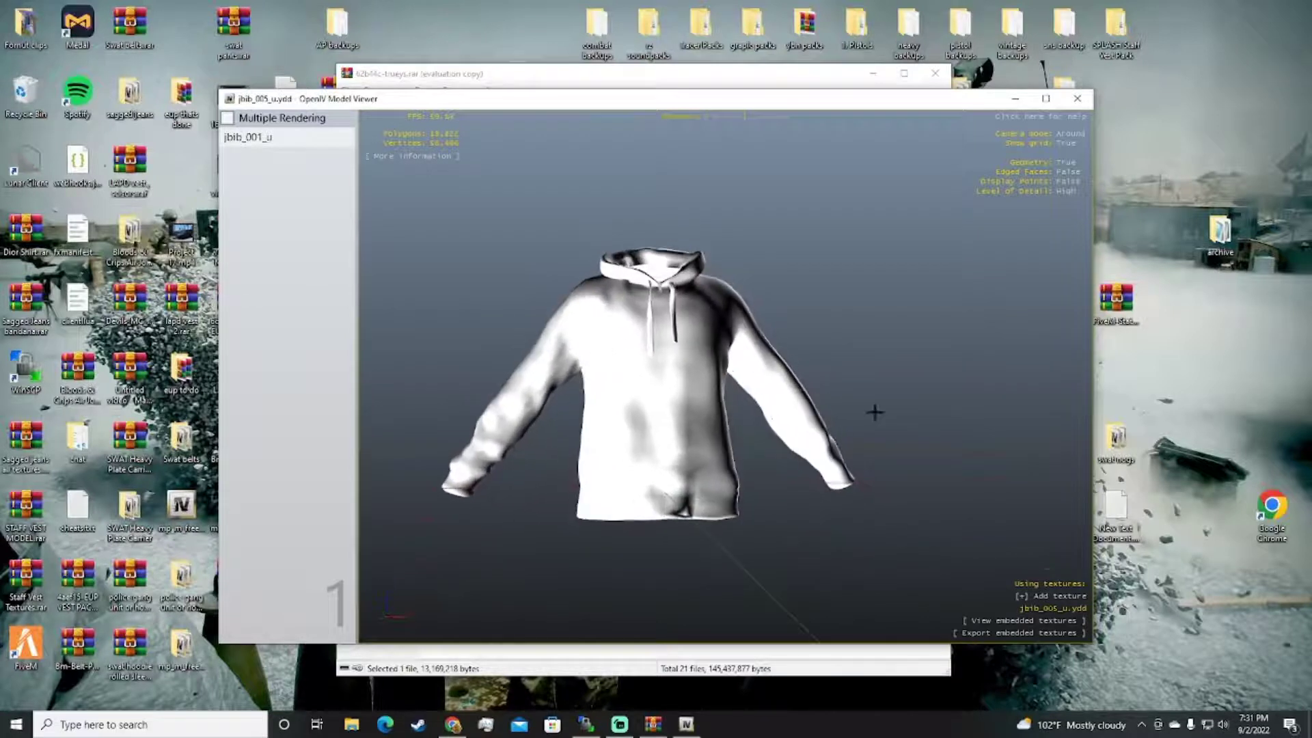
pyautogui.click(1048, 607)
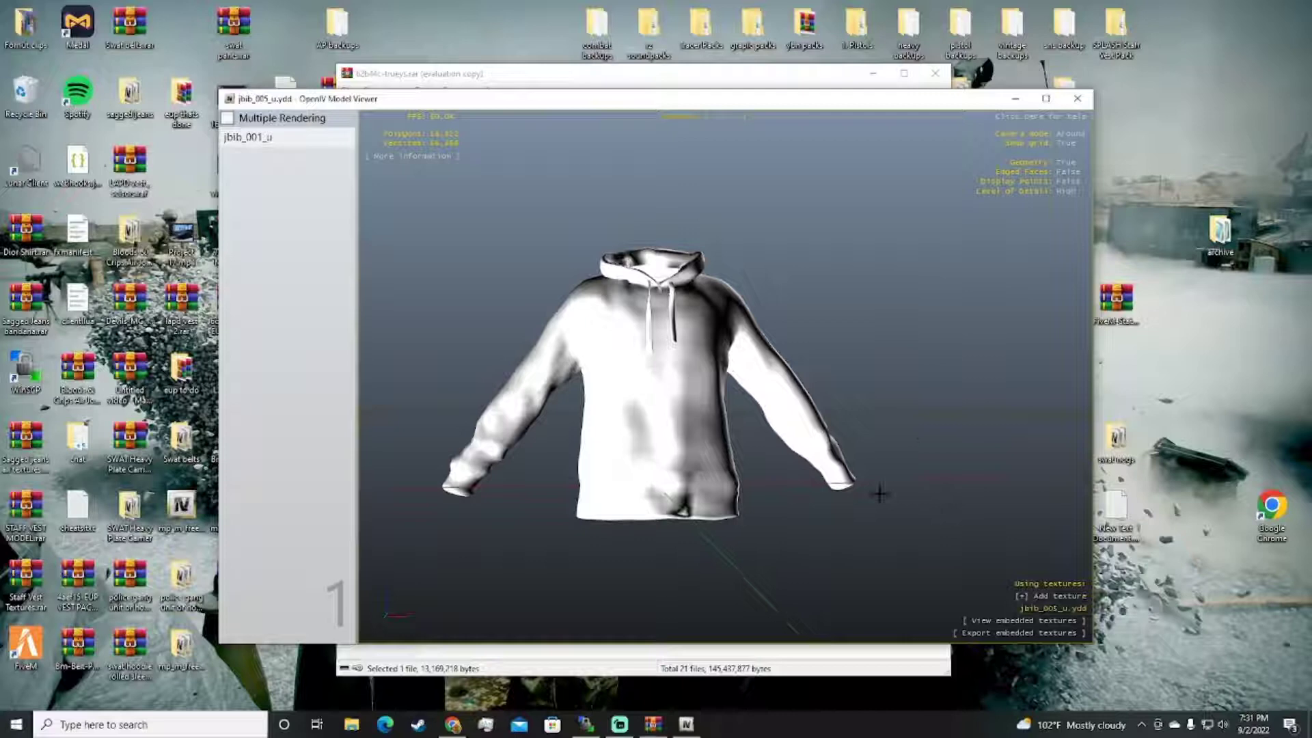
pyautogui.click(1045, 620)
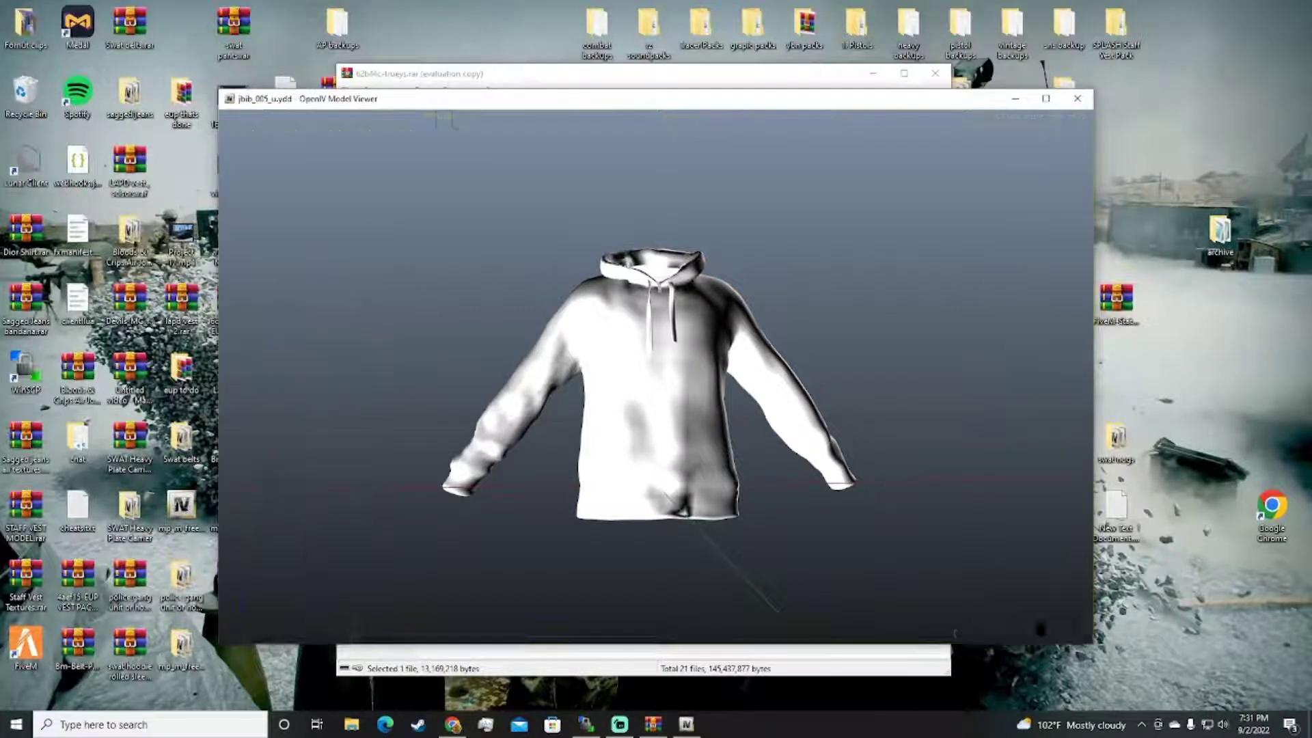
pyautogui.click(258, 137)
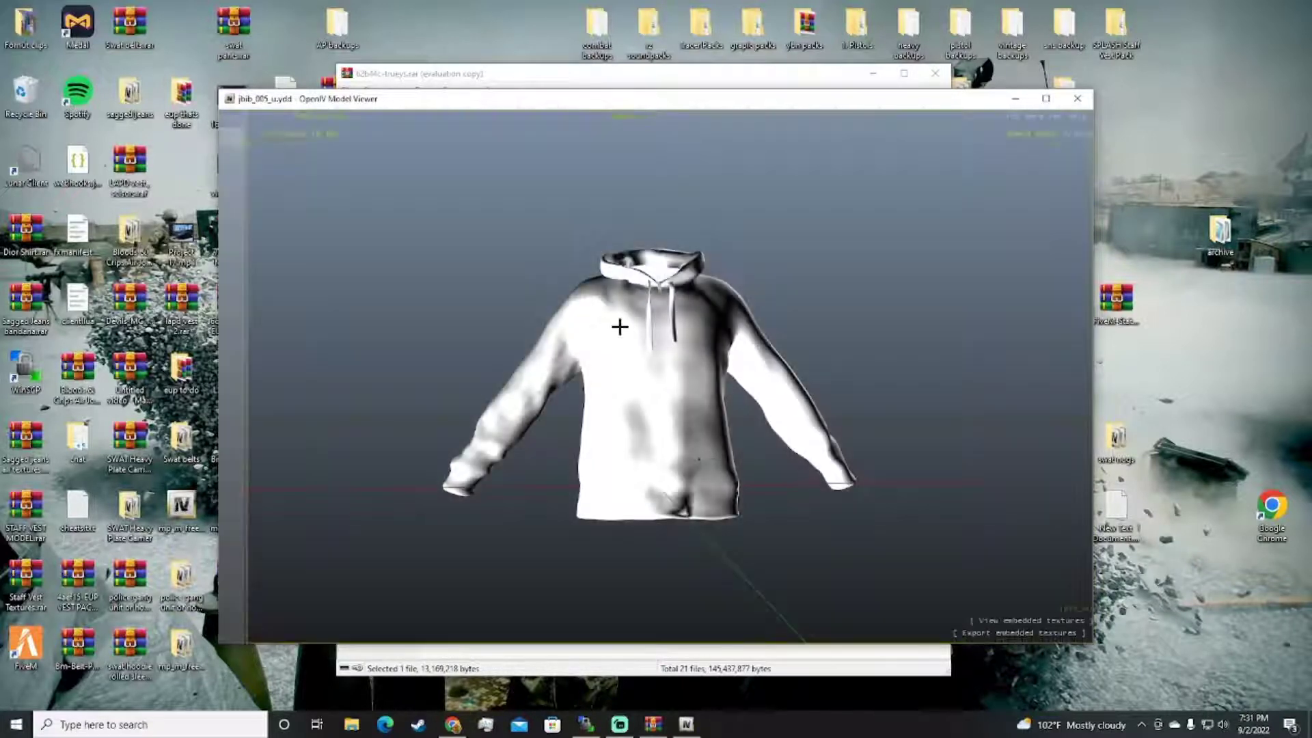
# Step: Check the hoodie's back, close the Model Viewer and return to the Asset Gallery
pyautogui.moveTo(618, 325)
pyautogui.mouseDown()
pyautogui.moveTo(902, 355)
pyautogui.moveTo(535, 258)
pyautogui.moveTo(544, 444)
pyautogui.moveTo(683, 429)
pyautogui.moveTo(666, 273)
pyautogui.moveTo(661, 415)
pyautogui.moveTo(636, 158)
pyautogui.mouseUp()
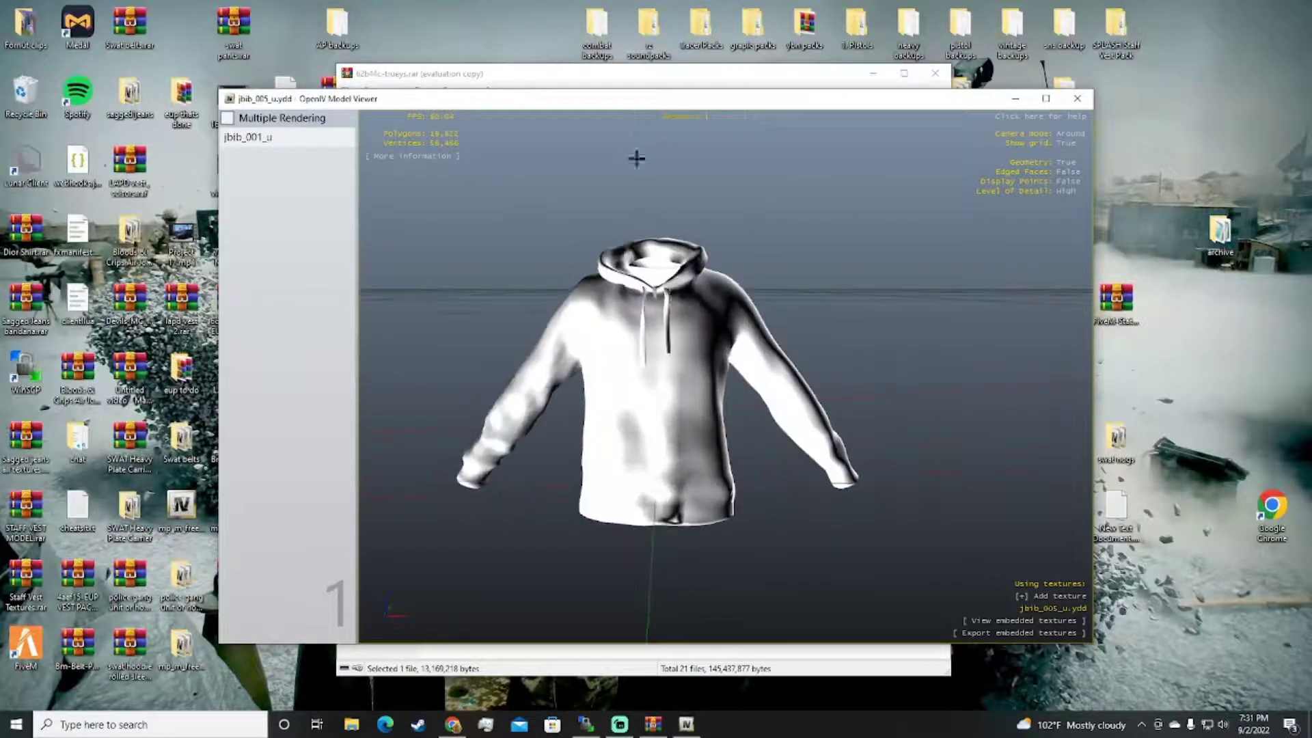
pyautogui.click(1081, 97)
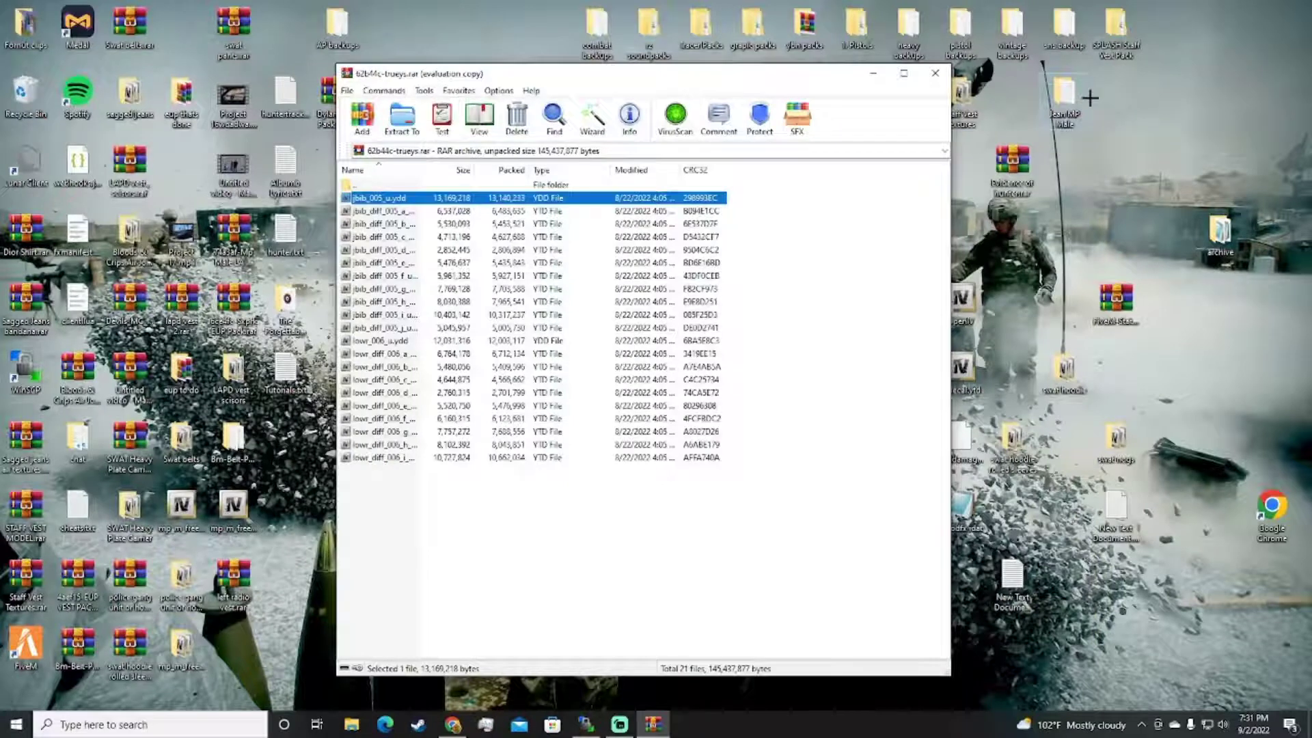
pyautogui.click(452, 724)
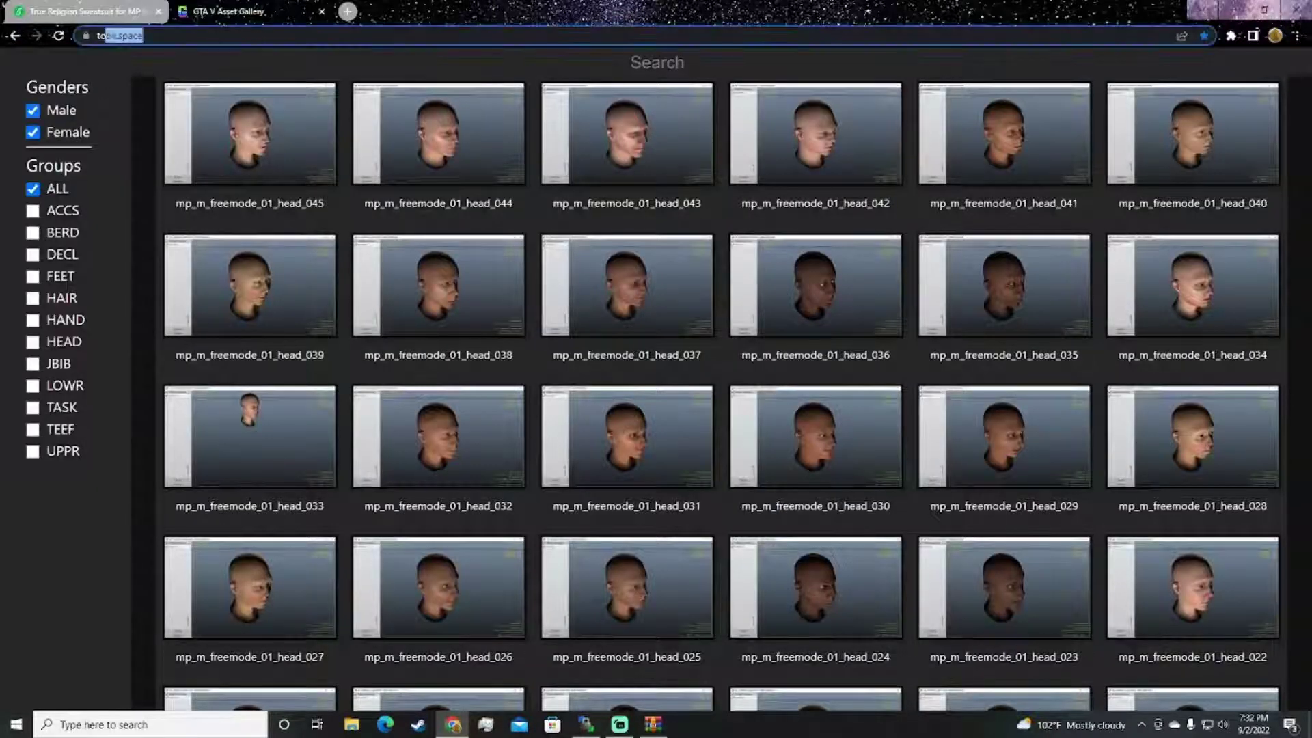
# Step: Set the Genders filter so only Male assets are shown
pyautogui.click(203, 60)
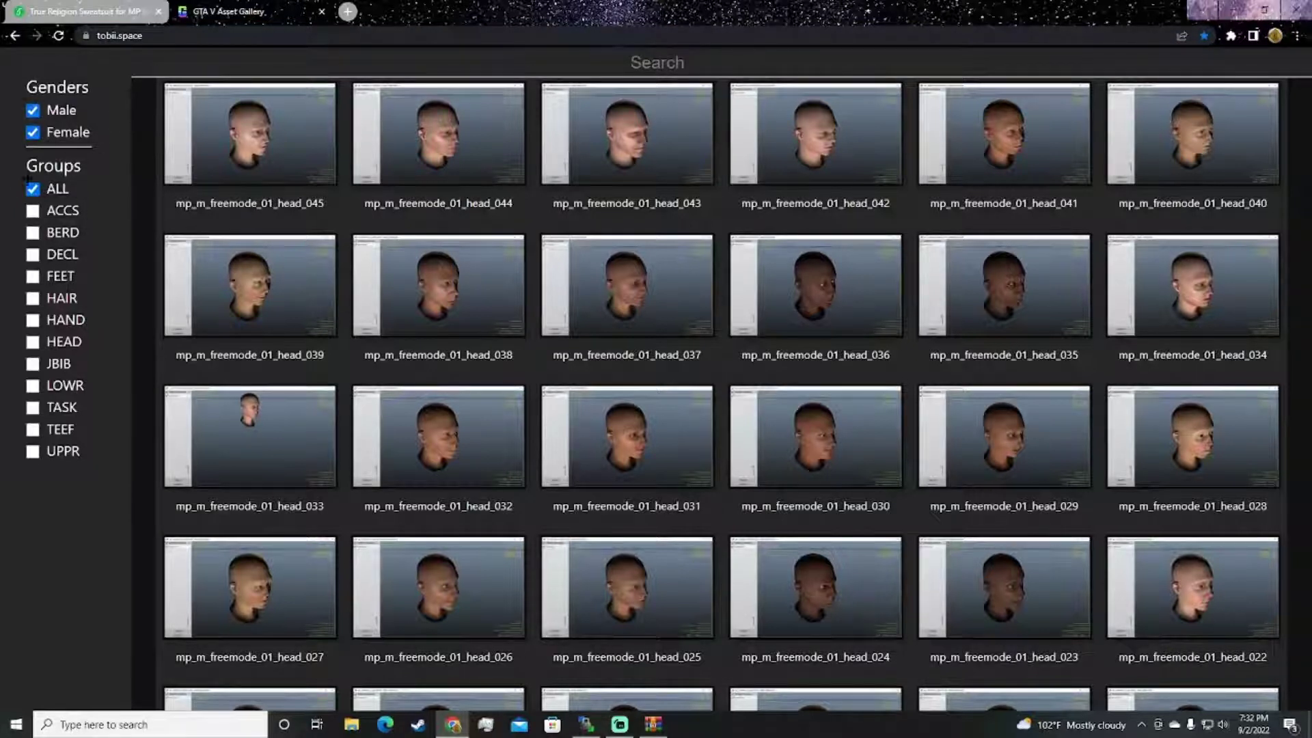
pyautogui.click(32, 132)
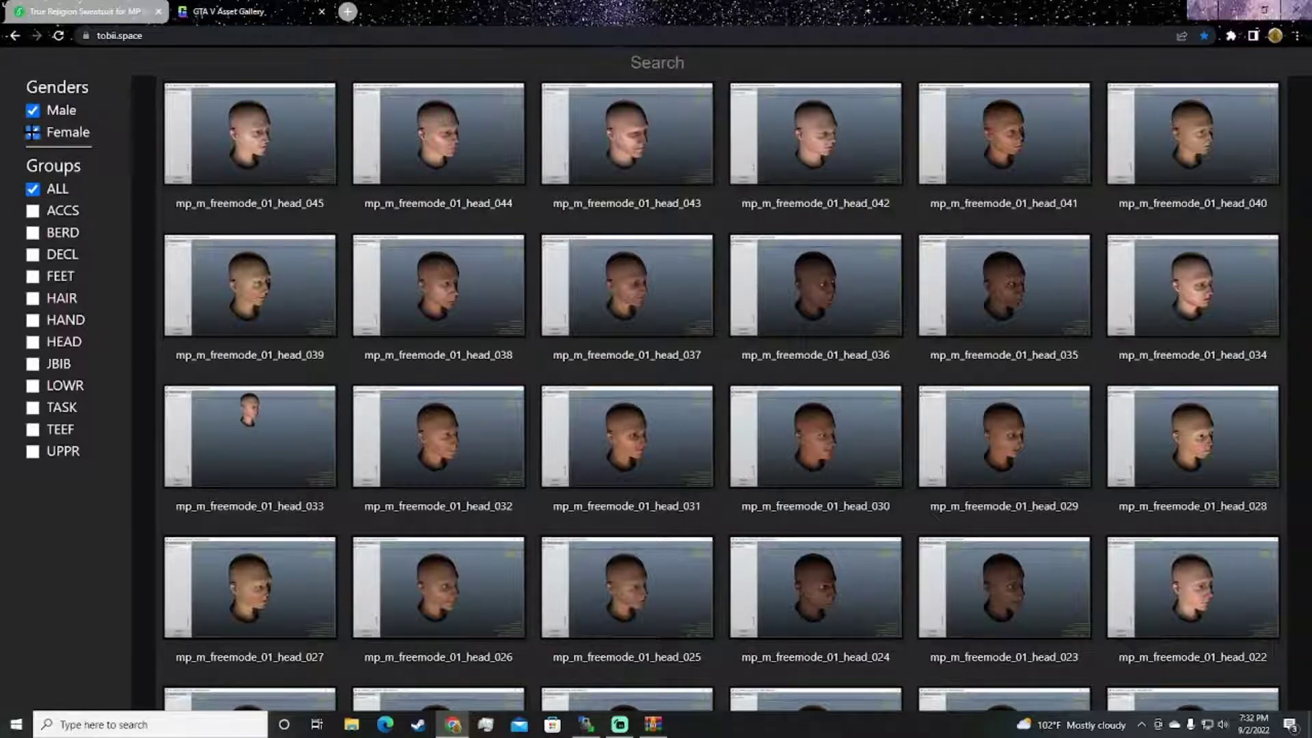
pyautogui.click(32, 131)
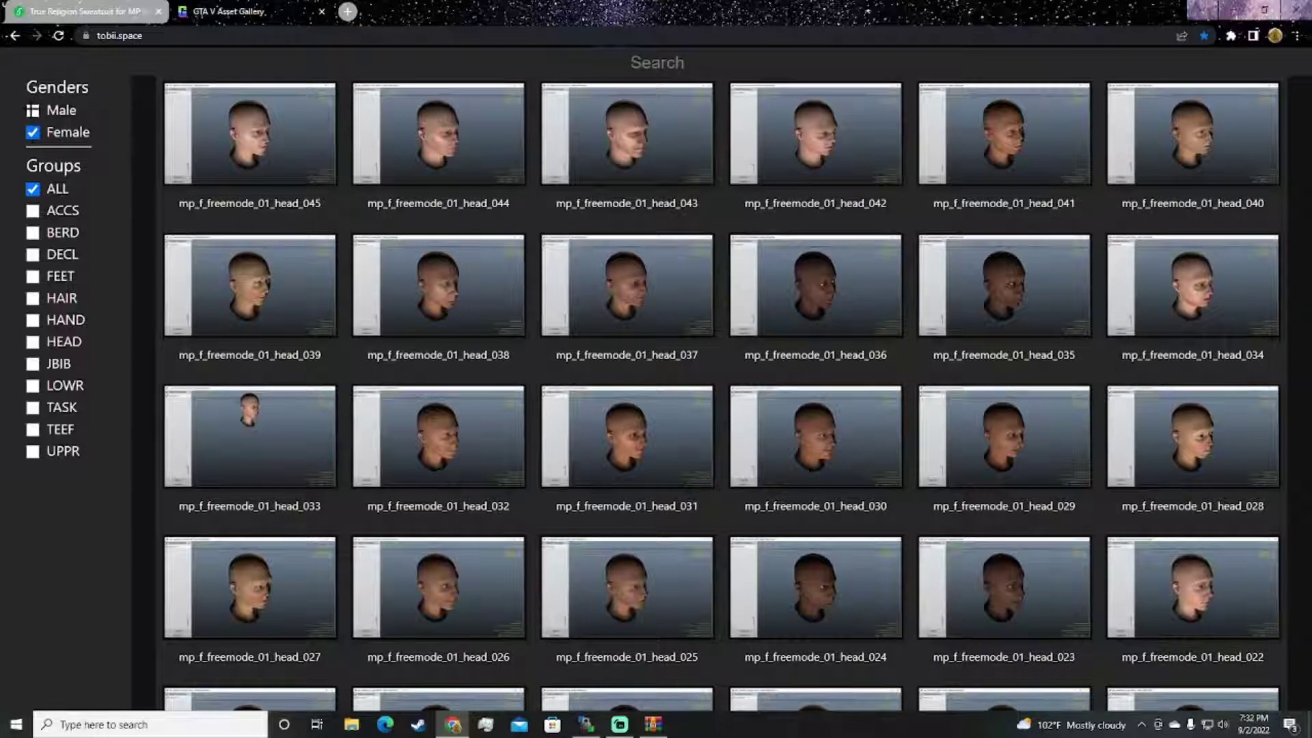
pyautogui.click(32, 110)
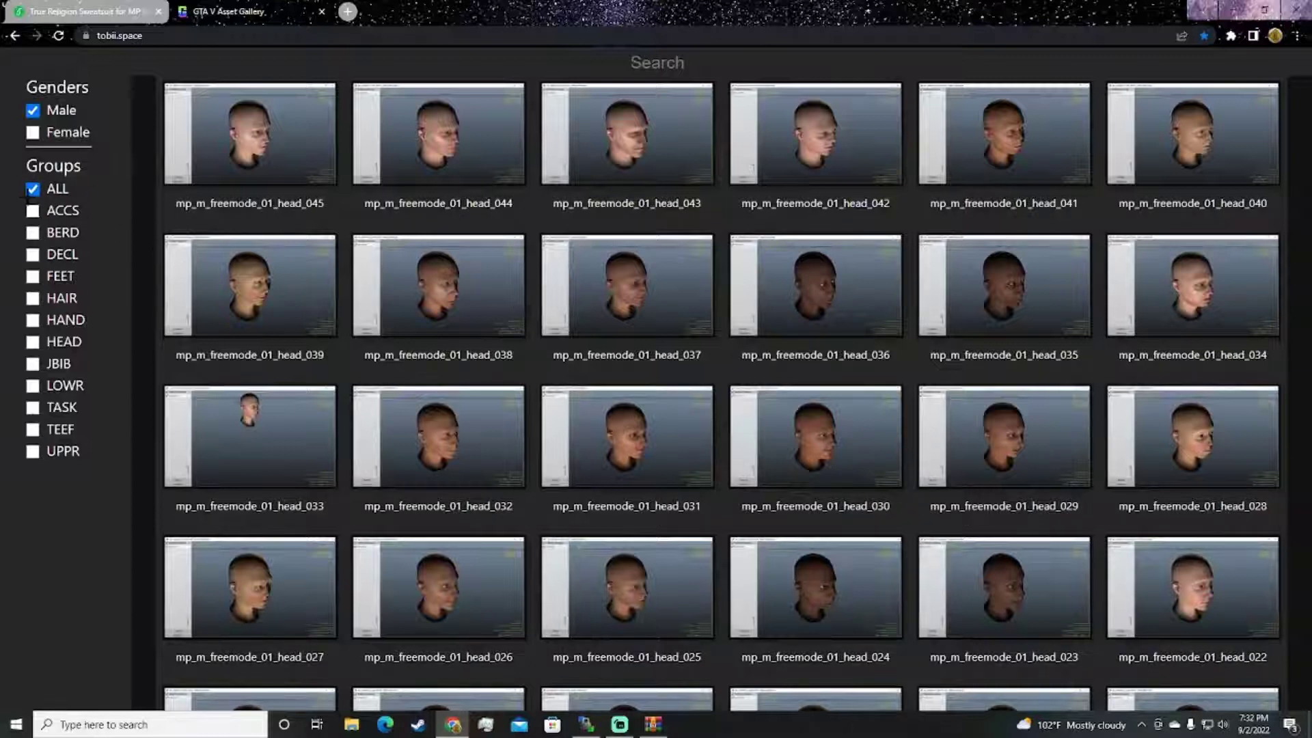
# Step: Filter the gallery to the male ACCS accessories group
pyautogui.click(32, 210)
pyautogui.click(32, 211)
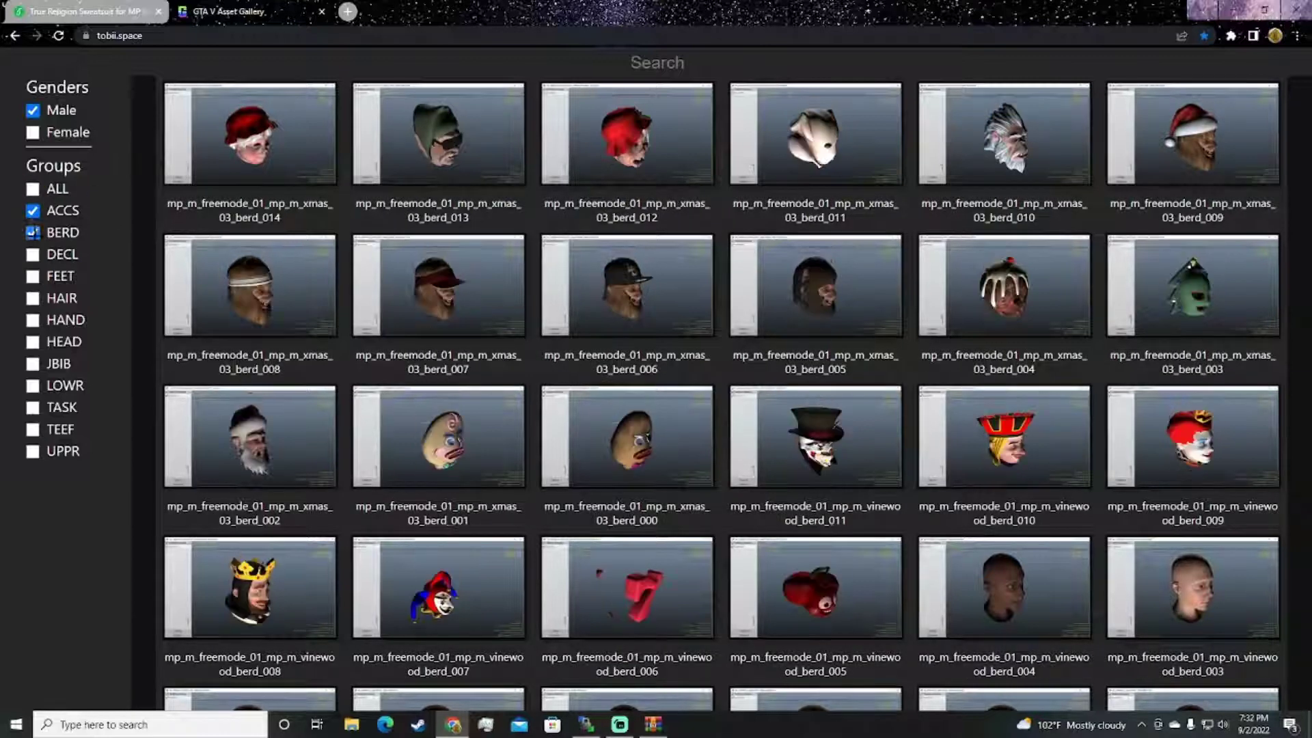
pyautogui.scroll(-1, 483, 292)
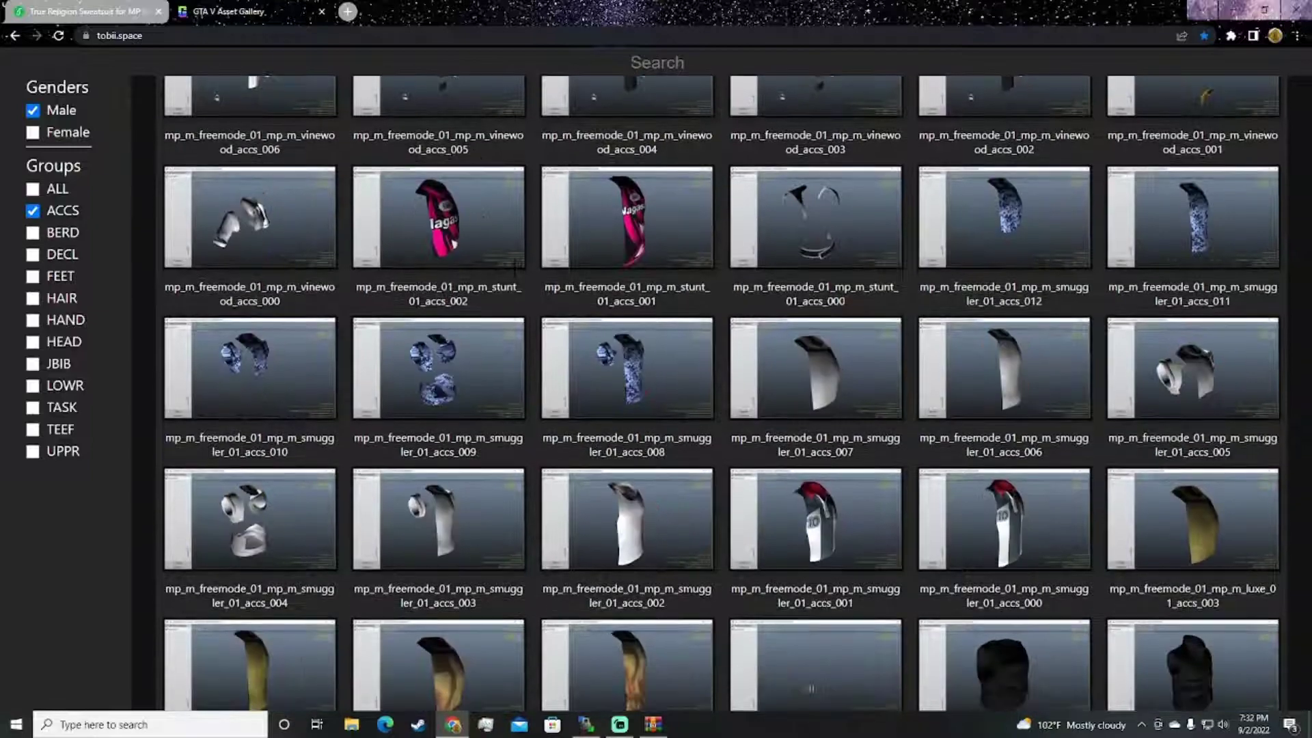
pyautogui.moveTo(541, 437); pyautogui.dragTo(673, 452)
pyautogui.click(674, 452)
# Step: Scroll through all the ACCS thumbnails to the end and clear the ACCS filter
pyautogui.scroll(-2, 683, 444)
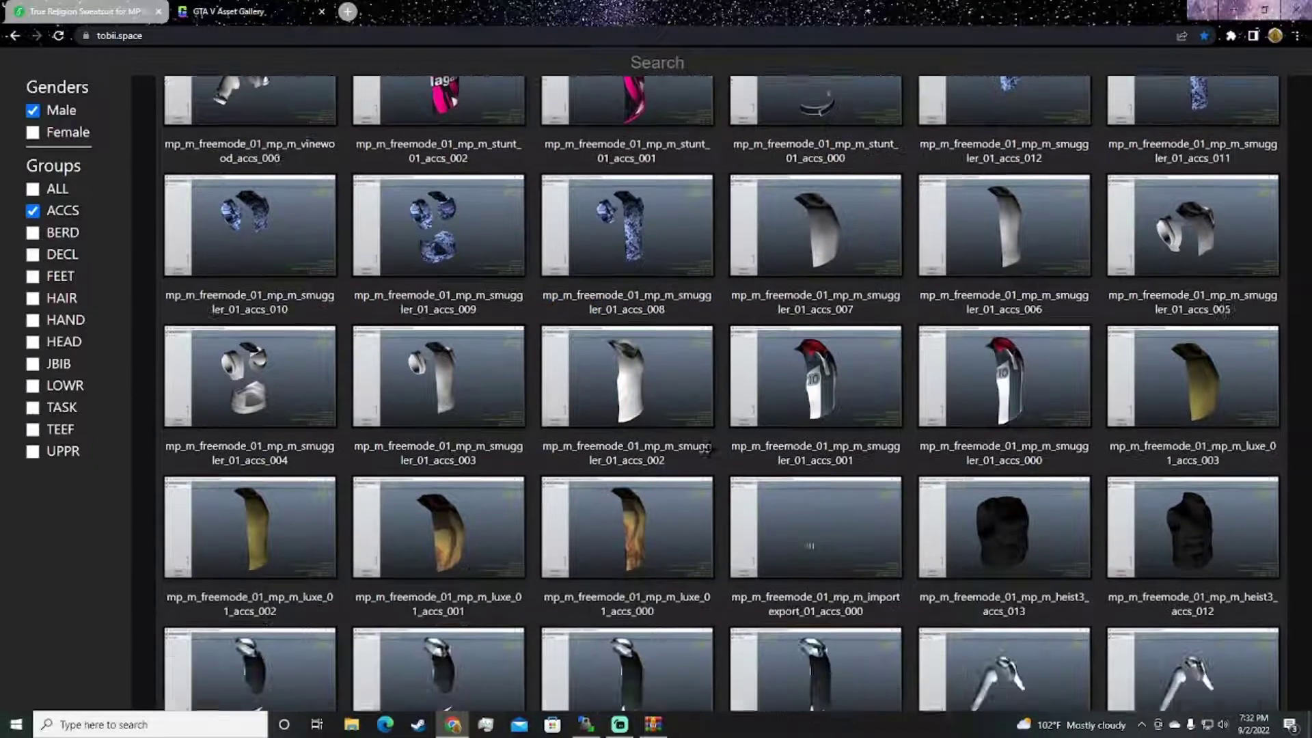
pyautogui.scroll(-2, 753, 433)
pyautogui.scroll(-1, 936, 424)
pyautogui.scroll(-3, 935, 424)
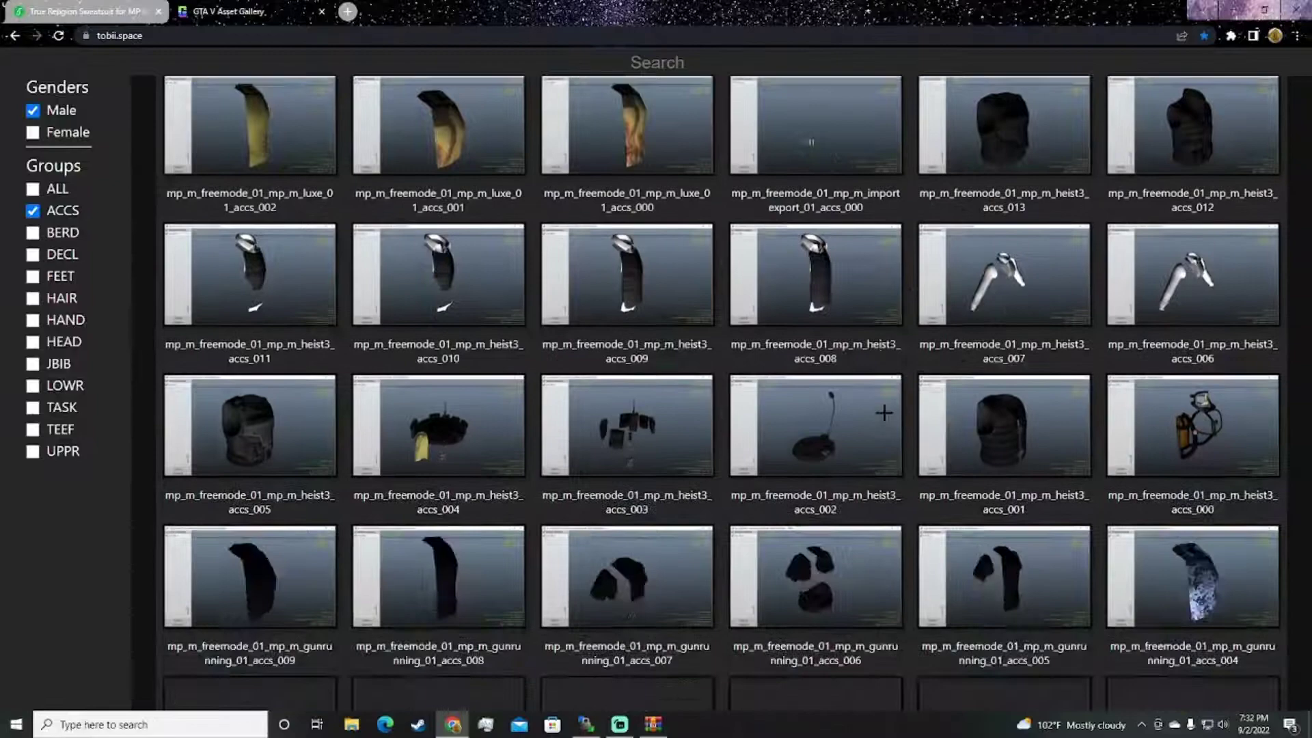
pyautogui.scroll(-1, 1081, 322)
pyautogui.scroll(-2, 1081, 322)
pyautogui.scroll(-4, 1081, 323)
pyautogui.scroll(-3, 1080, 322)
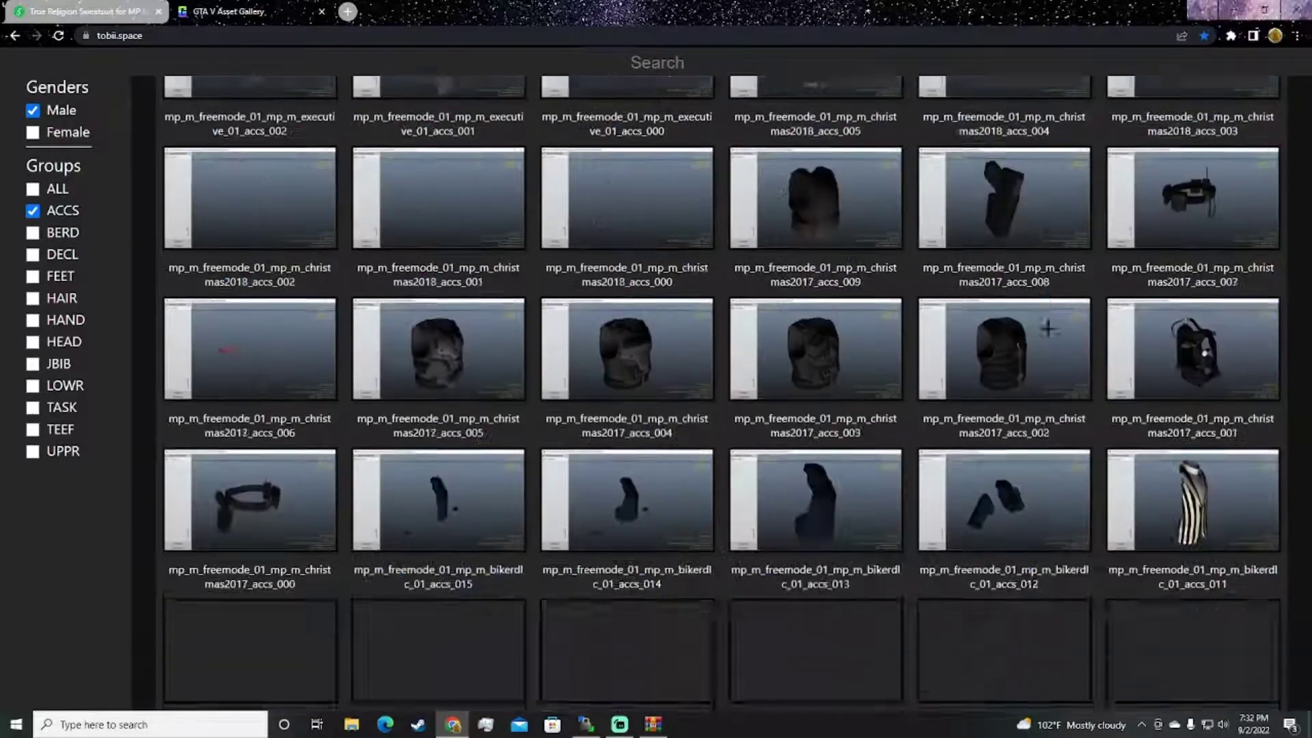
pyautogui.scroll(-4, 879, 394)
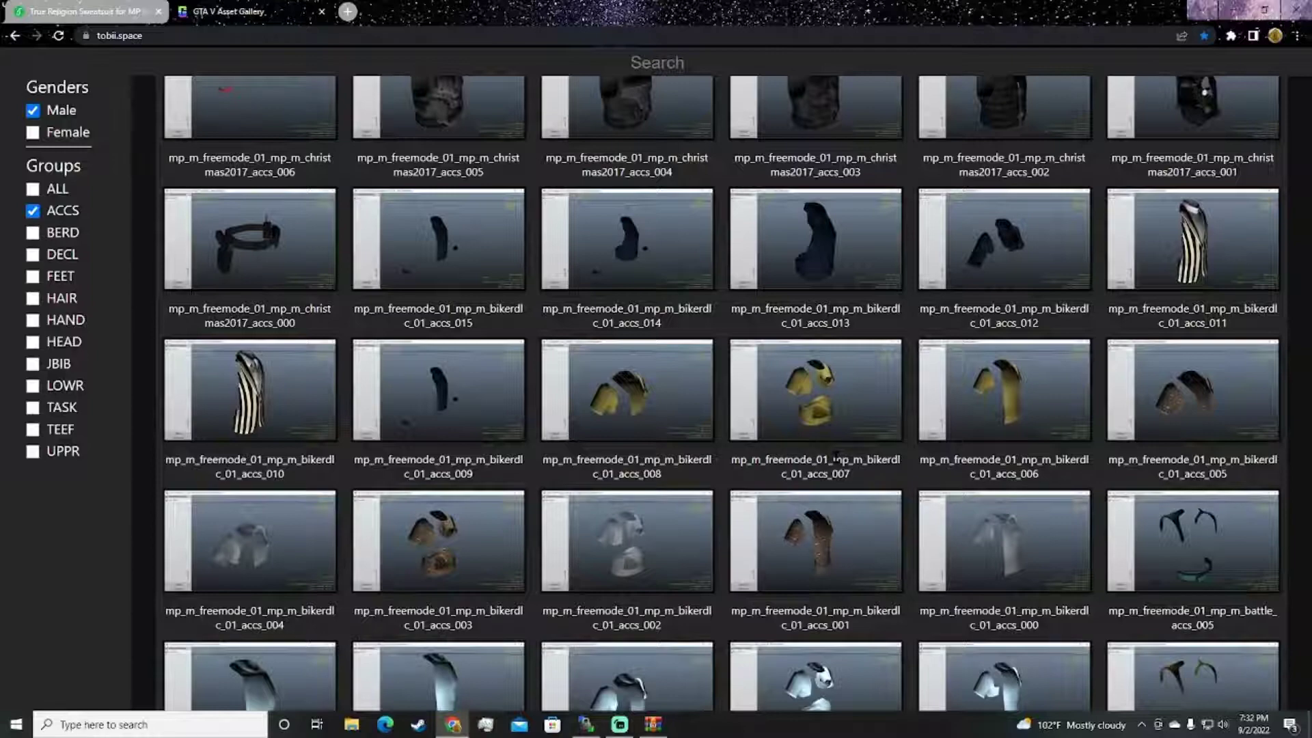
pyautogui.scroll(-8, 724, 383)
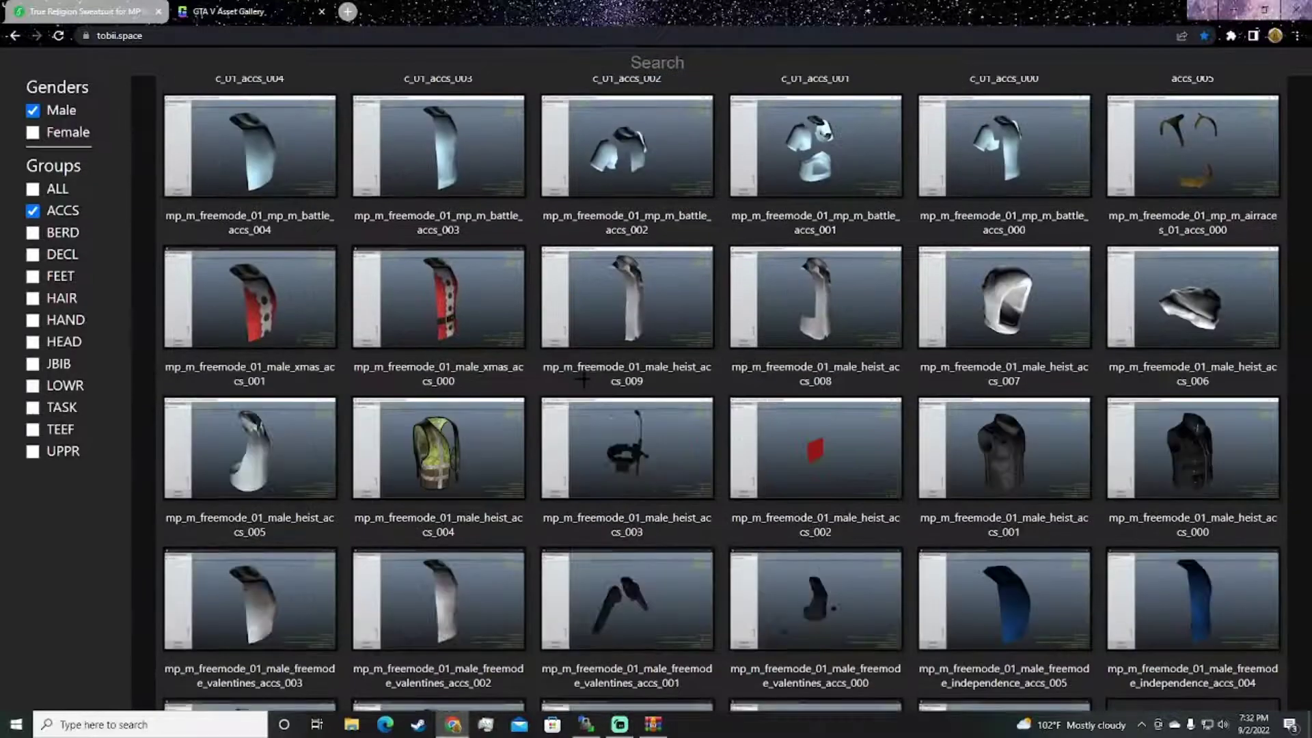
pyautogui.scroll(-1, 724, 382)
pyautogui.scroll(-6, 724, 382)
pyautogui.scroll(-5, 724, 383)
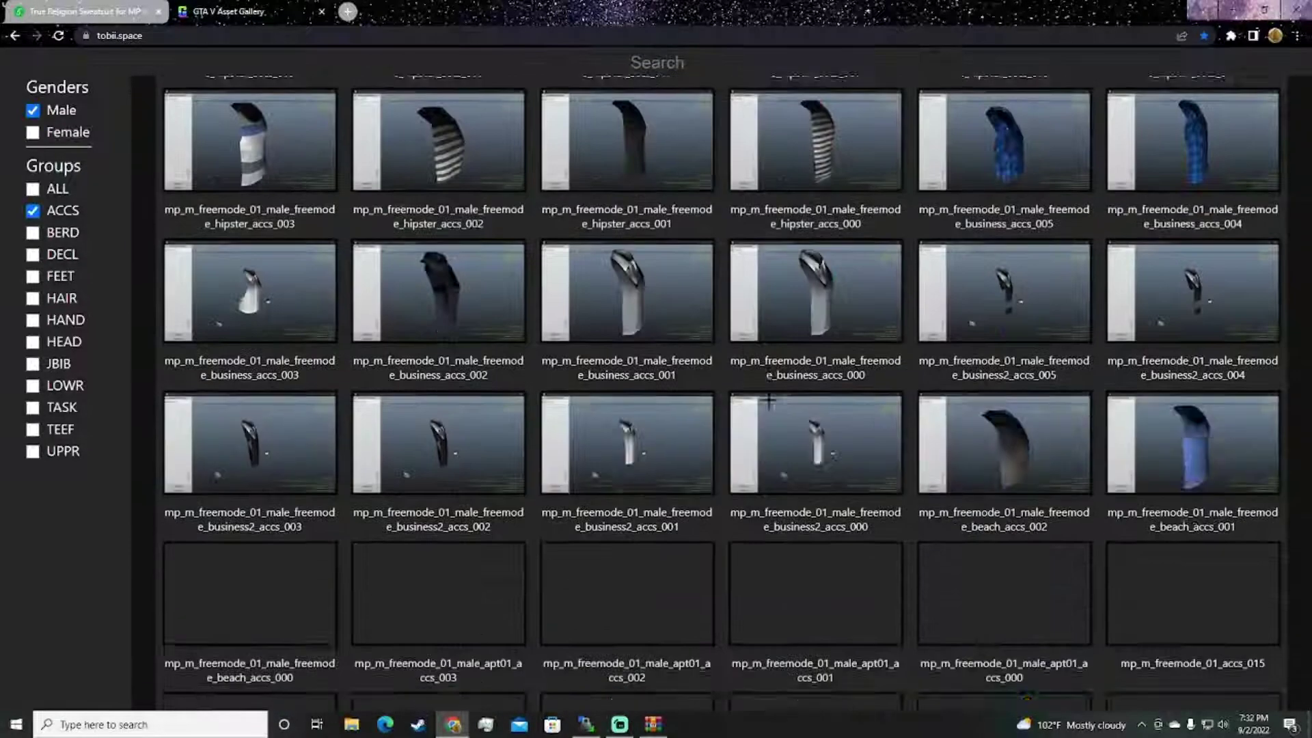
pyautogui.scroll(-5, 724, 382)
pyautogui.scroll(-1, 724, 383)
pyautogui.scroll(10, 644, 441)
pyautogui.click(32, 210)
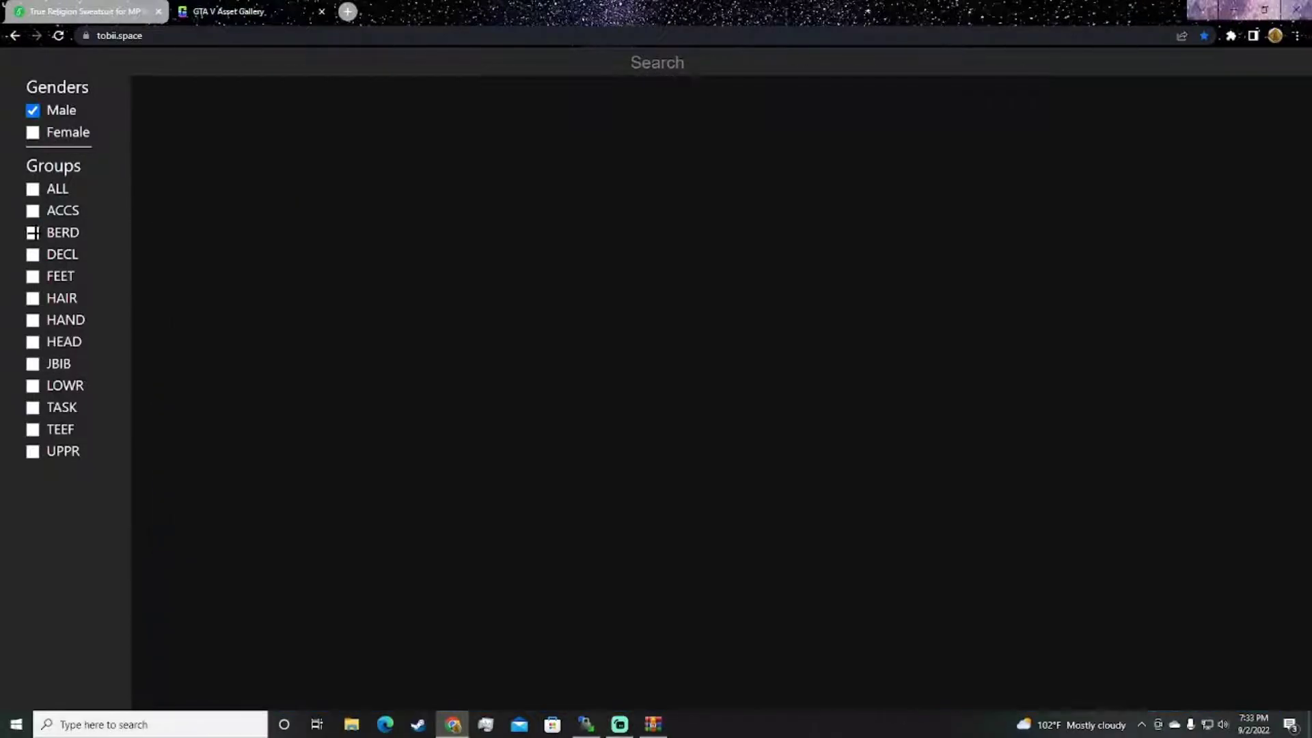
# Step: Browse the male BERD mask thumbnails, then switch the Groups filter to DECL
pyautogui.click(32, 232)
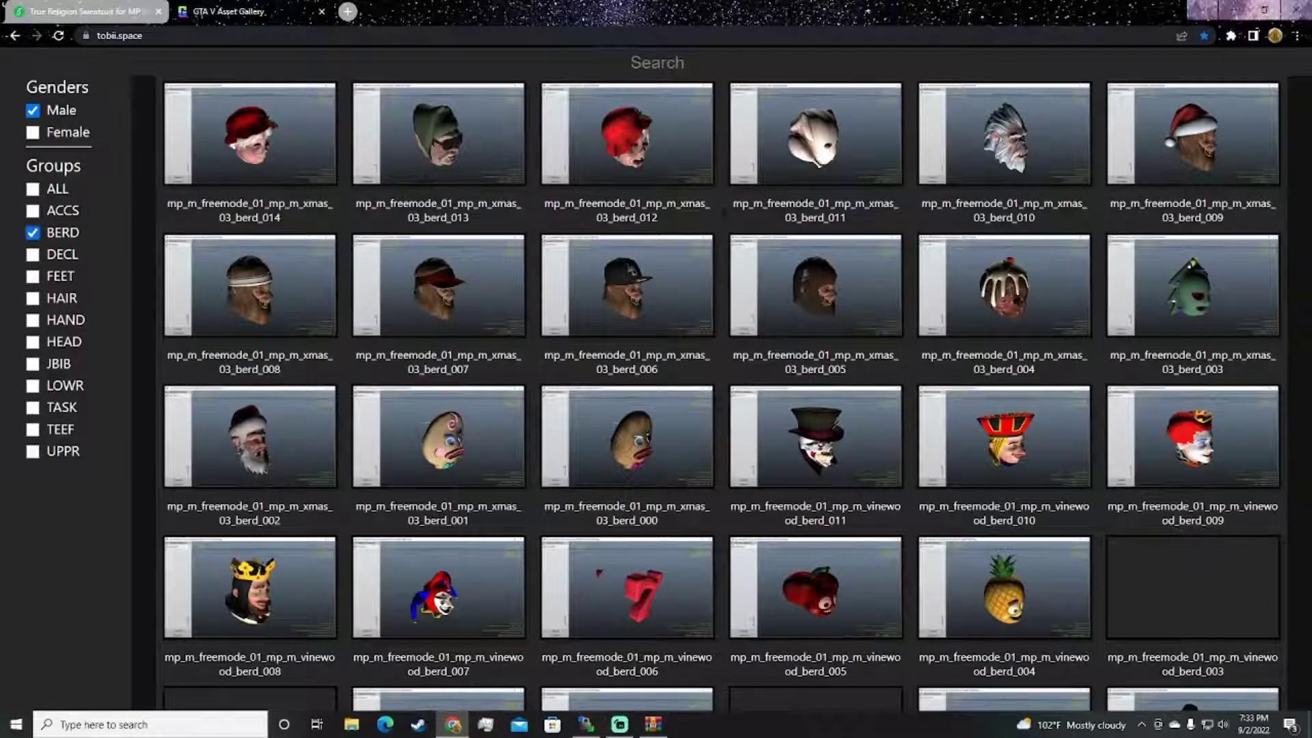
pyautogui.scroll(-2, 1012, 236)
pyautogui.scroll(-1, 1013, 236)
pyautogui.scroll(-5, 819, 286)
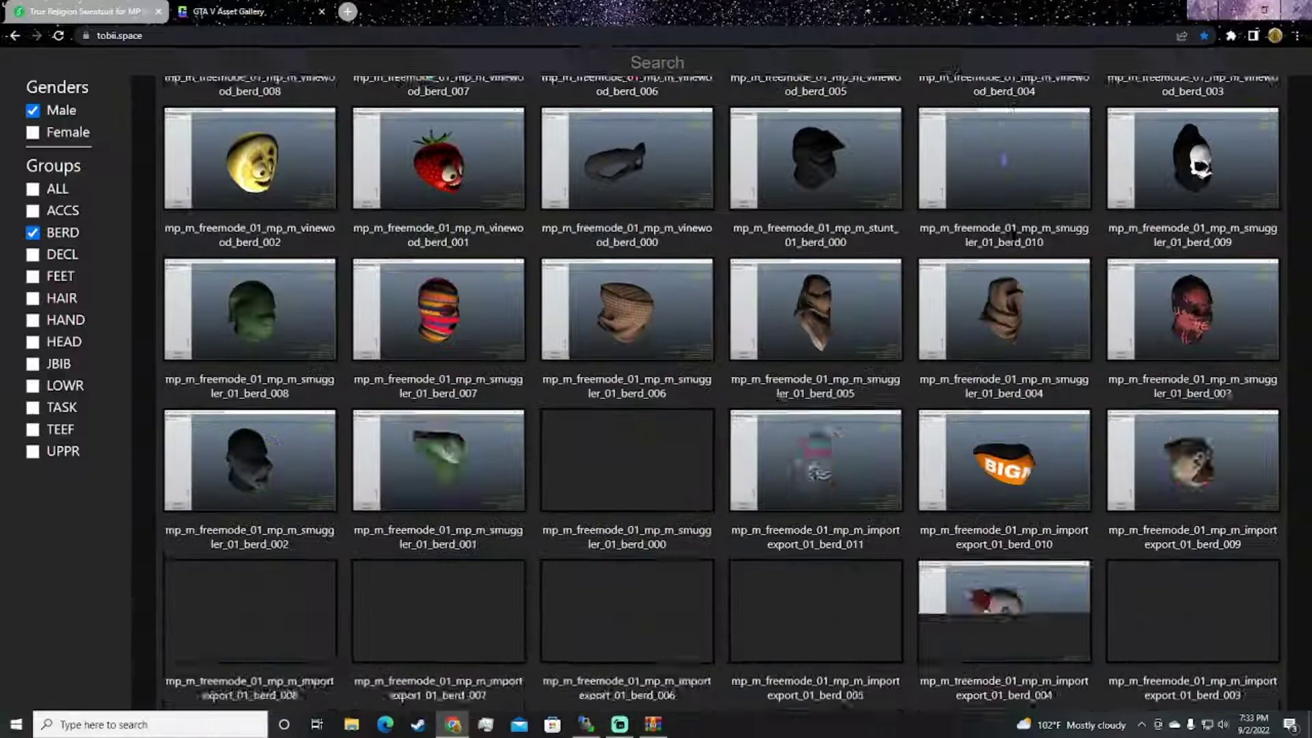
pyautogui.scroll(-1, 607, 344)
pyautogui.scroll(-3, 608, 343)
pyautogui.scroll(-2, 608, 345)
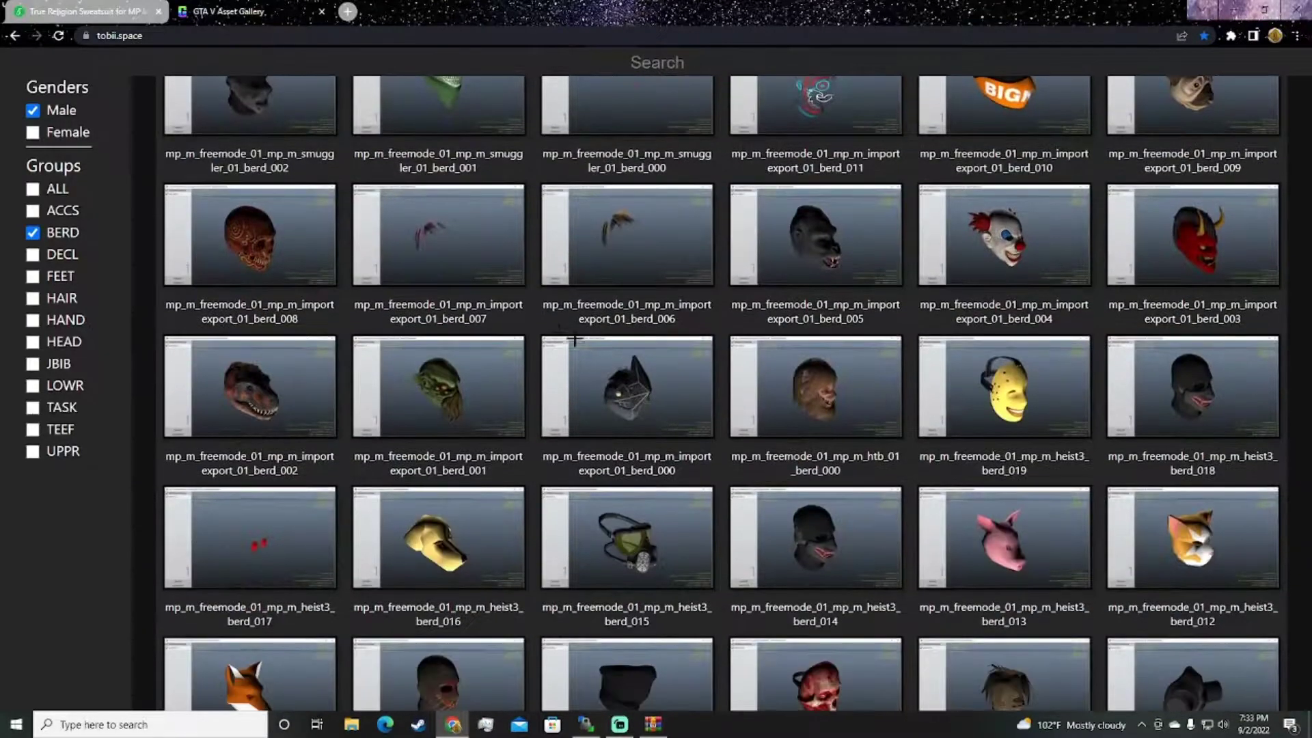
pyautogui.scroll(-2, 683, 362)
pyautogui.scroll(-1, 779, 379)
pyautogui.scroll(-1, 669, 417)
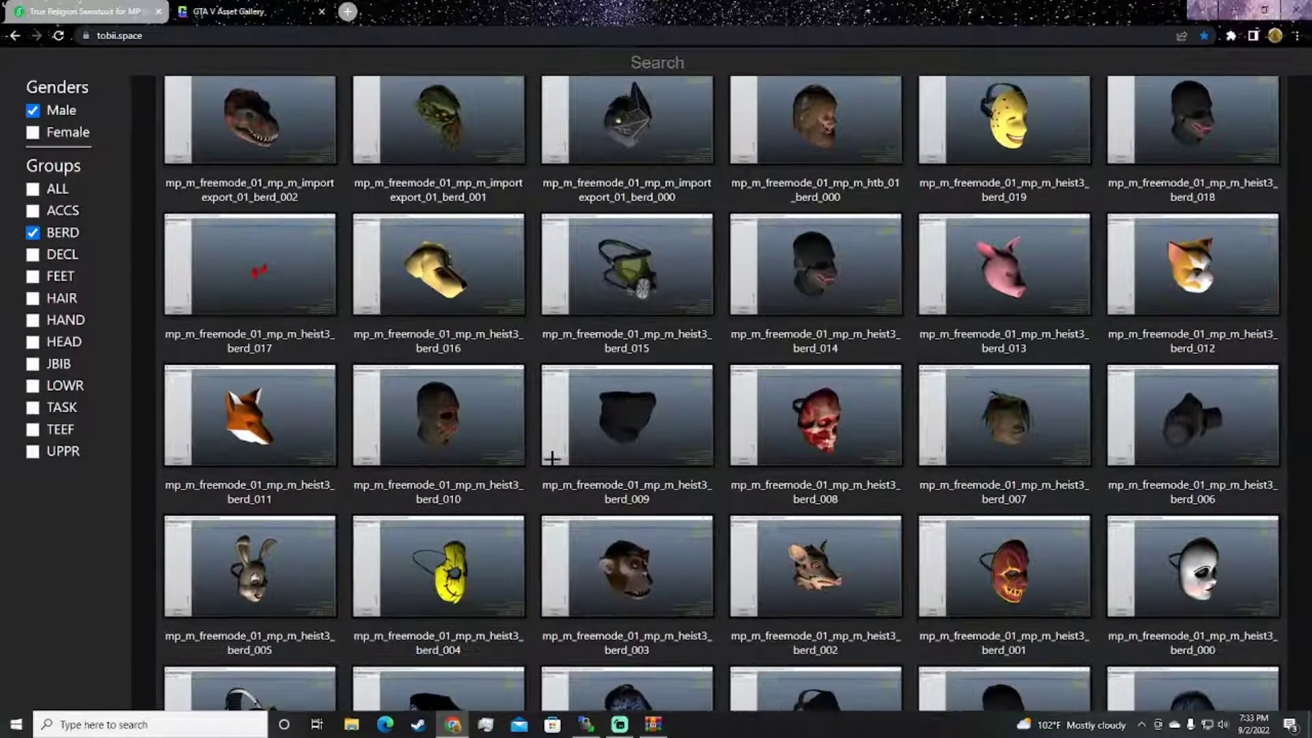
pyautogui.scroll(-4, 656, 393)
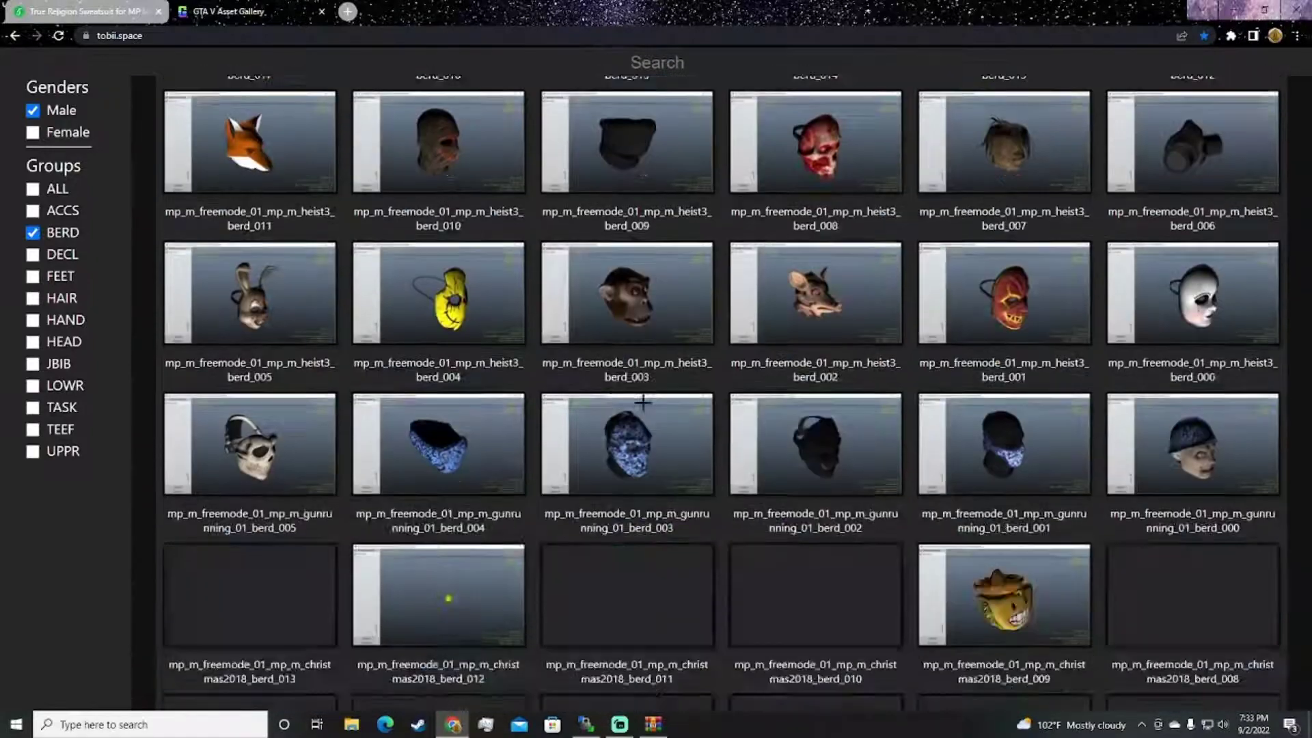
pyautogui.scroll(-3, 656, 393)
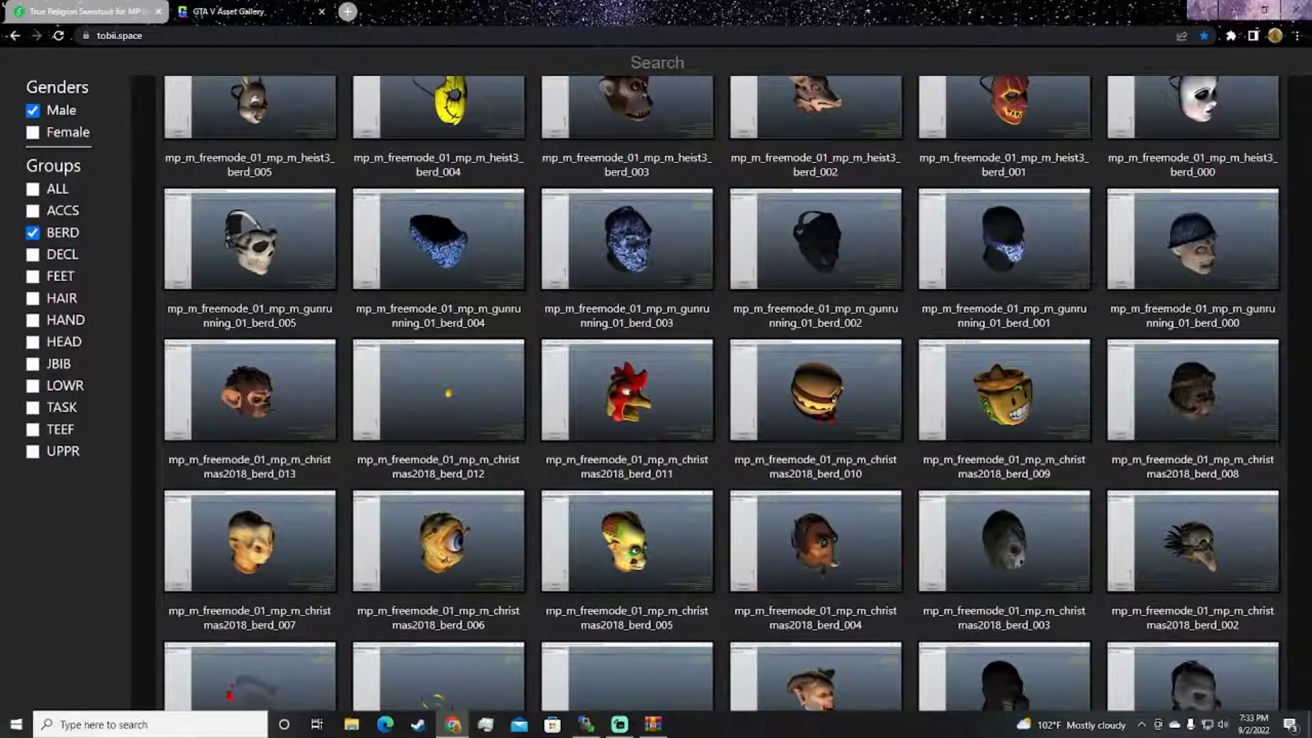
pyautogui.click(32, 254)
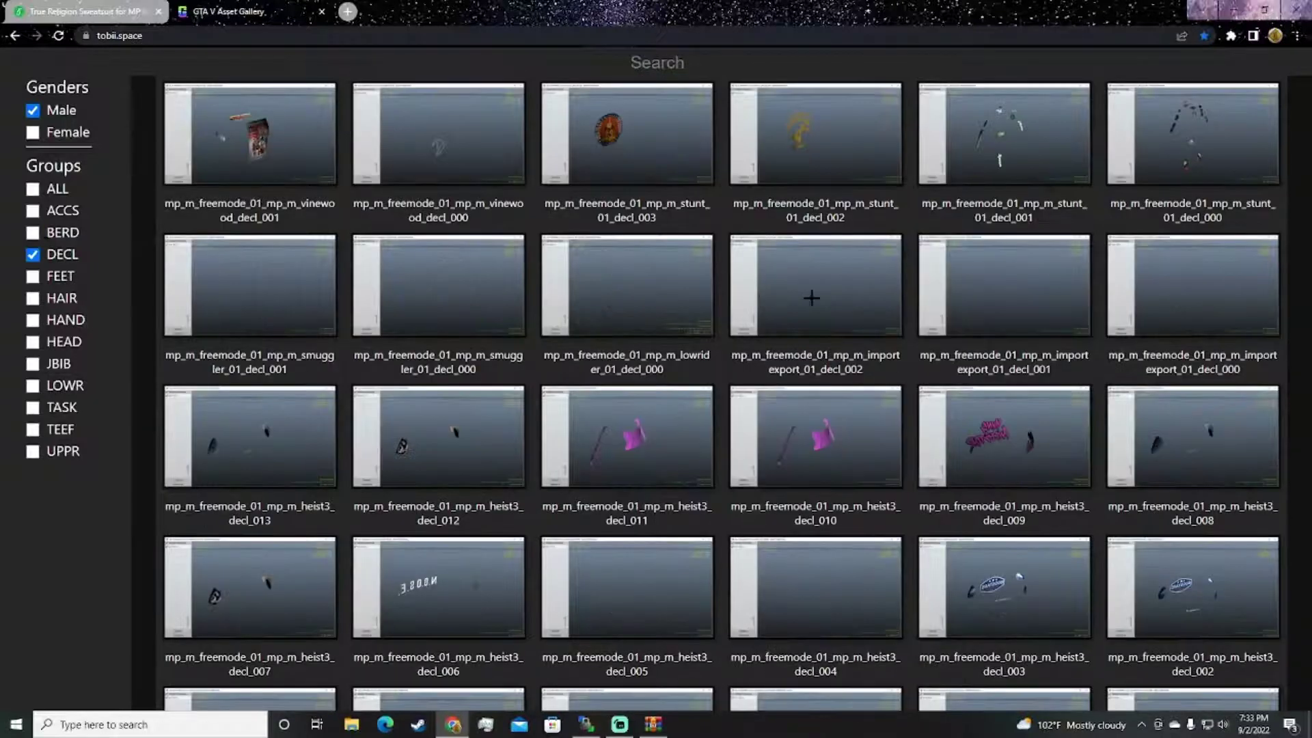
# Step: Scroll through the male DECL decal thumbnails
pyautogui.scroll(-1, 546, 317)
pyautogui.scroll(-3, 543, 319)
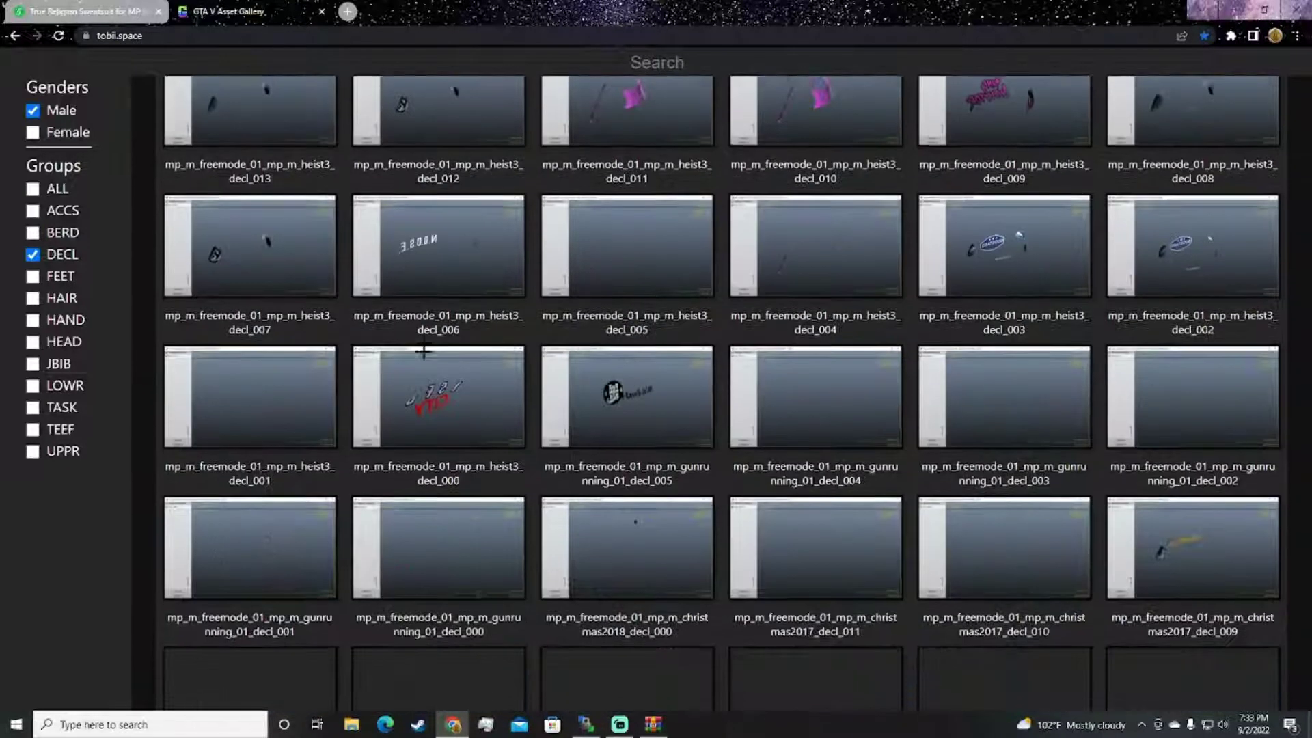
pyautogui.scroll(-2, 541, 319)
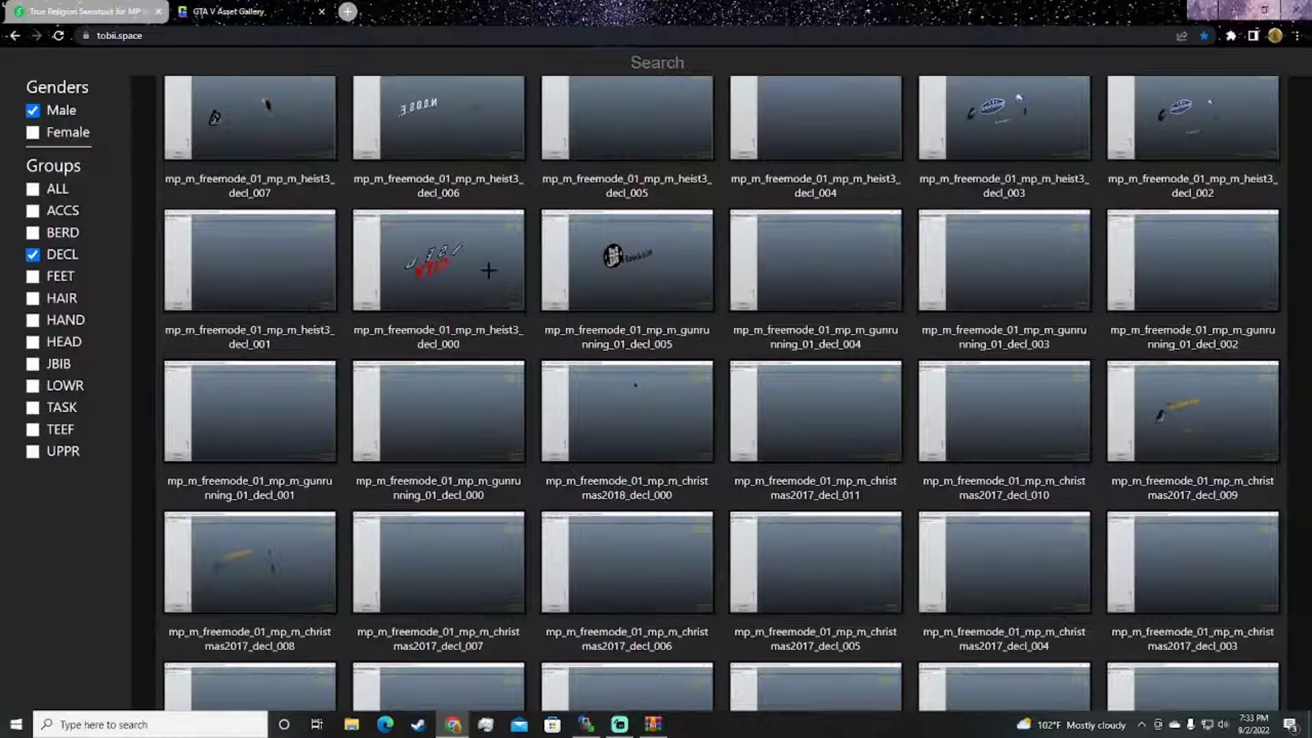
pyautogui.scroll(-2, 697, 308)
pyautogui.scroll(-2, 717, 287)
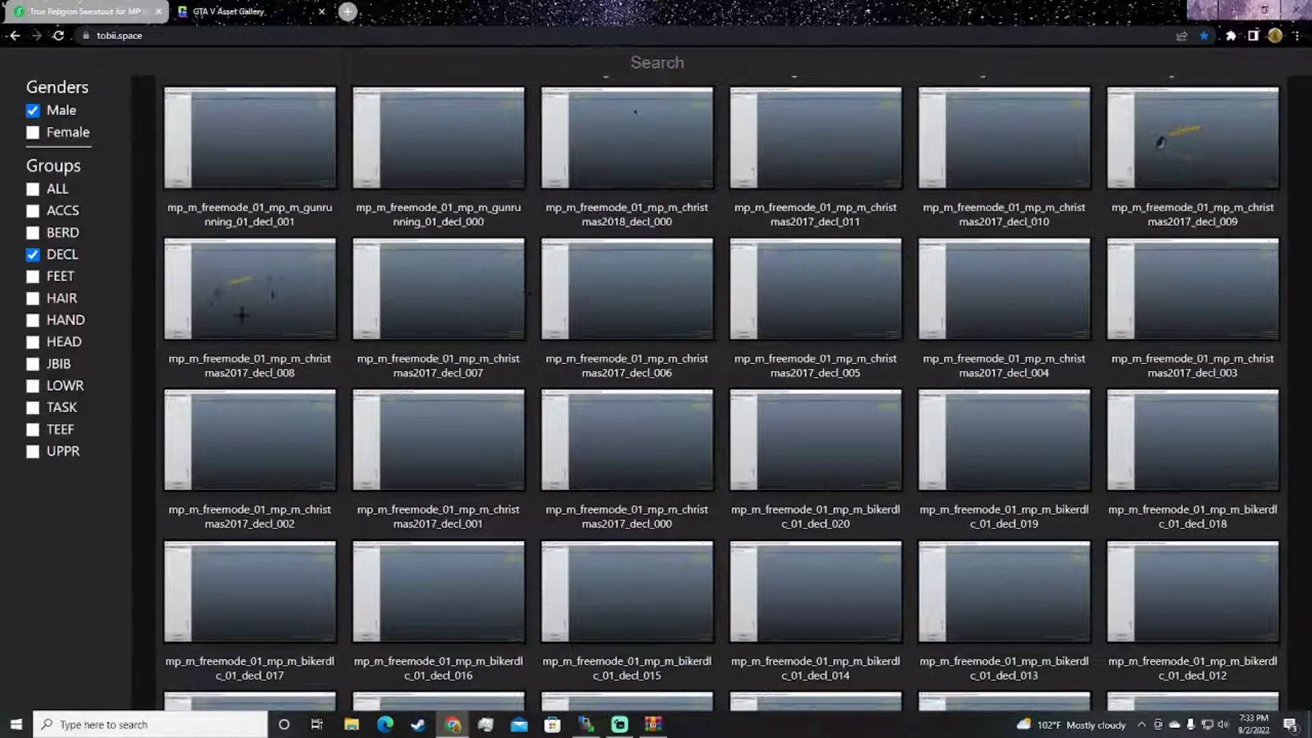
# Step: Switch to the FEET group and browse the shoe models down to feet_000
pyautogui.click(32, 254)
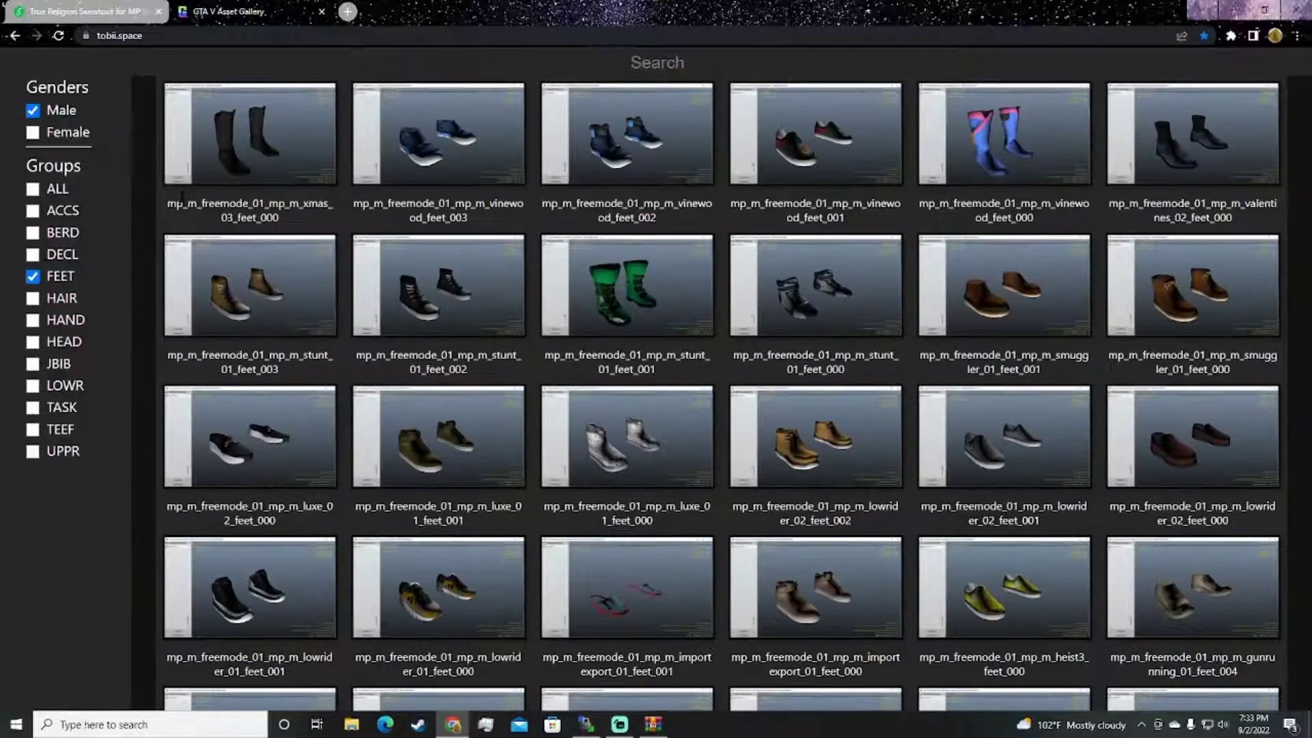
pyautogui.moveTo(162, 207); pyautogui.dragTo(283, 199)
pyautogui.click(356, 218)
pyautogui.scroll(-2, 726, 373)
pyautogui.scroll(-2, 655, 422)
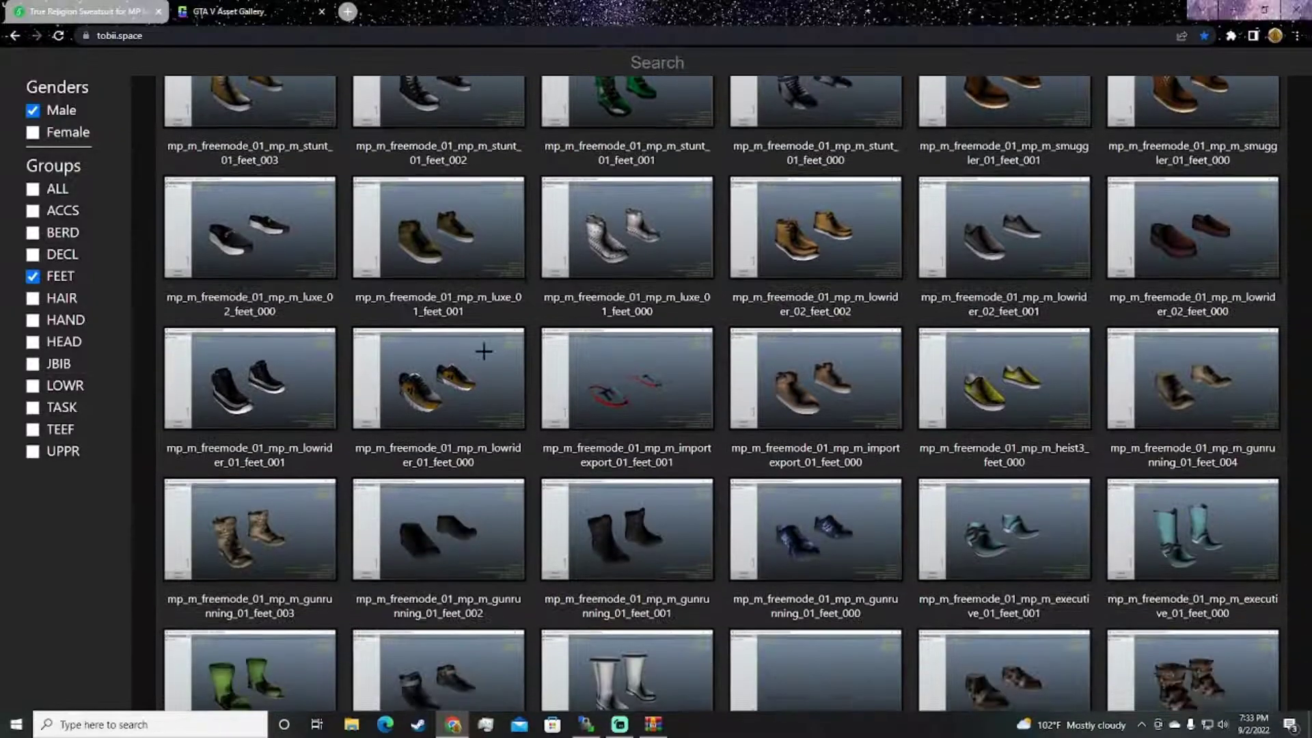
pyautogui.scroll(-3, 656, 410)
pyautogui.scroll(-3, 654, 369)
pyautogui.scroll(-5, 652, 317)
pyautogui.scroll(-8, 652, 316)
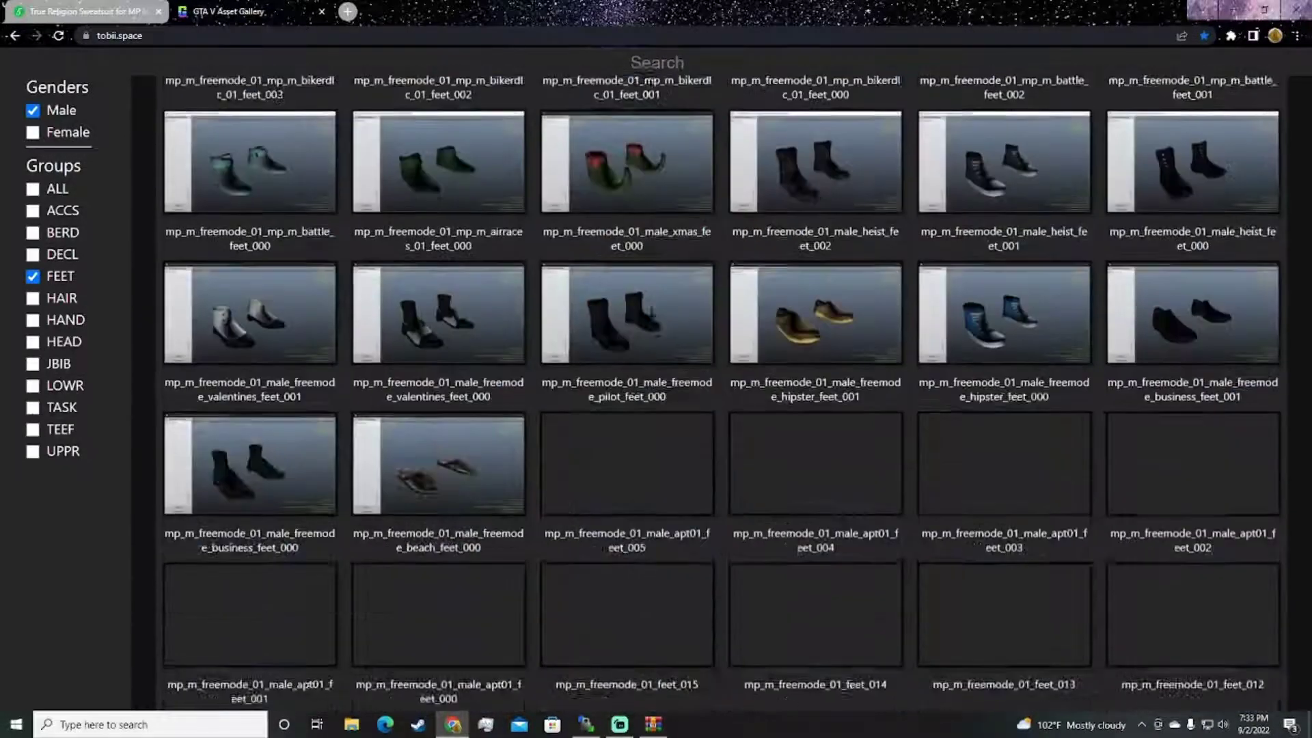
pyautogui.scroll(-5, 653, 316)
pyautogui.scroll(2, 704, 417)
pyautogui.scroll(5, 730, 434)
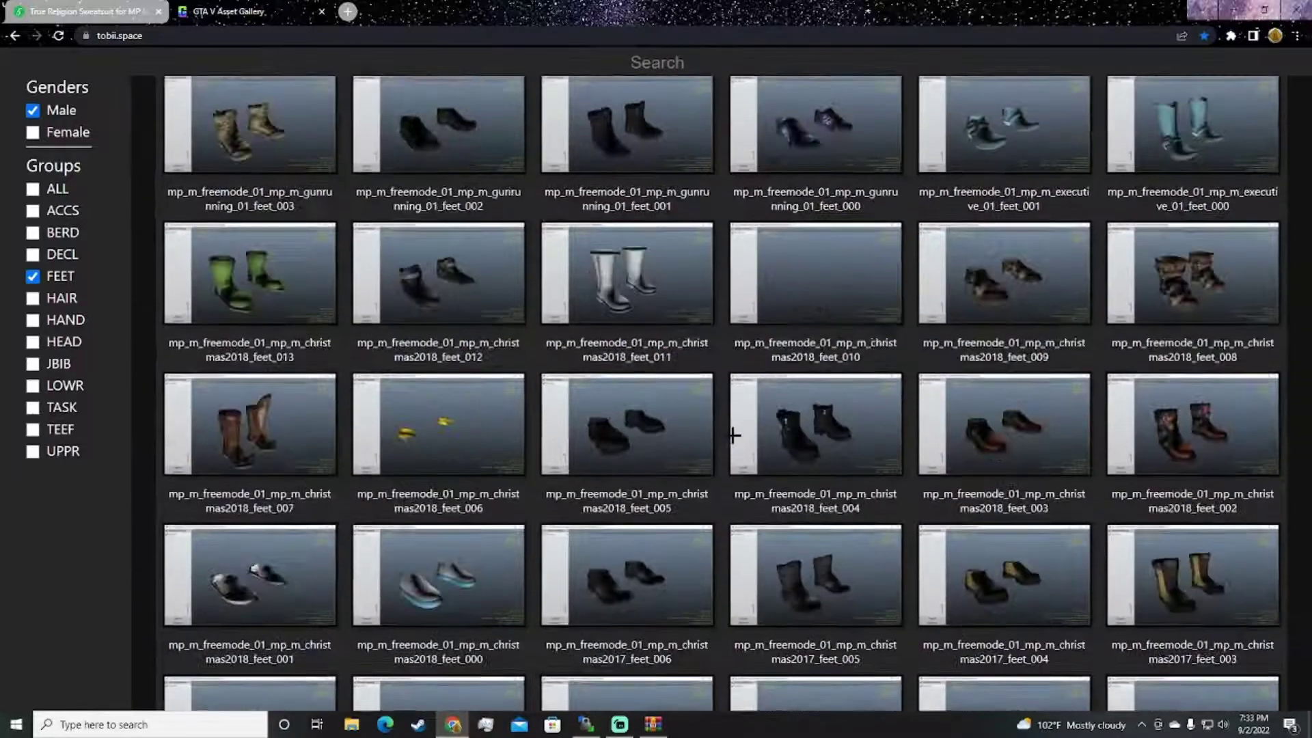
pyautogui.scroll(3, 729, 430)
pyautogui.scroll(-3, 518, 287)
pyautogui.scroll(-10, 519, 316)
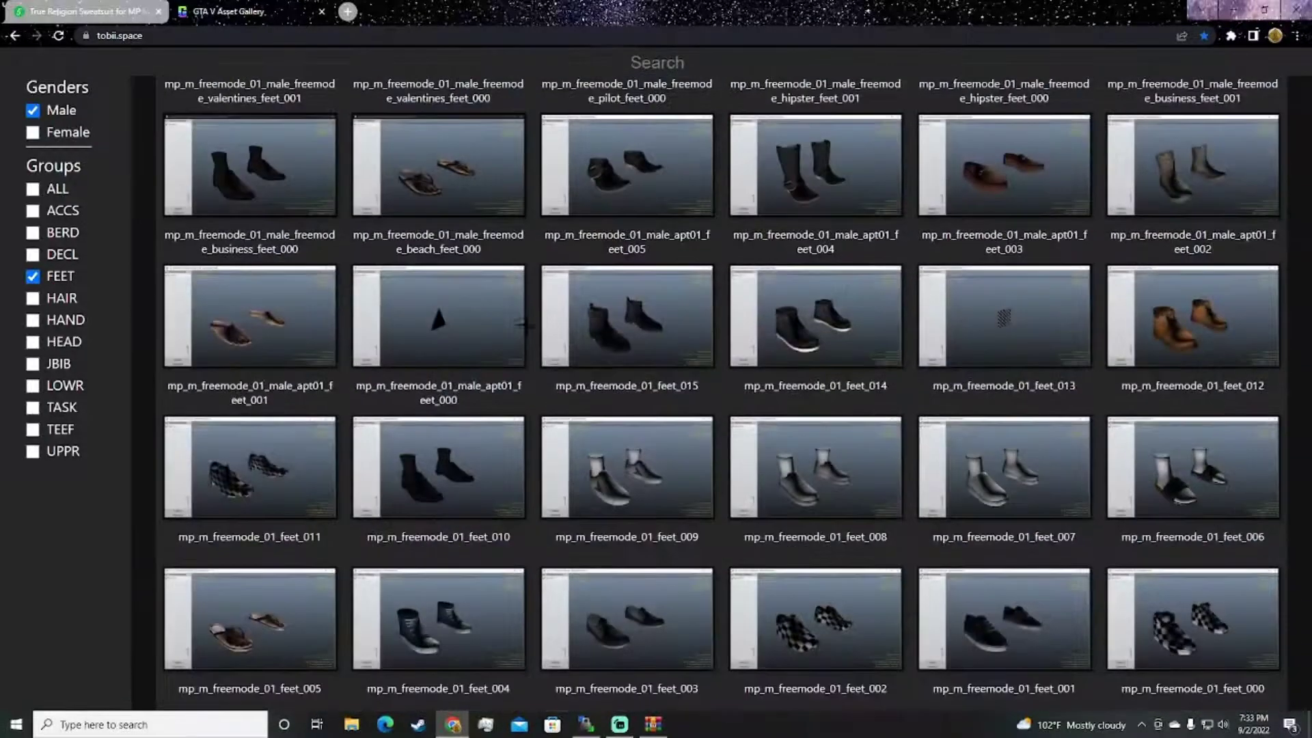
# Step: Show the HAIR group and look over a hair item's name
pyautogui.click(32, 276)
pyautogui.click(32, 298)
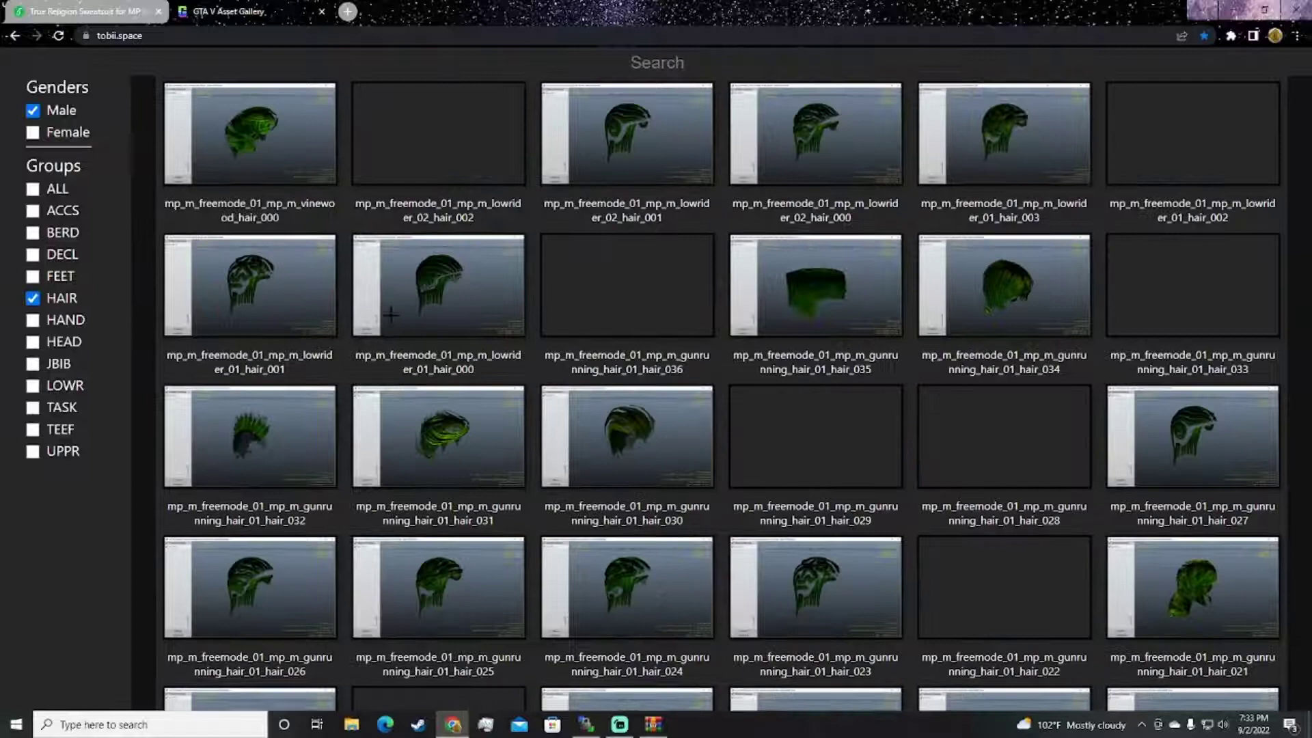
pyautogui.moveTo(345, 112)
pyautogui.mouseDown()
pyautogui.moveTo(624, 269)
pyautogui.moveTo(726, 276)
pyautogui.mouseUp()
pyautogui.click(726, 276)
pyautogui.scroll(2, 725, 276)
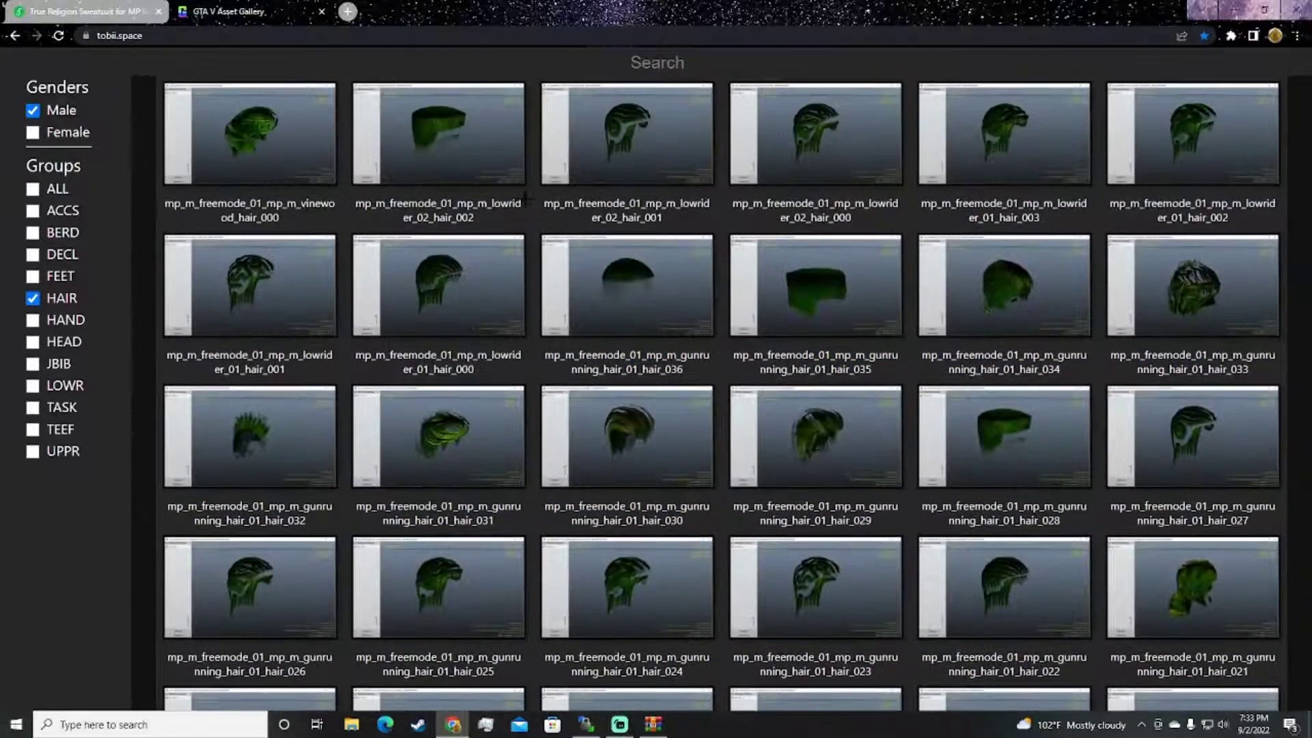
pyautogui.moveTo(536, 202); pyautogui.dragTo(636, 204)
pyautogui.click(644, 205)
# Step: Switch to the HAND group, browse to hand_000 and highlight hand_004's mp_m_freemode_01_male prefix
pyautogui.click(33, 320)
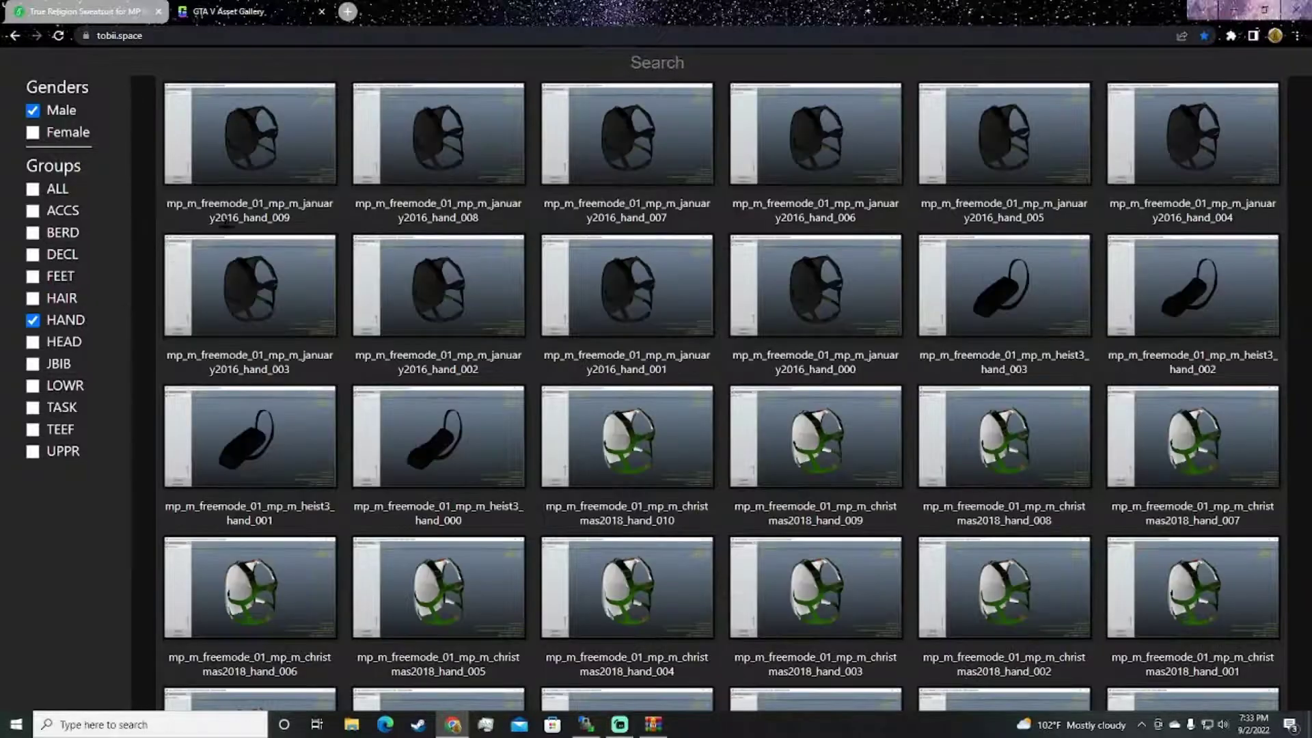
pyautogui.scroll(-2, 307, 232)
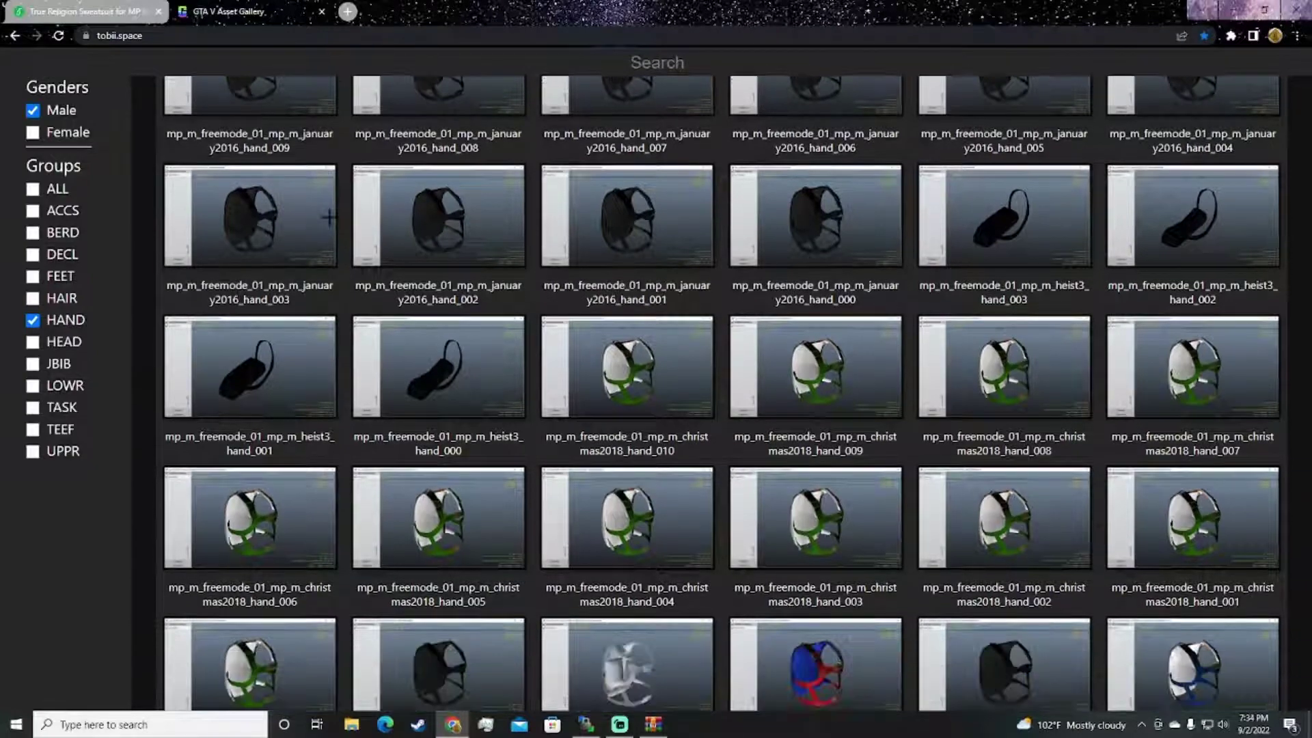
pyautogui.scroll(-3, 322, 239)
pyautogui.scroll(-4, 335, 243)
pyautogui.scroll(-4, 347, 248)
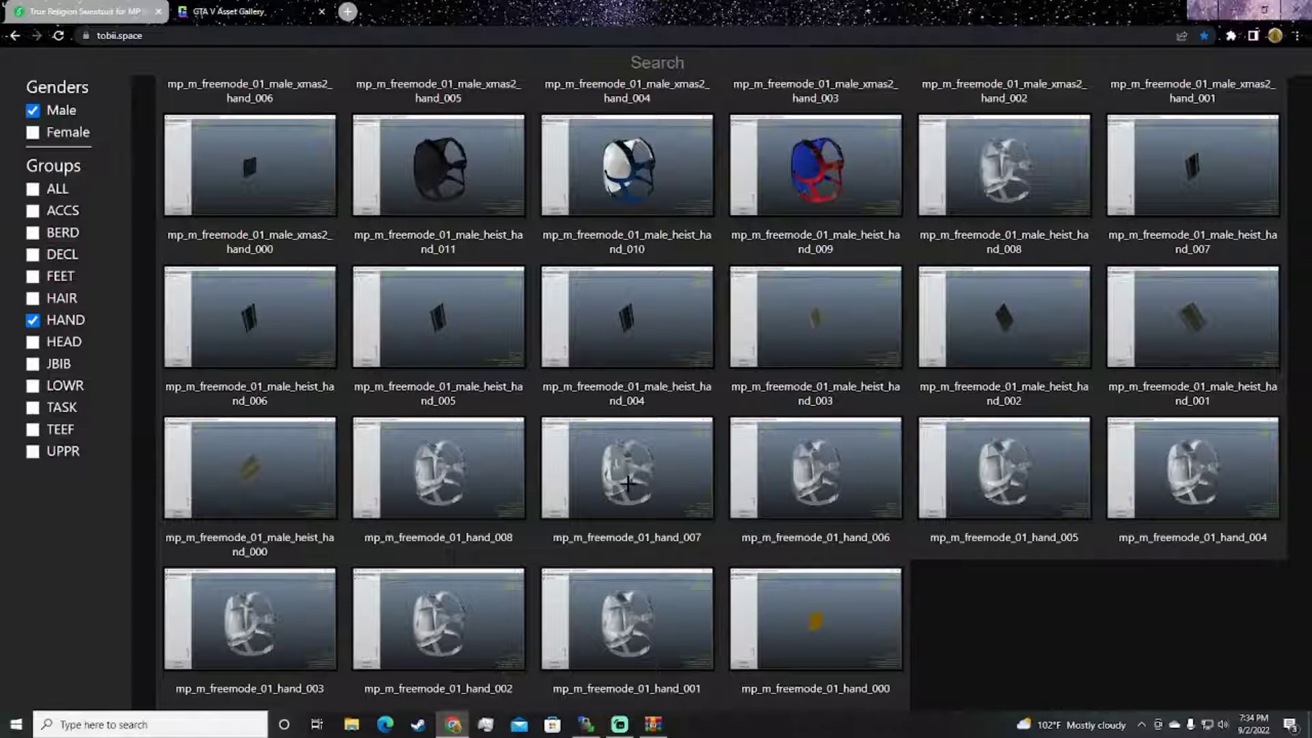
pyautogui.scroll(5, 627, 483)
pyautogui.scroll(3, 683, 437)
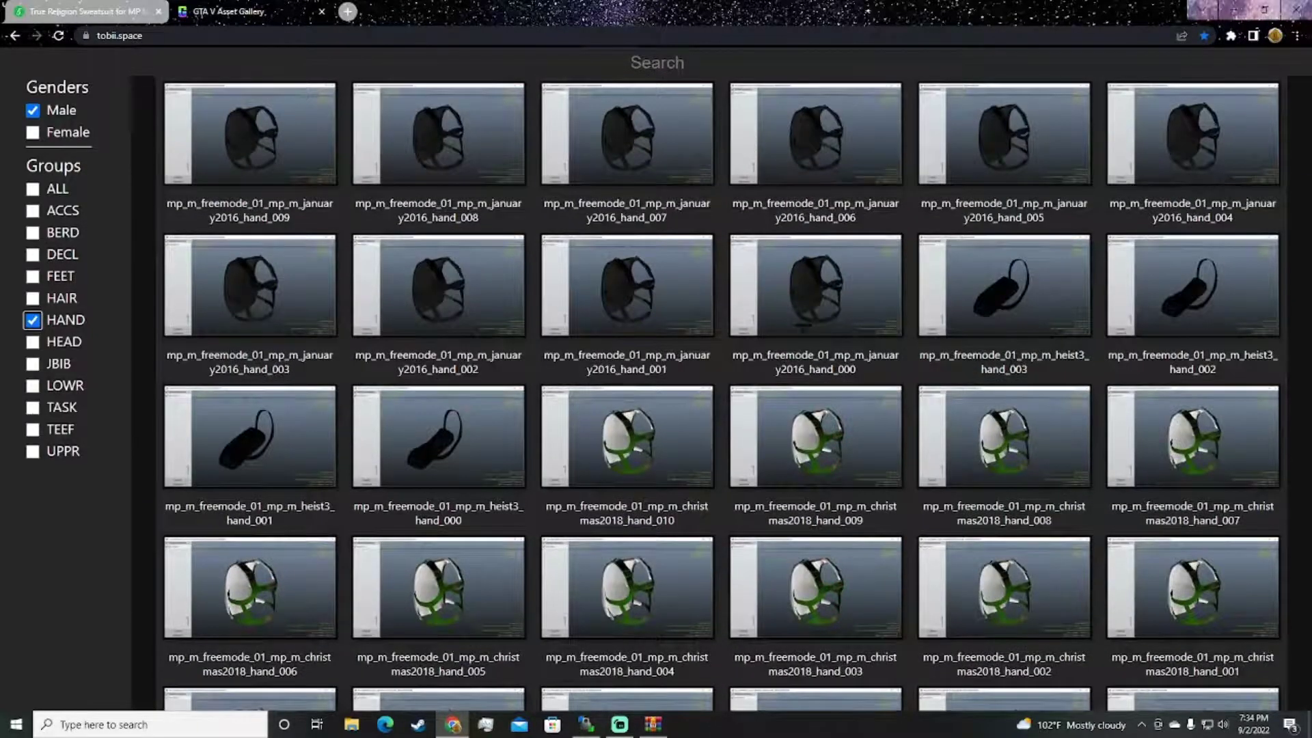
pyautogui.scroll(-5, 549, 385)
pyautogui.scroll(-4, 549, 384)
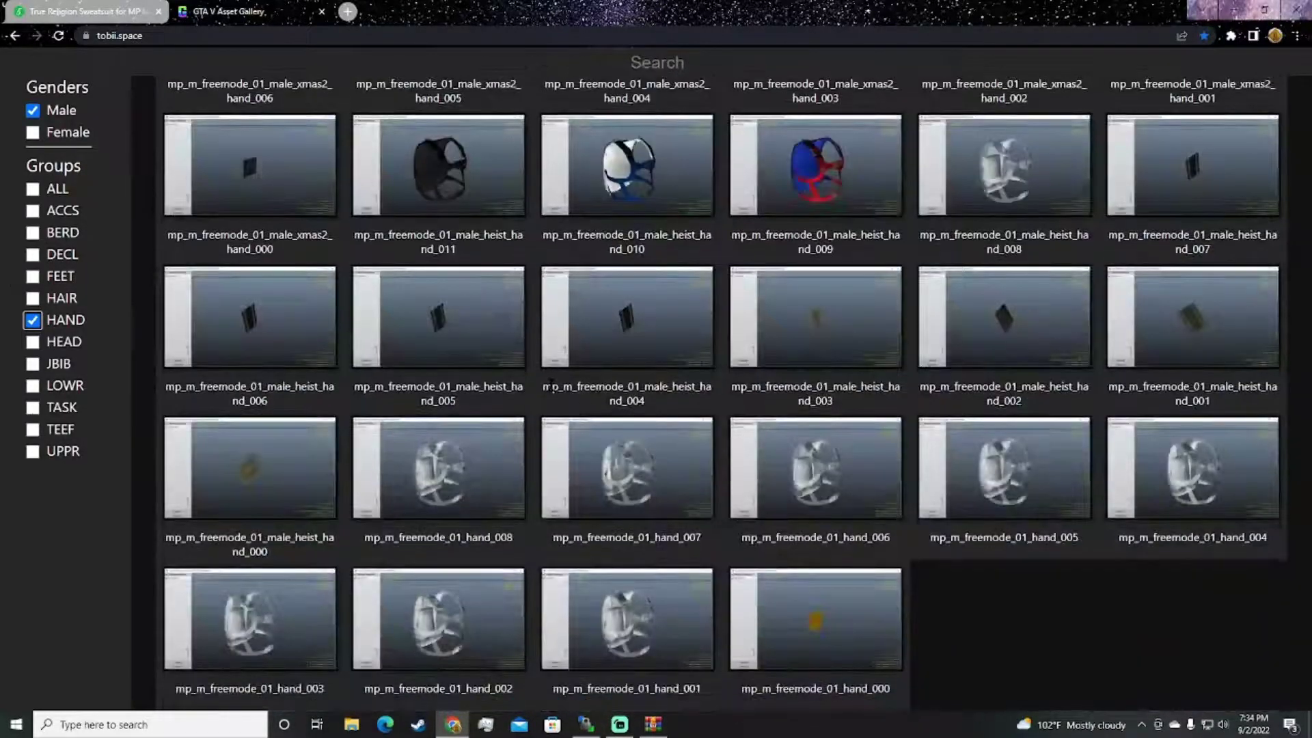
pyautogui.moveTo(549, 384); pyautogui.dragTo(688, 384)
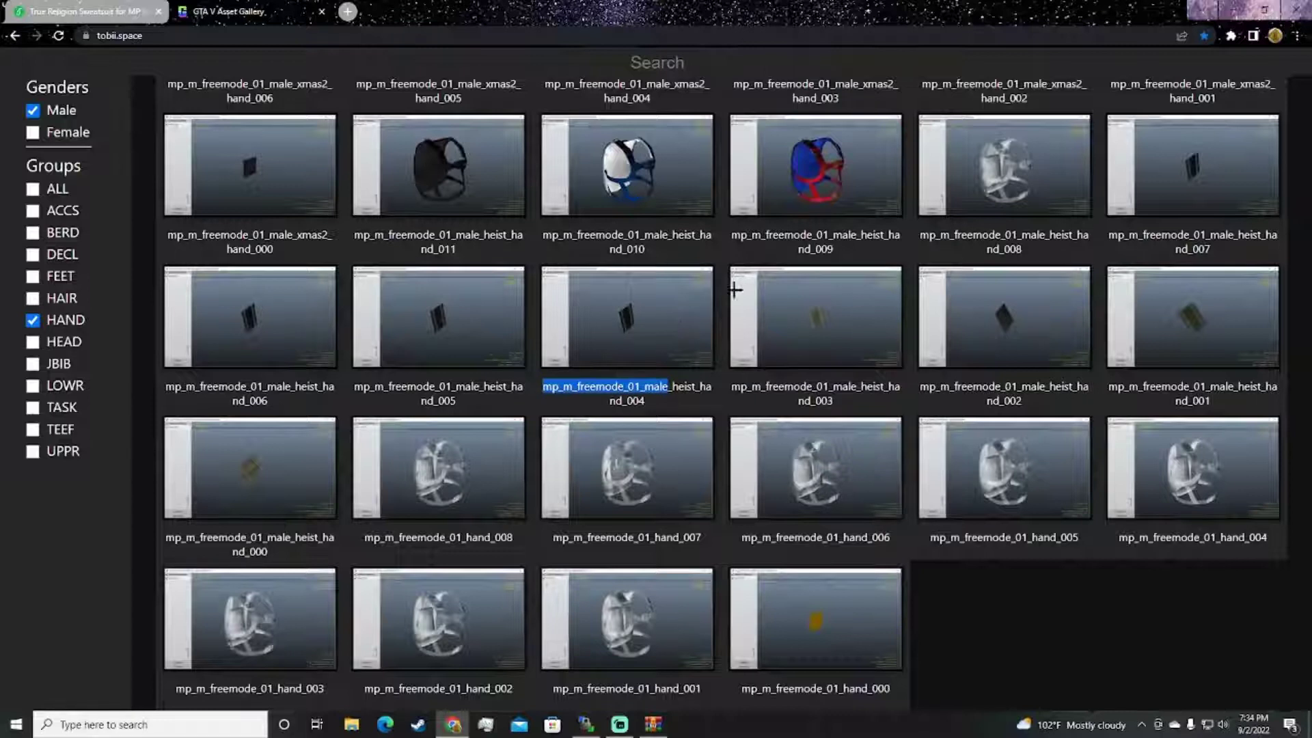
pyautogui.click(755, 387)
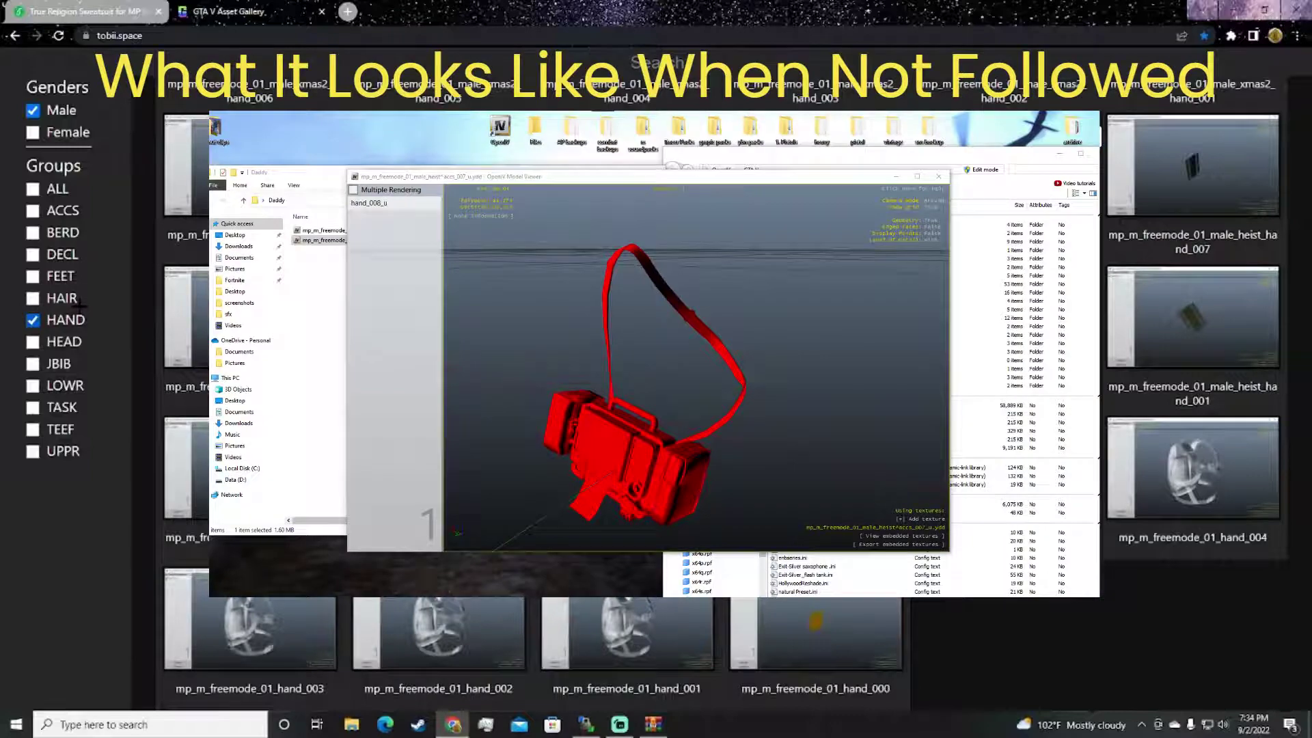
# Step: Filter to the HEAD group and highlight the mp_m_freemode_01_head_043 model name
pyautogui.click(64, 341)
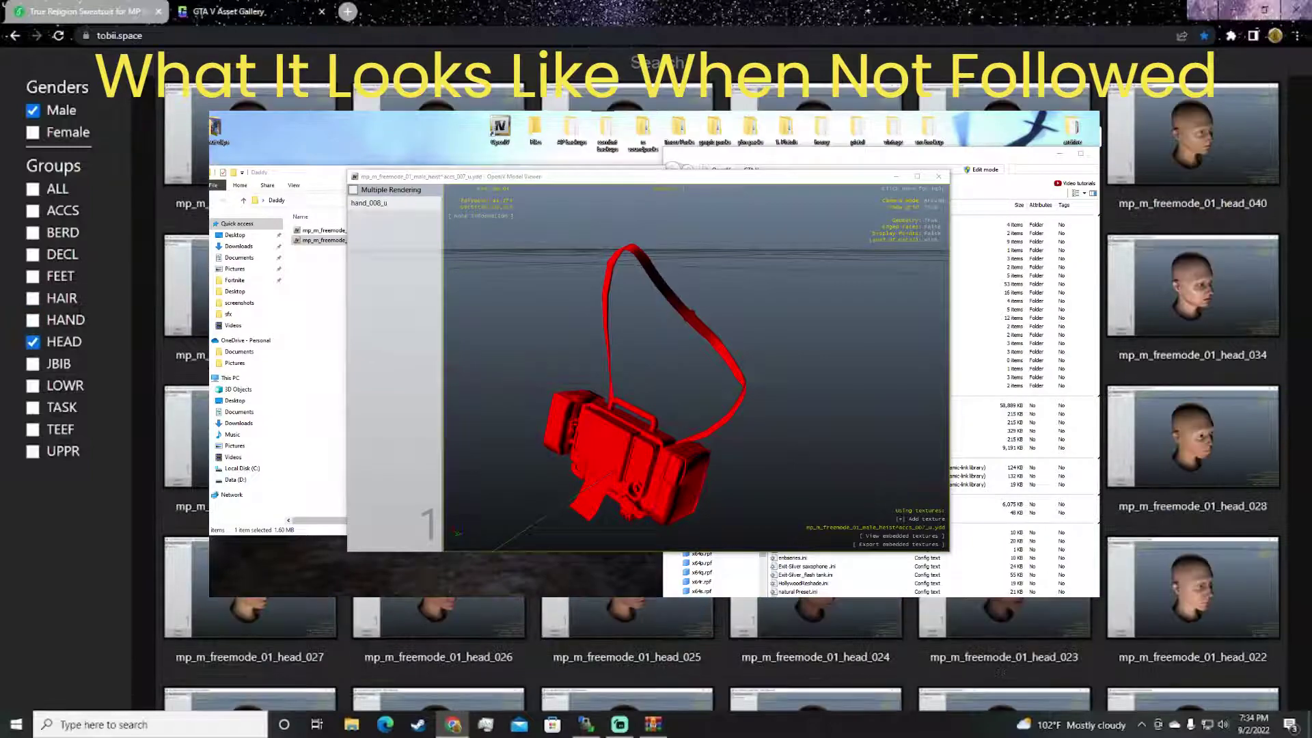
pyautogui.scroll(-8, 687, 296)
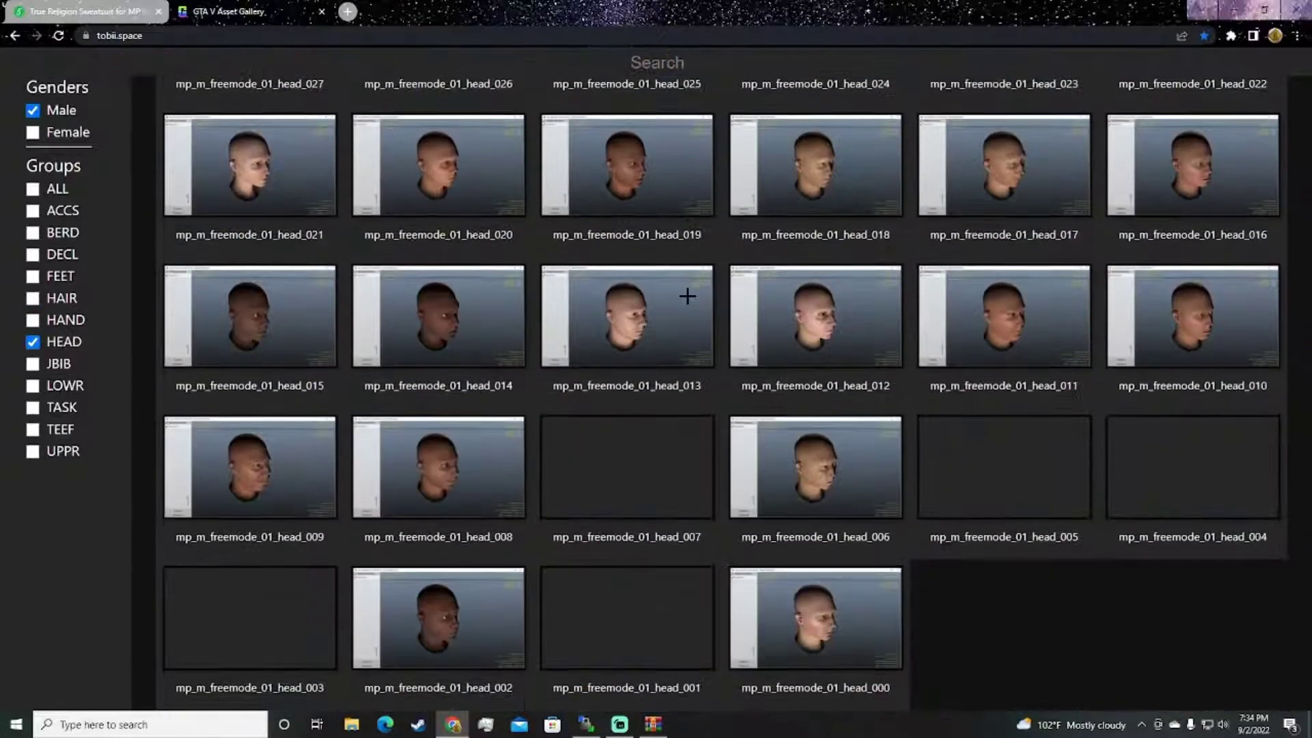
pyautogui.scroll(8, 687, 296)
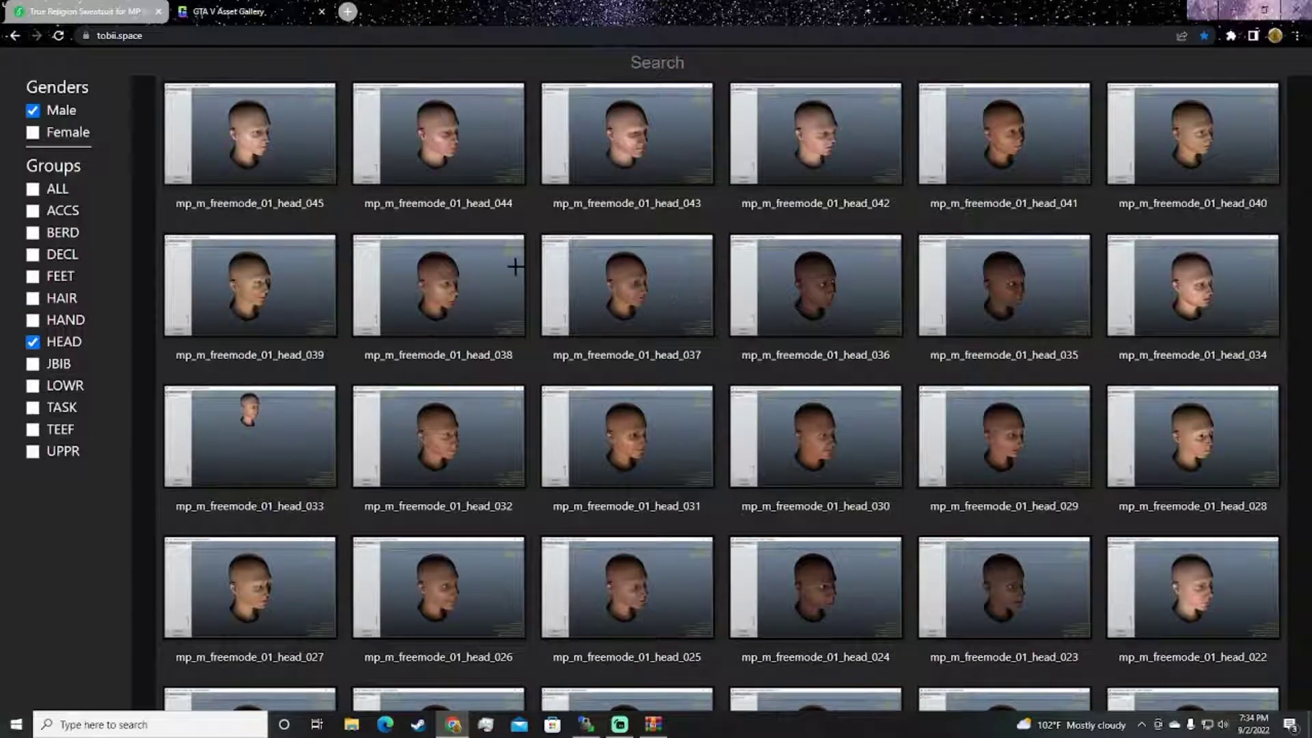
pyautogui.moveTo(383, 202); pyautogui.dragTo(392, 203)
pyautogui.moveTo(551, 209); pyautogui.dragTo(685, 209)
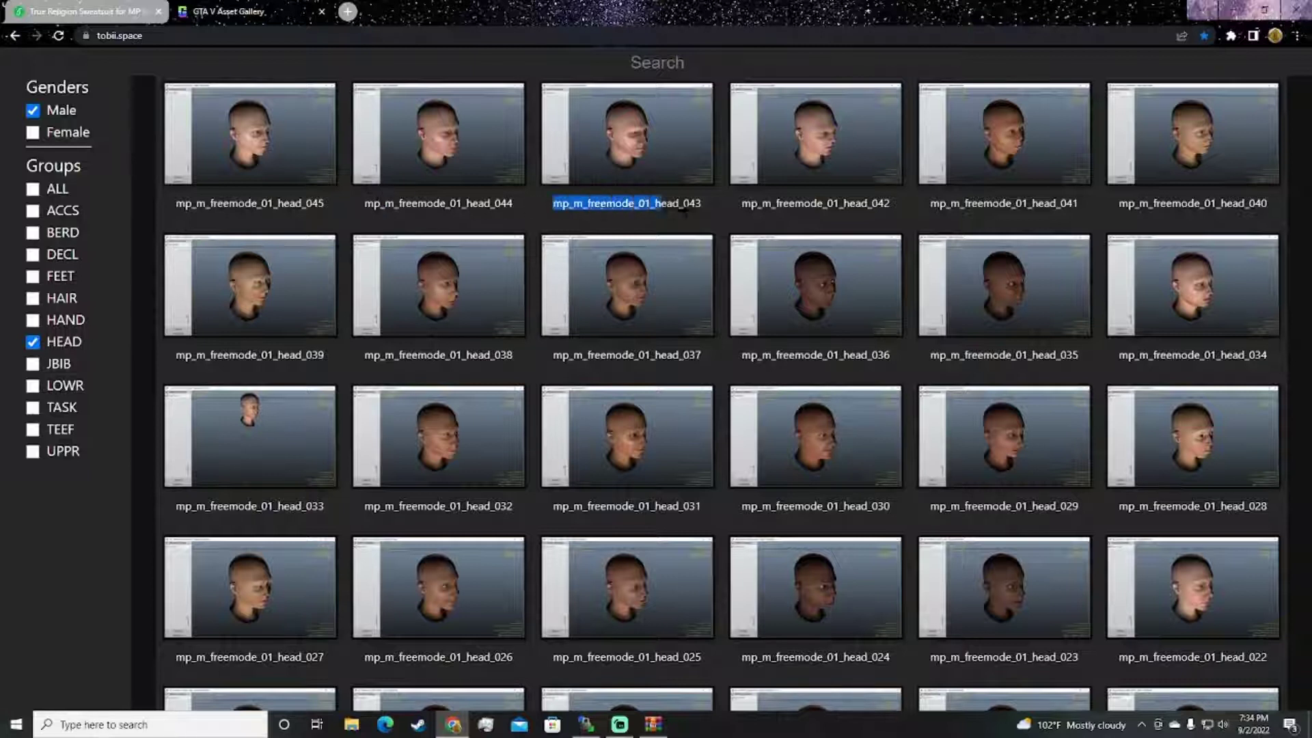
pyautogui.click(658, 191)
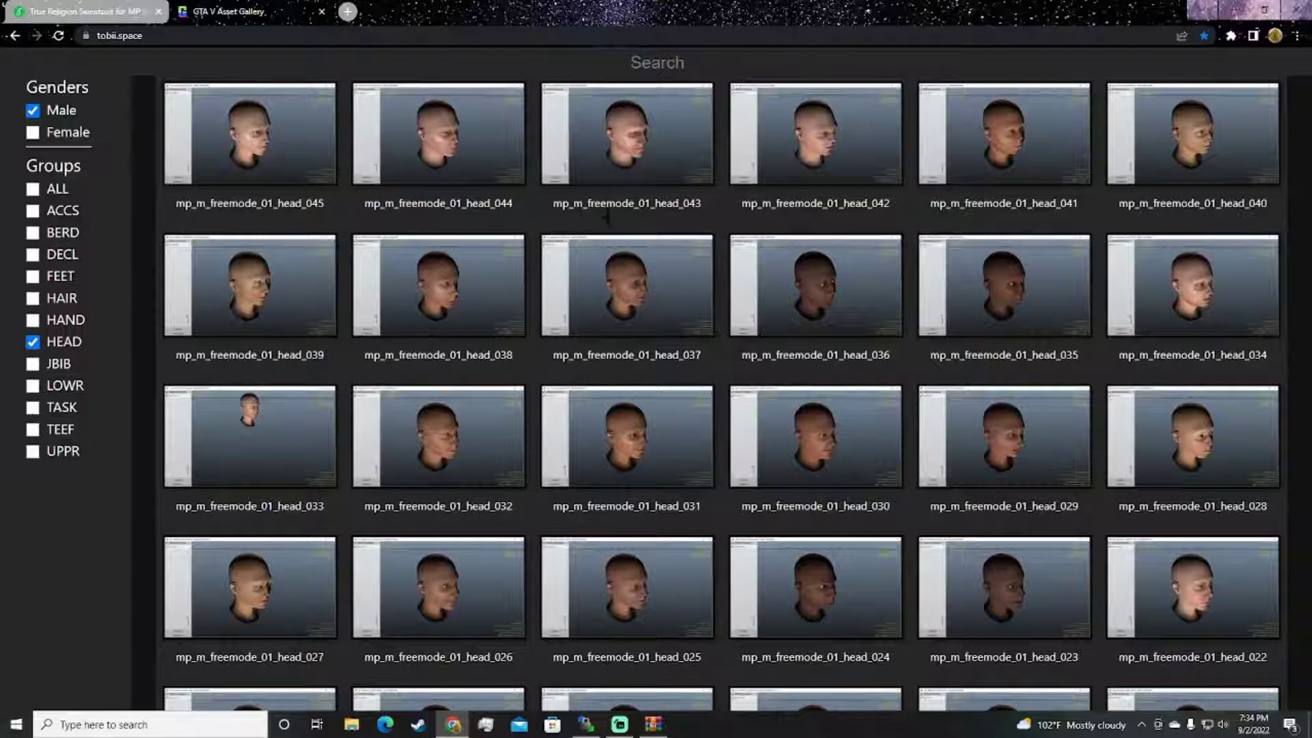
pyautogui.scroll(-4, 600, 216)
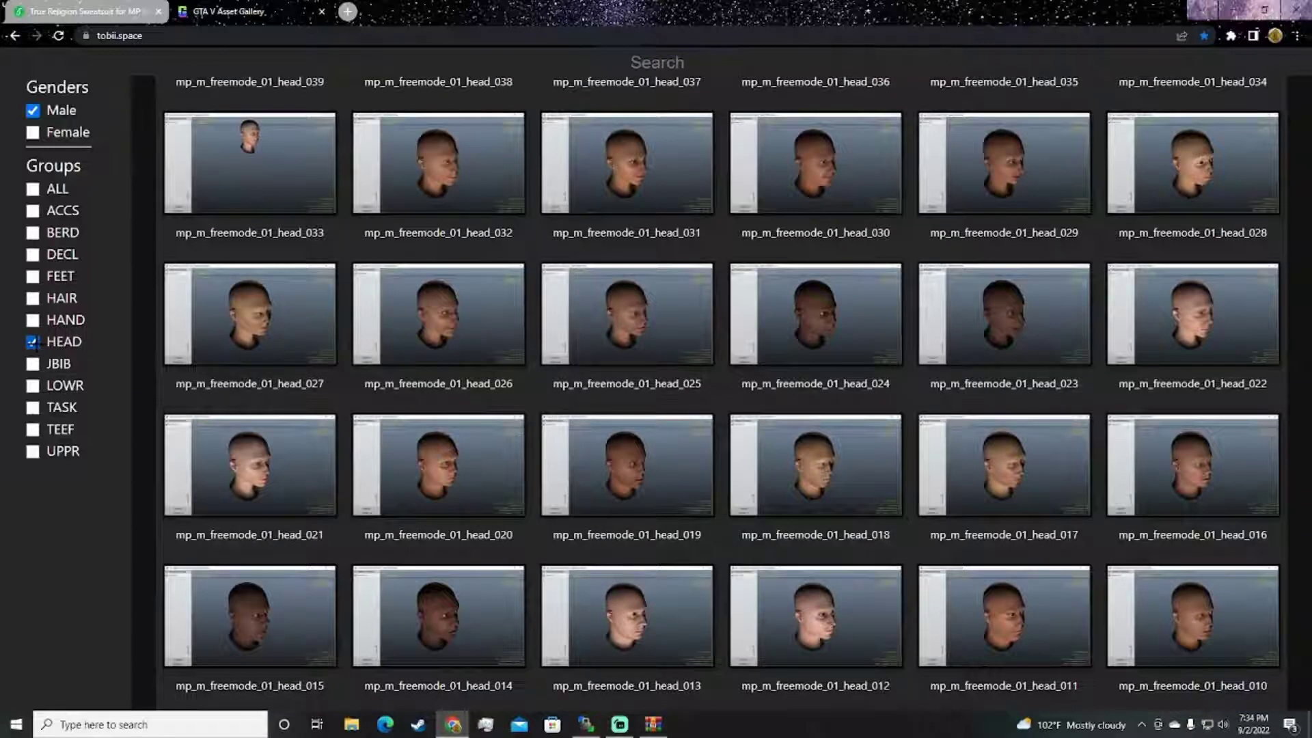
# Step: Filter the gallery to male JBIB tops and scroll through the jacket models
pyautogui.click(32, 363)
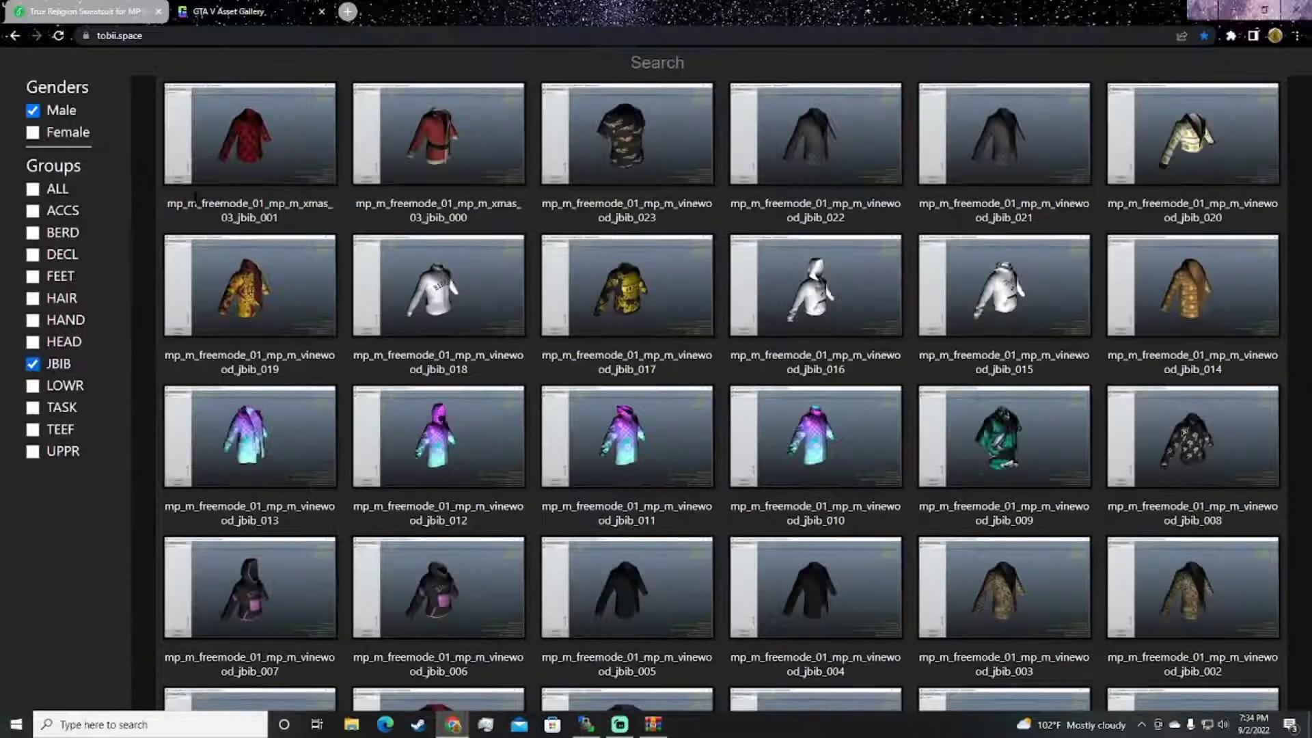
pyautogui.moveTo(178, 204); pyautogui.dragTo(658, 369)
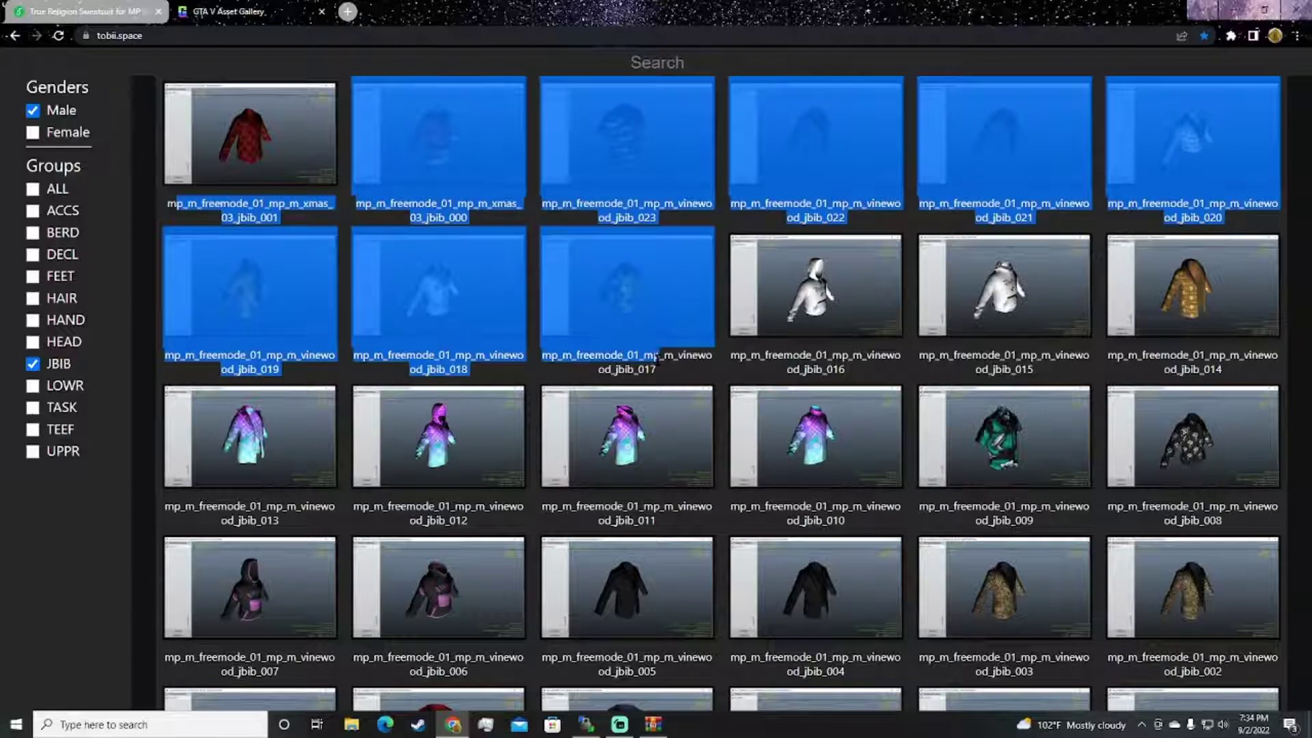
pyautogui.click(658, 369)
pyautogui.scroll(-2, 615, 341)
pyautogui.scroll(-6, 550, 326)
pyautogui.scroll(-4, 551, 325)
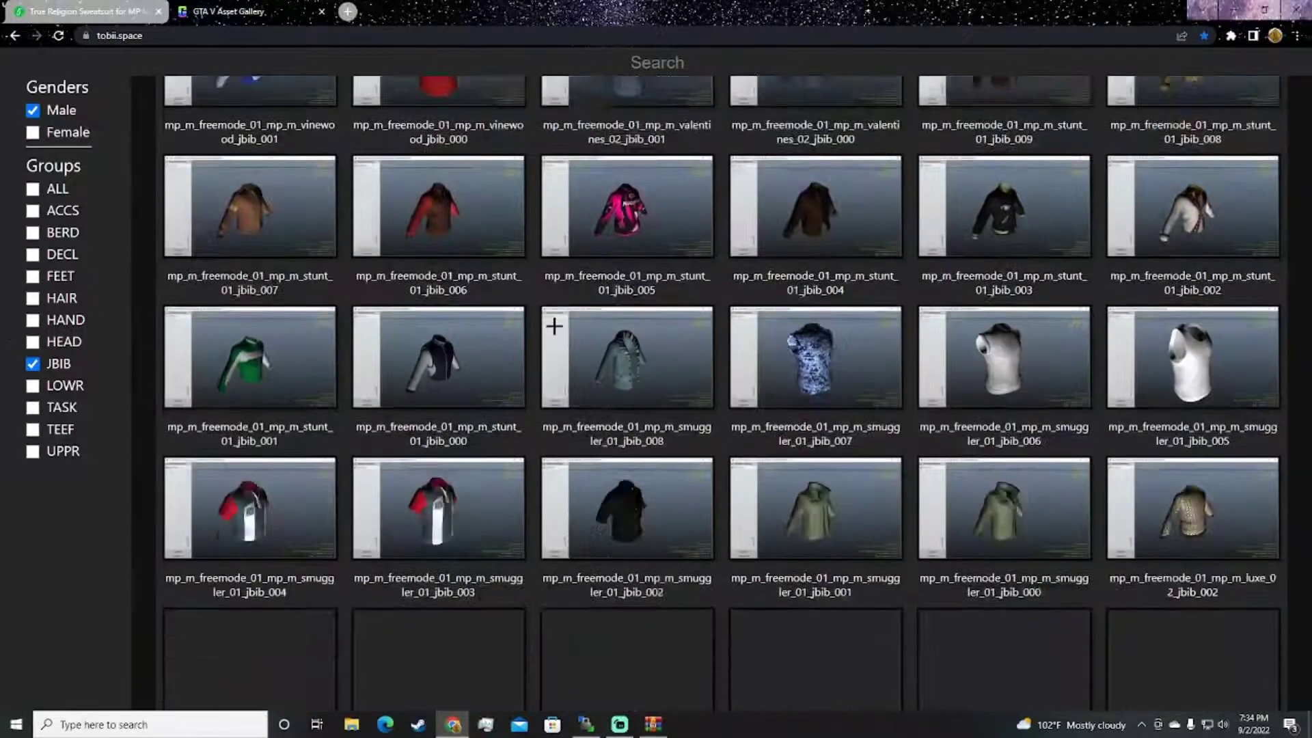
pyautogui.scroll(-4, 592, 352)
pyautogui.scroll(-5, 591, 352)
pyautogui.scroll(-5, 591, 352)
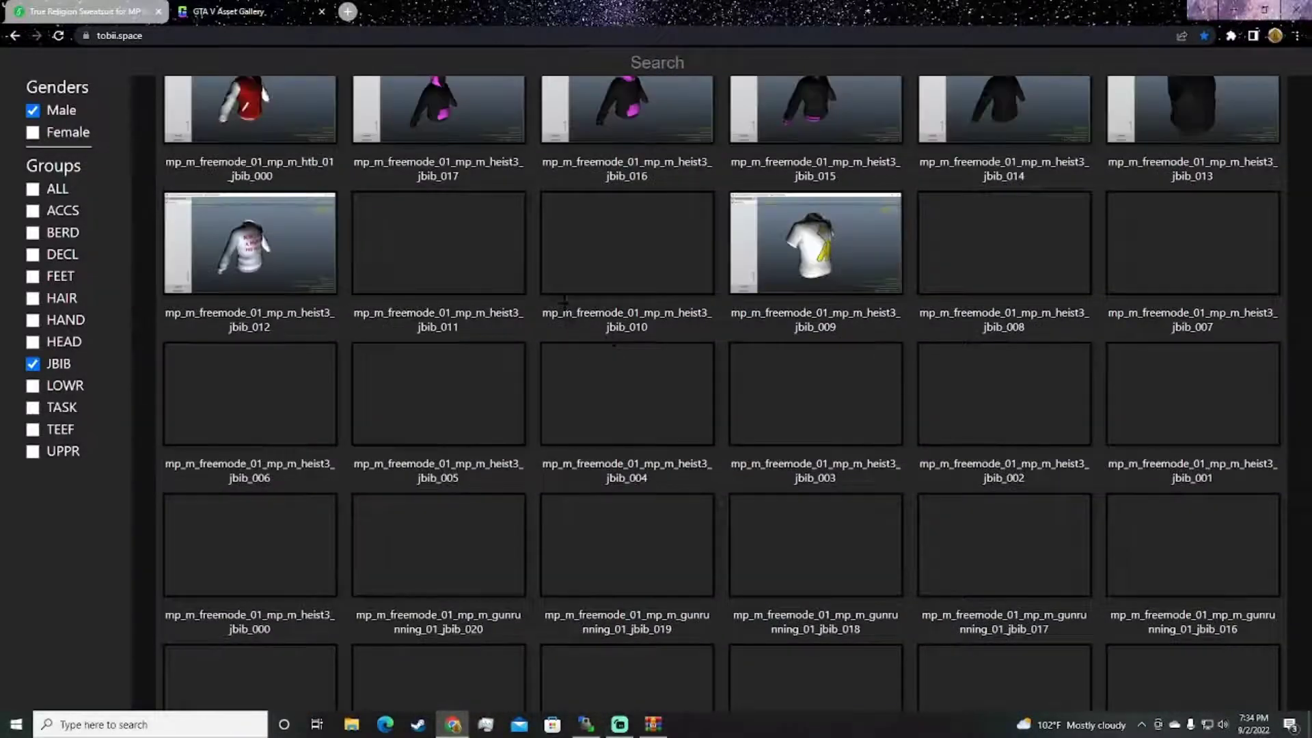
pyautogui.moveTo(717, 246); pyautogui.dragTo(752, 351)
pyautogui.scroll(-2, 758, 362)
pyautogui.click(714, 342)
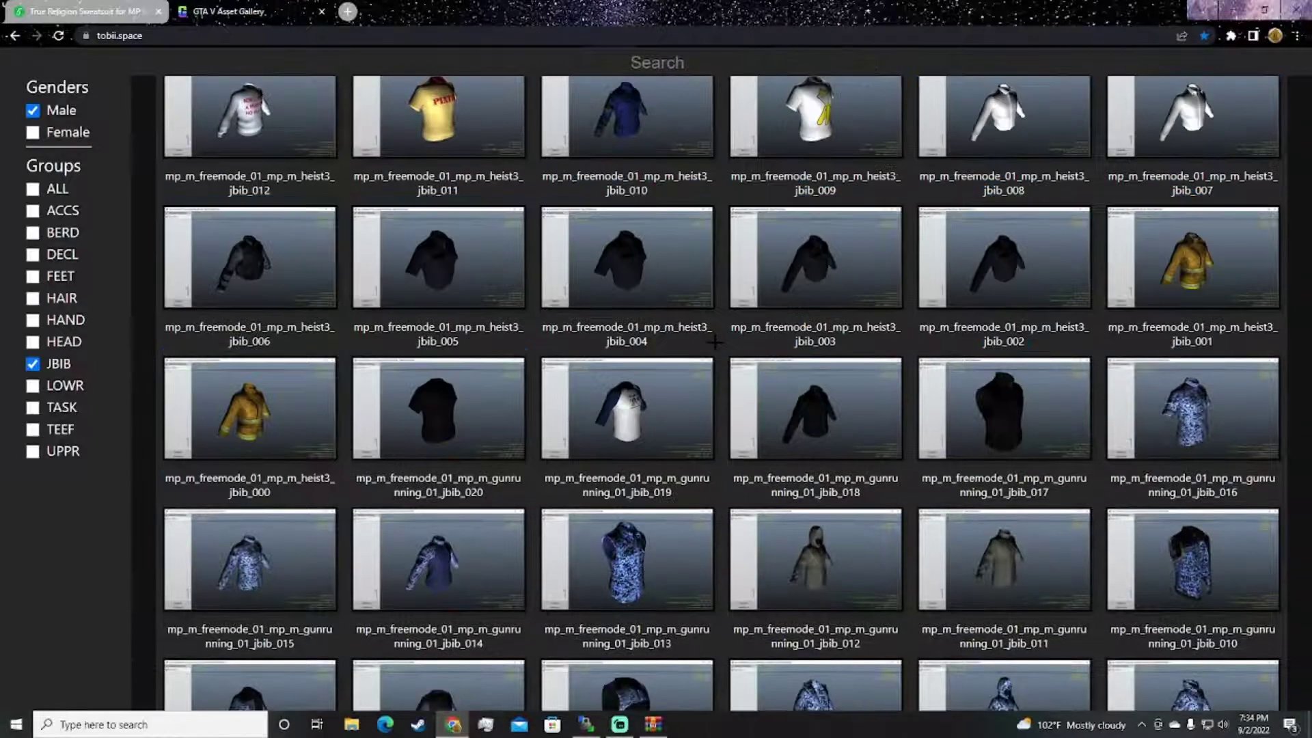
pyautogui.scroll(-10, 654, 327)
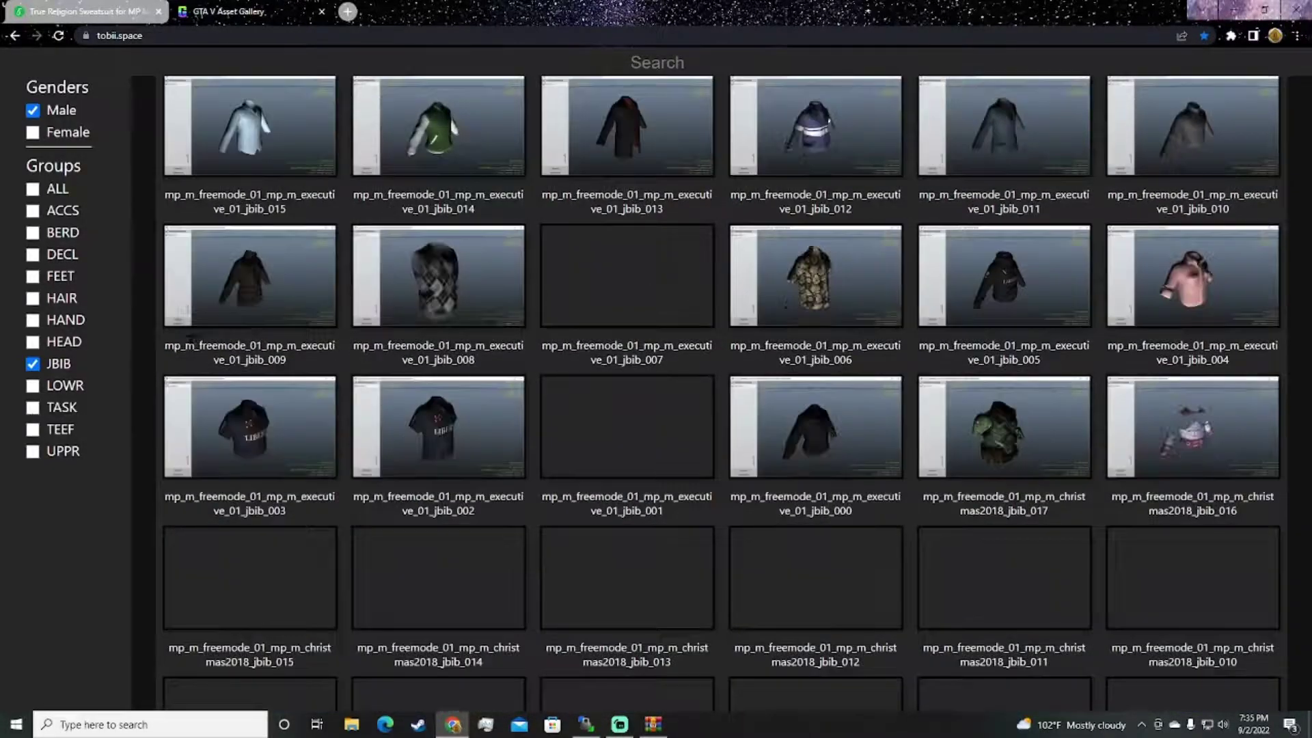
# Step: Switch the filter to LOWR lower-body items and scroll down to lowr_000
pyautogui.doubleClick(38, 370)
pyautogui.click(33, 385)
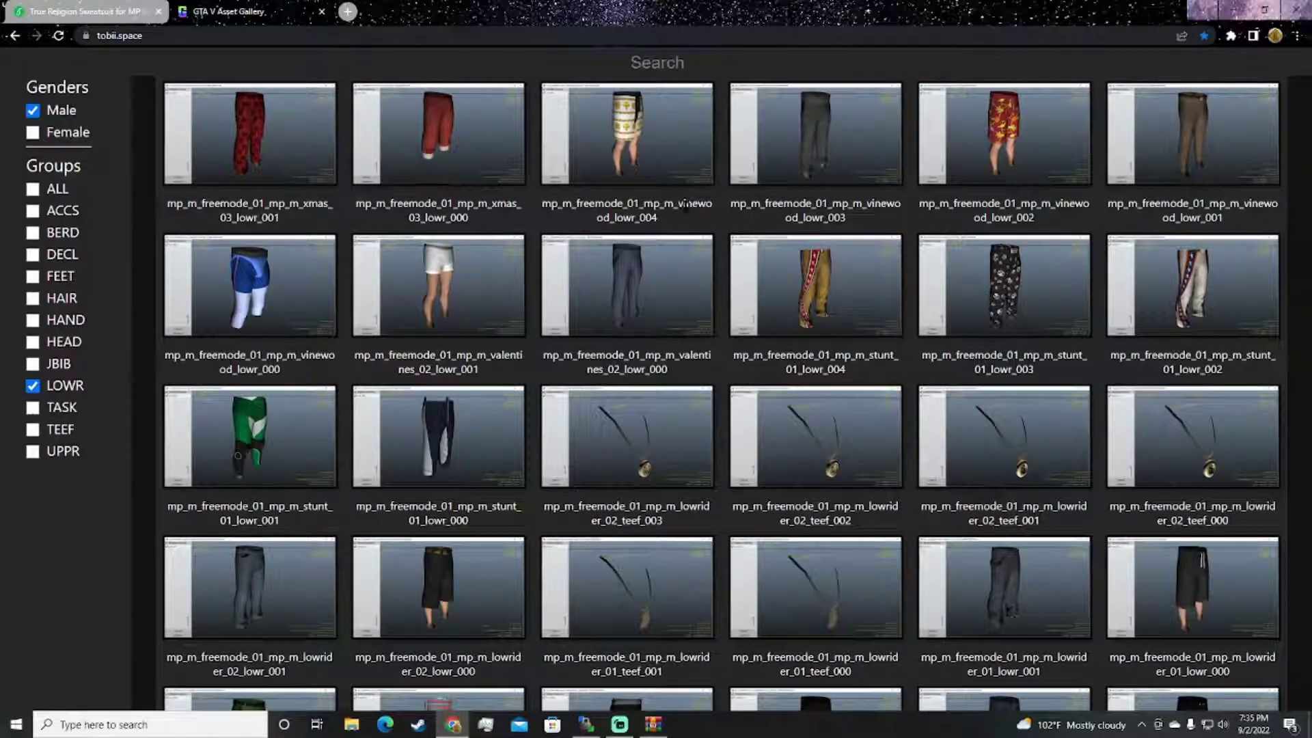
pyautogui.scroll(-3, 551, 244)
pyautogui.scroll(-3, 683, 205)
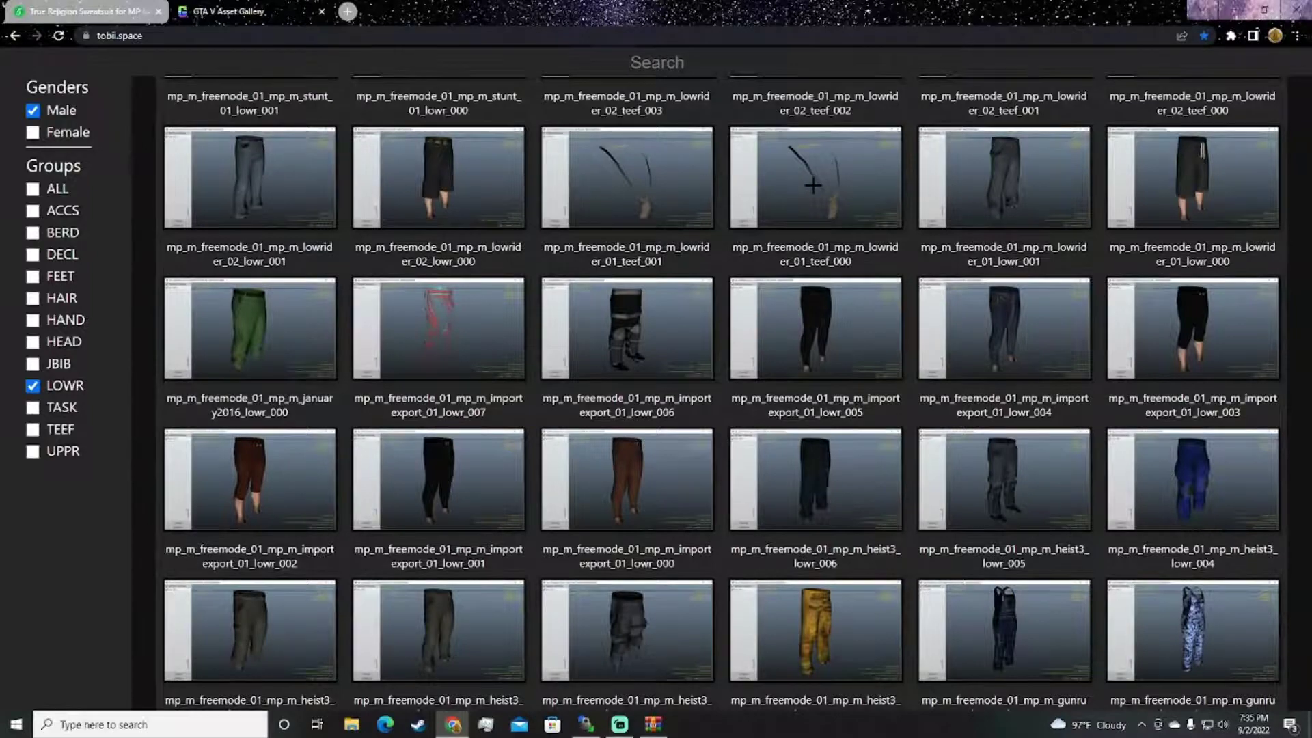
pyautogui.scroll(-5, 652, 209)
pyautogui.scroll(-5, 752, 198)
pyautogui.scroll(-5, 526, 316)
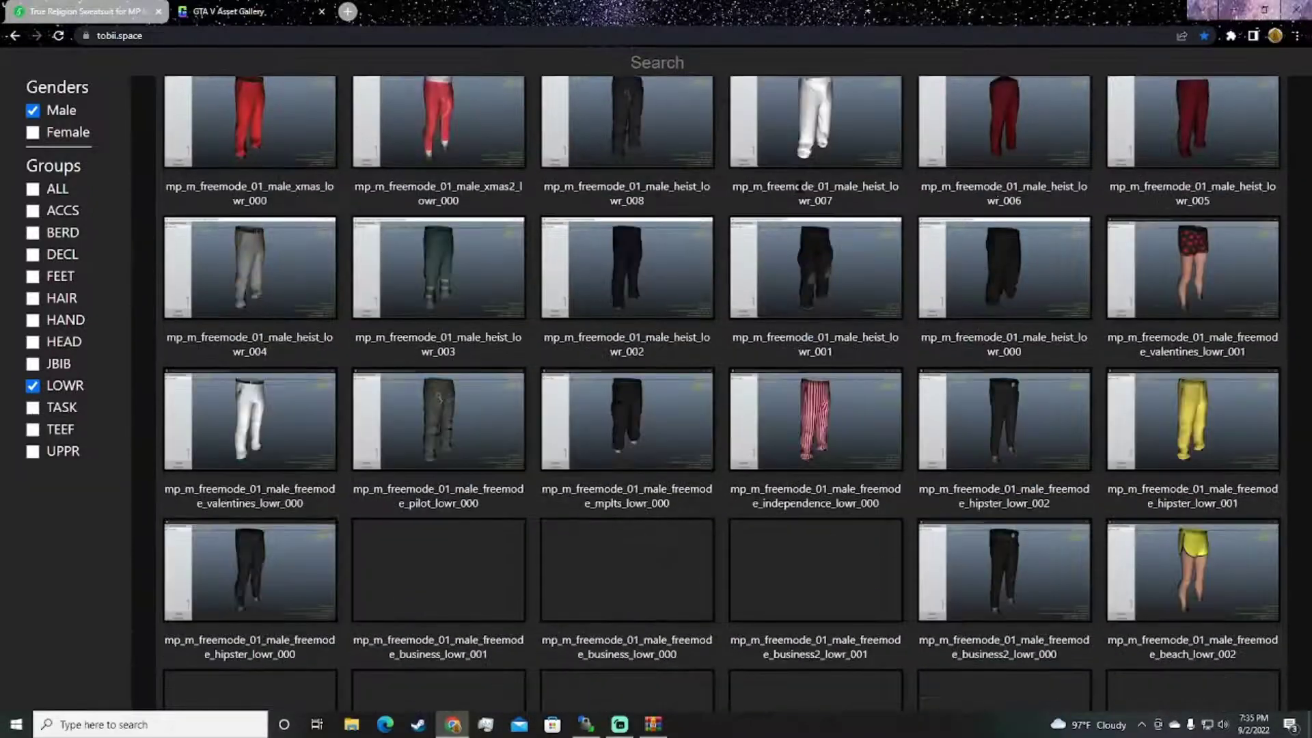
pyautogui.scroll(-5, 527, 315)
pyautogui.scroll(-3, 526, 316)
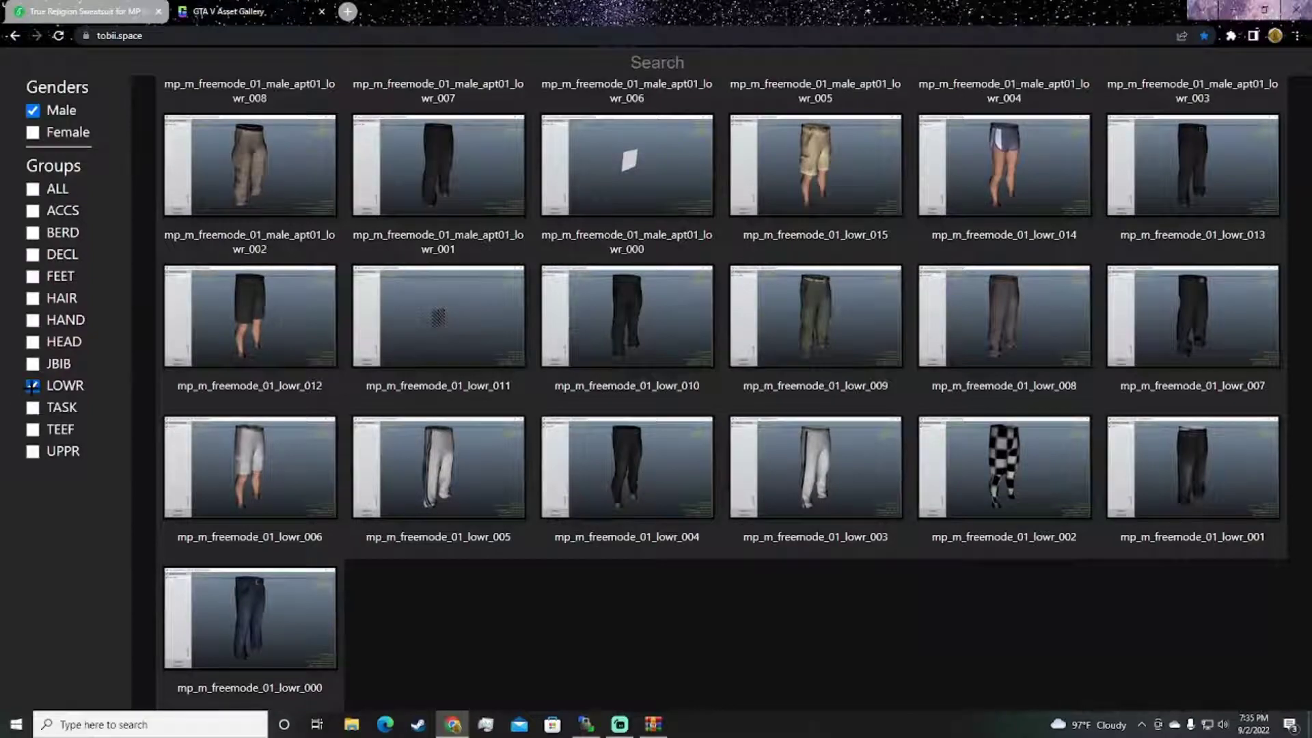
# Step: Filter to TEEF ties and scarves, scroll through them, then re-enable ALL groups
pyautogui.click(32, 386)
pyautogui.click(33, 429)
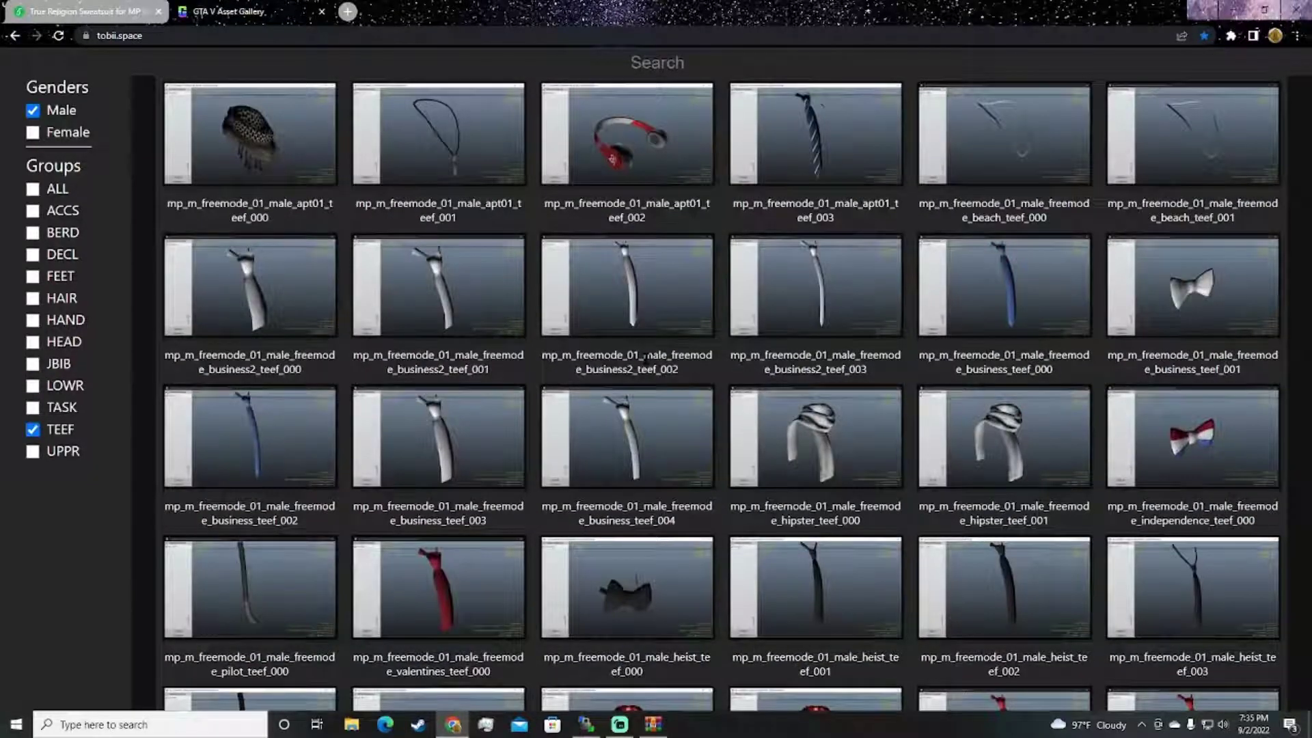
pyautogui.scroll(-8, 599, 267)
pyautogui.scroll(-8, 599, 266)
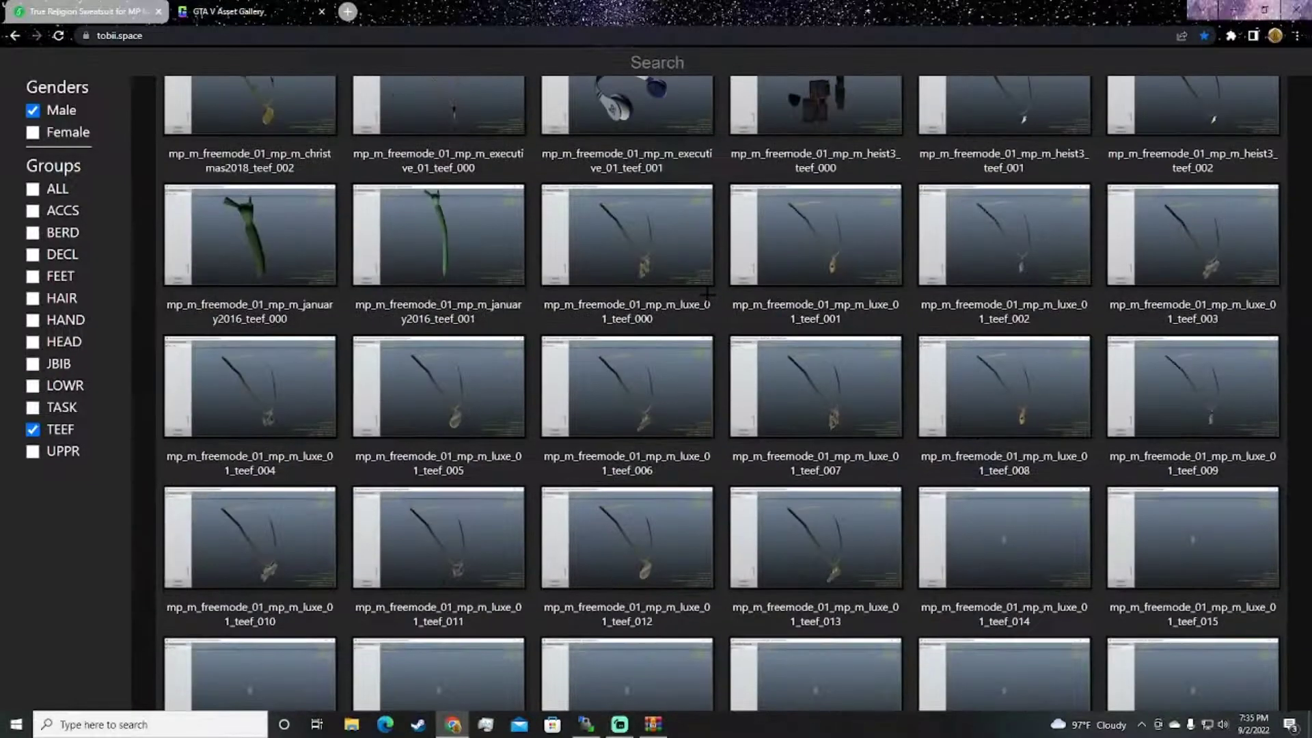
pyautogui.scroll(-5, 599, 267)
pyautogui.scroll(-11, 598, 267)
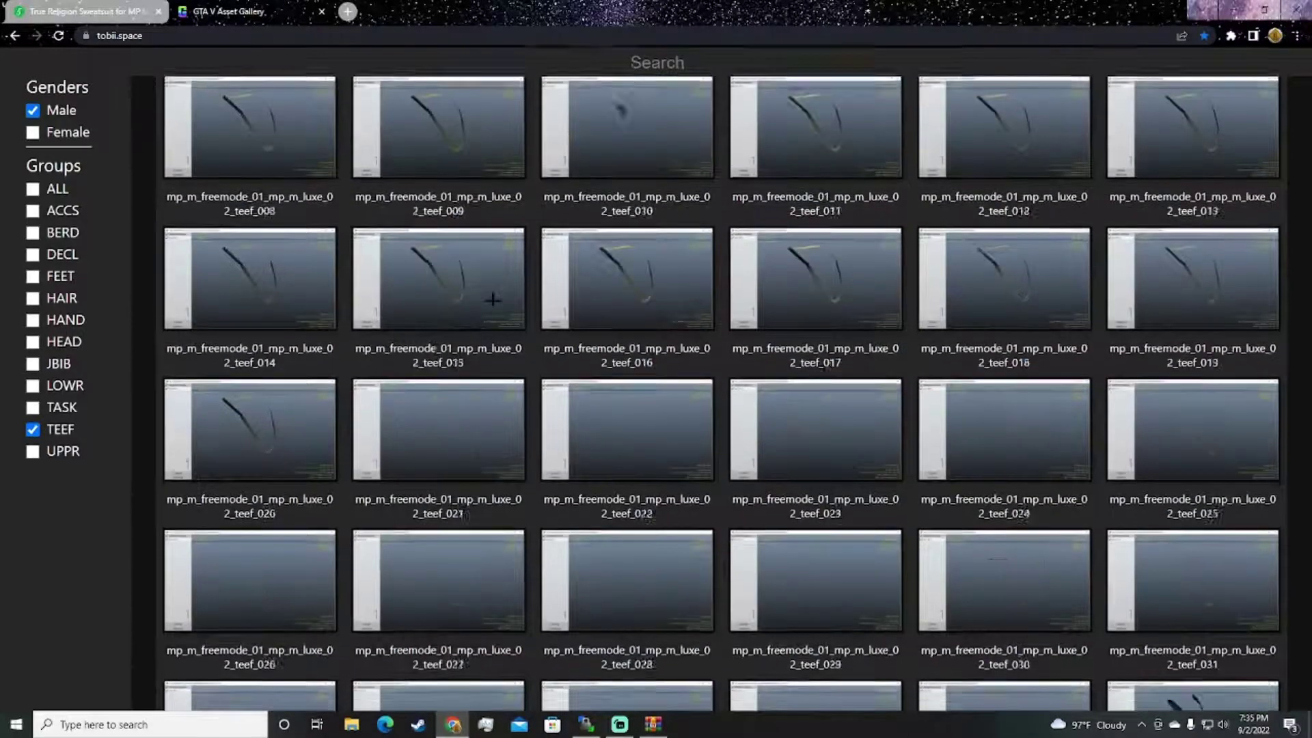
pyautogui.scroll(-8, 546, 287)
pyautogui.scroll(15, 802, 397)
pyautogui.scroll(2, 888, 341)
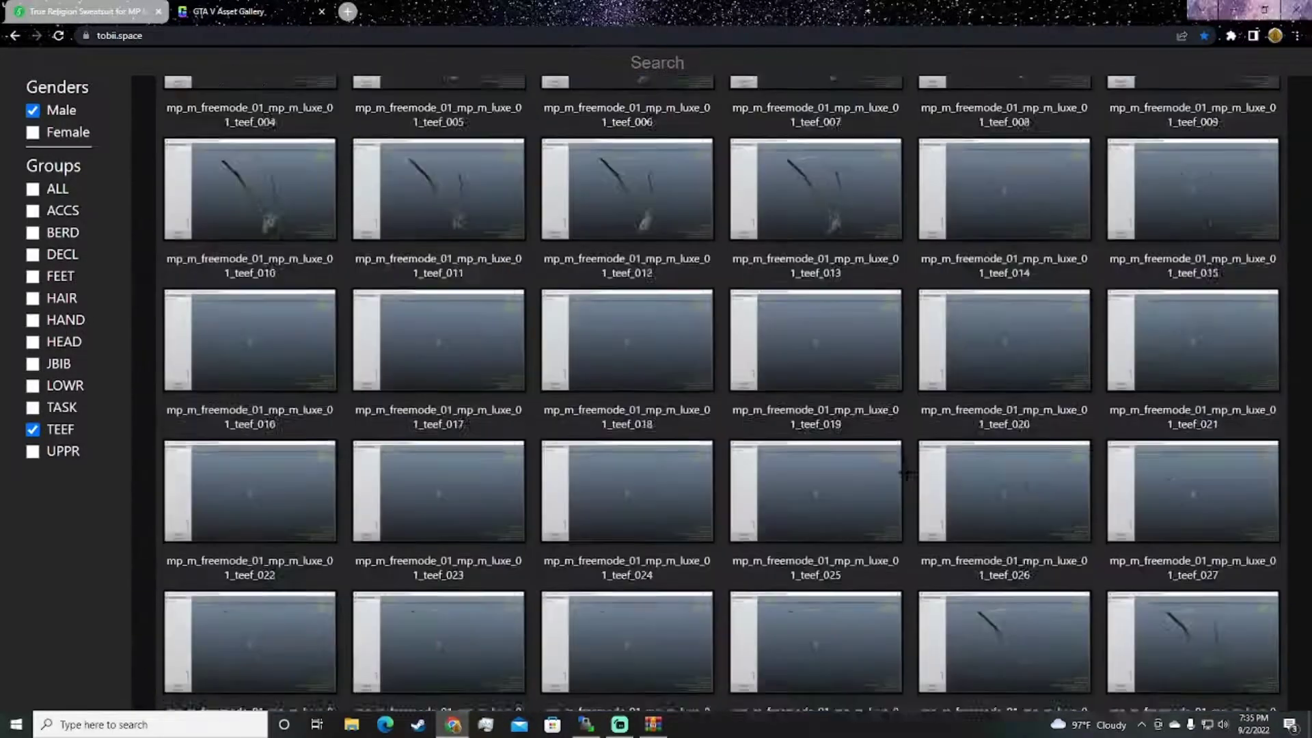
pyautogui.scroll(-20, 1024, 273)
pyautogui.scroll(10, 1024, 260)
pyautogui.scroll(10, 923, 253)
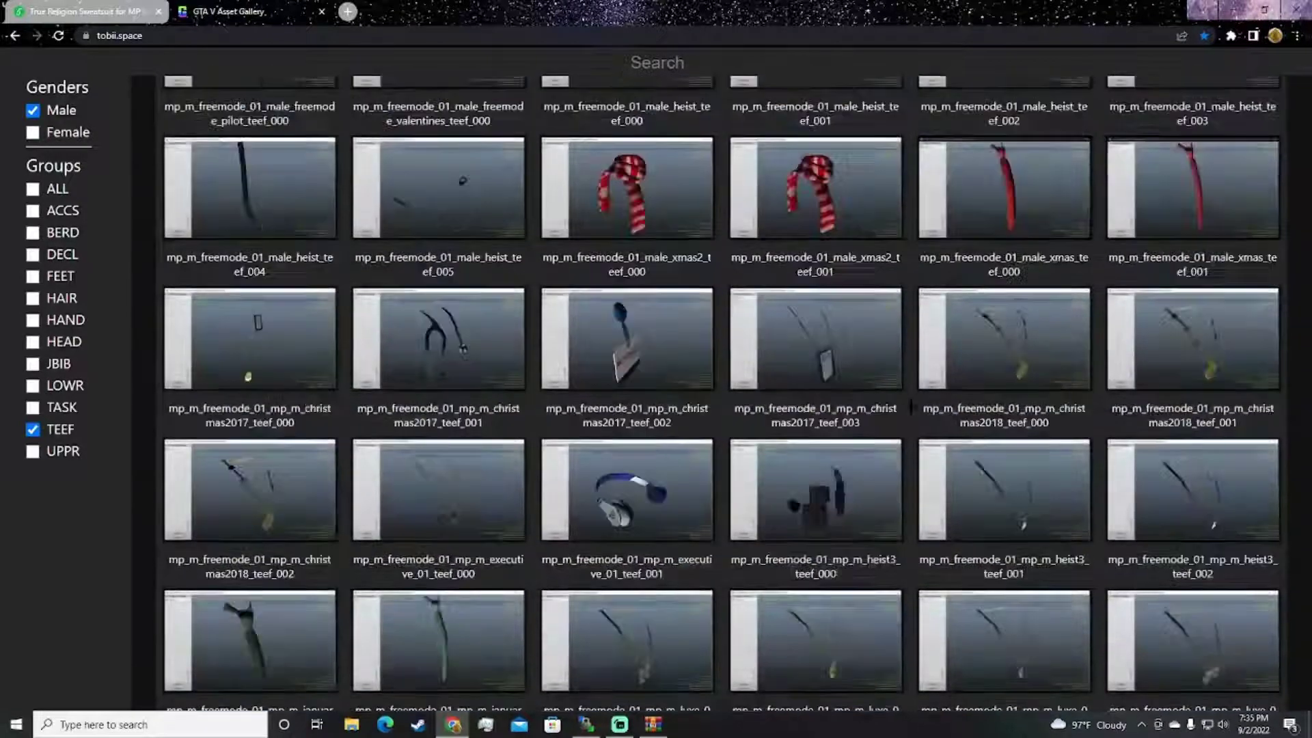
pyautogui.scroll(8, 819, 243)
pyautogui.click(33, 429)
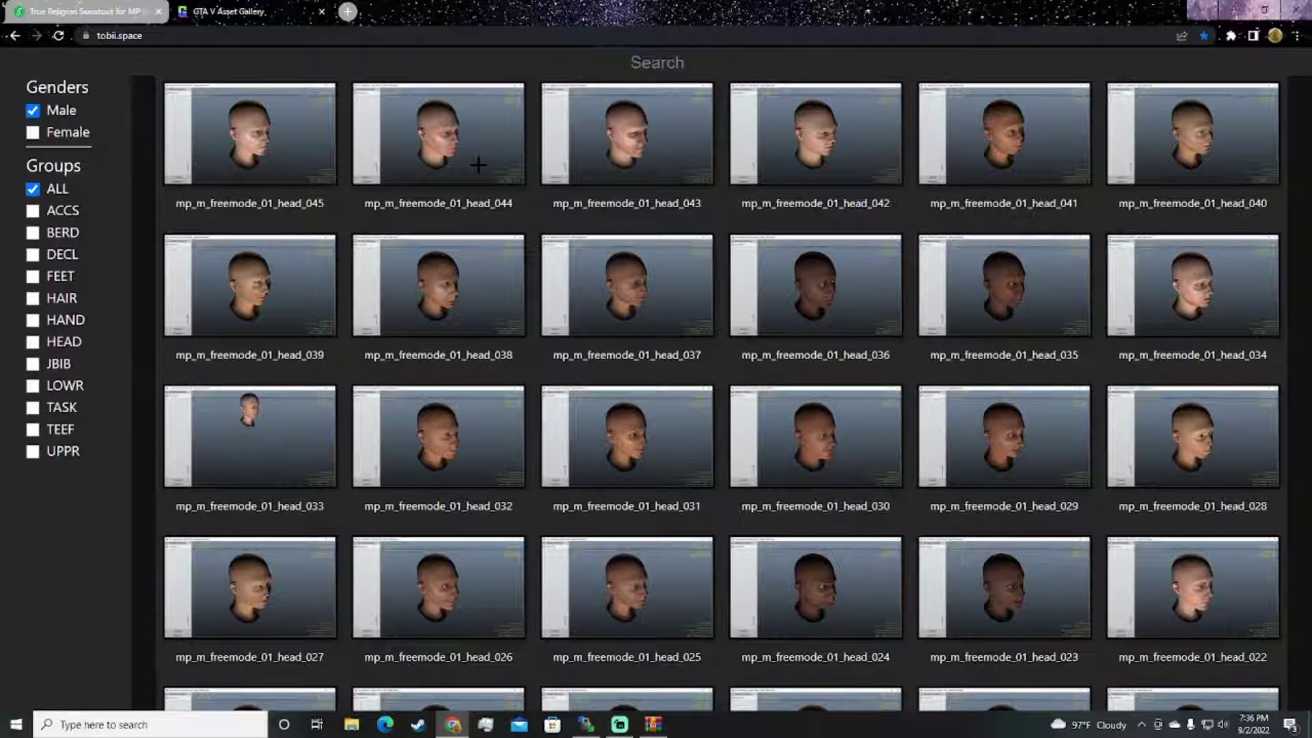
pyautogui.click(653, 724)
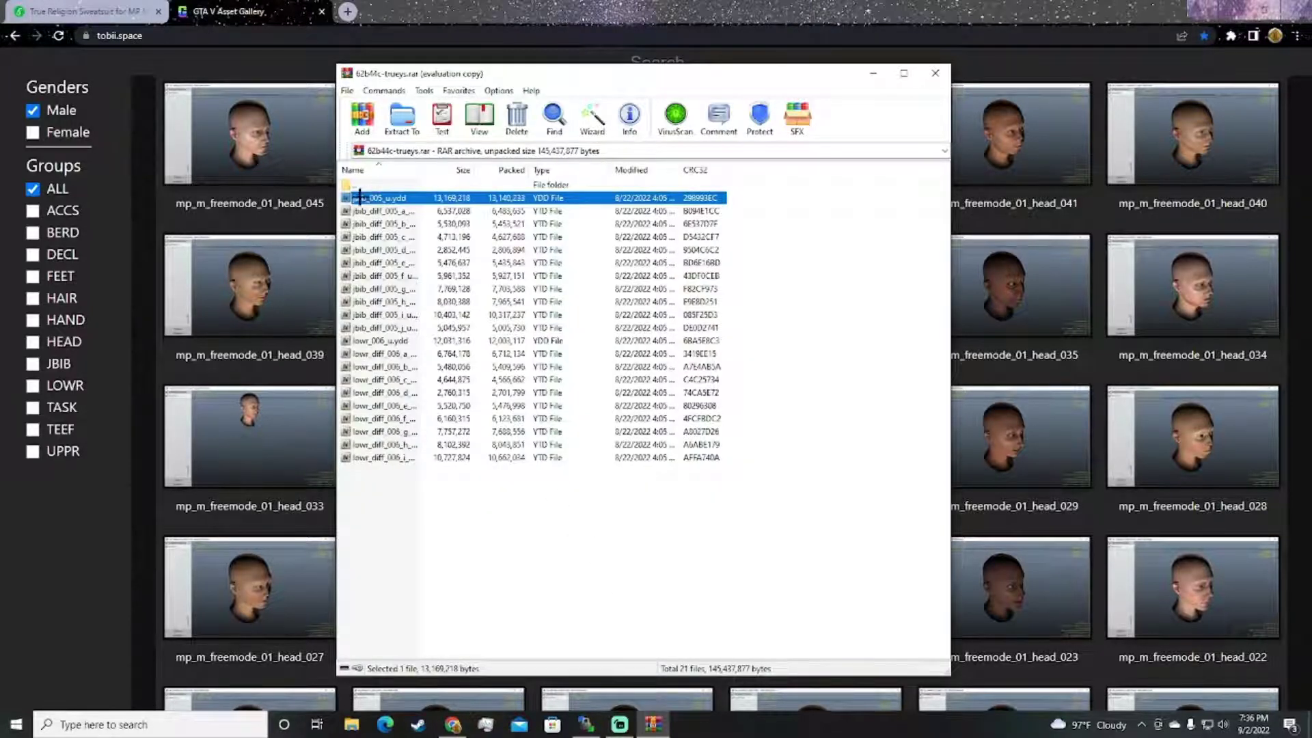
pyautogui.rightClick(414, 197)
pyautogui.click(445, 348)
pyautogui.click(564, 510)
pyautogui.click(873, 73)
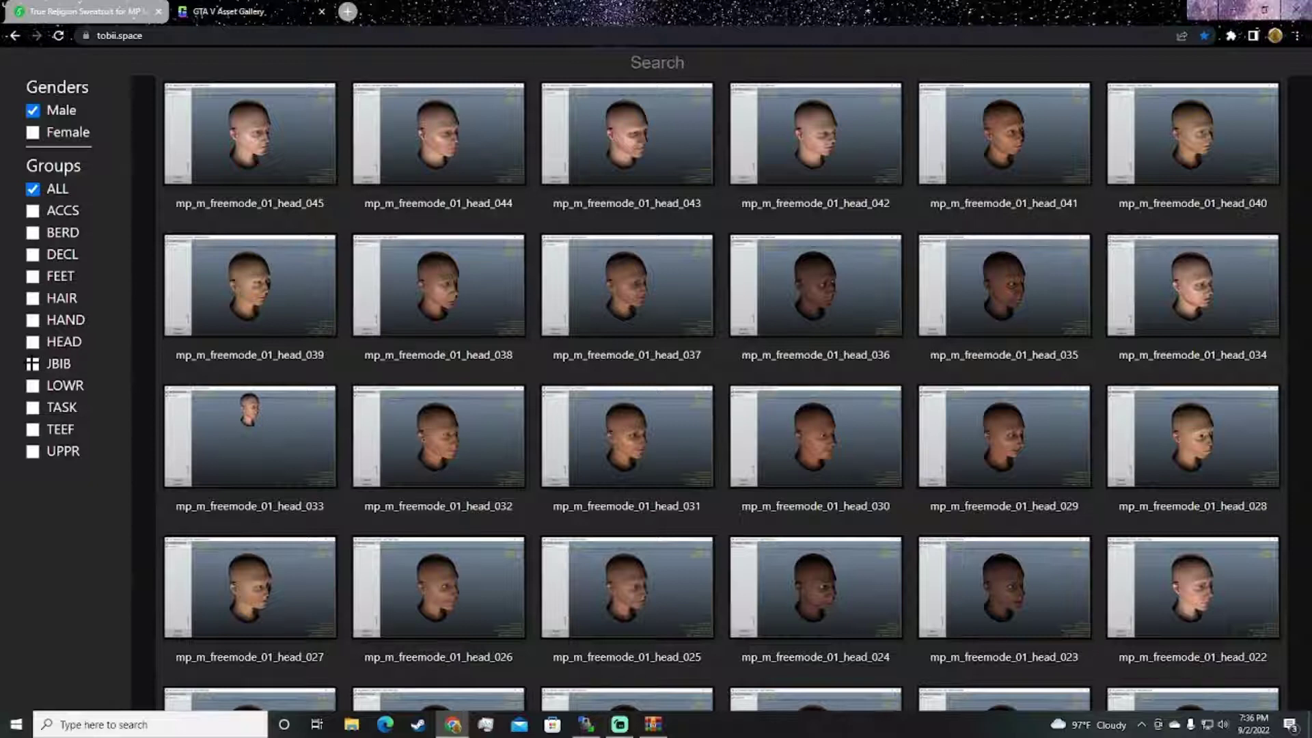
# Step: Show only JBIB items and search the gallery for 005
pyautogui.click(32, 363)
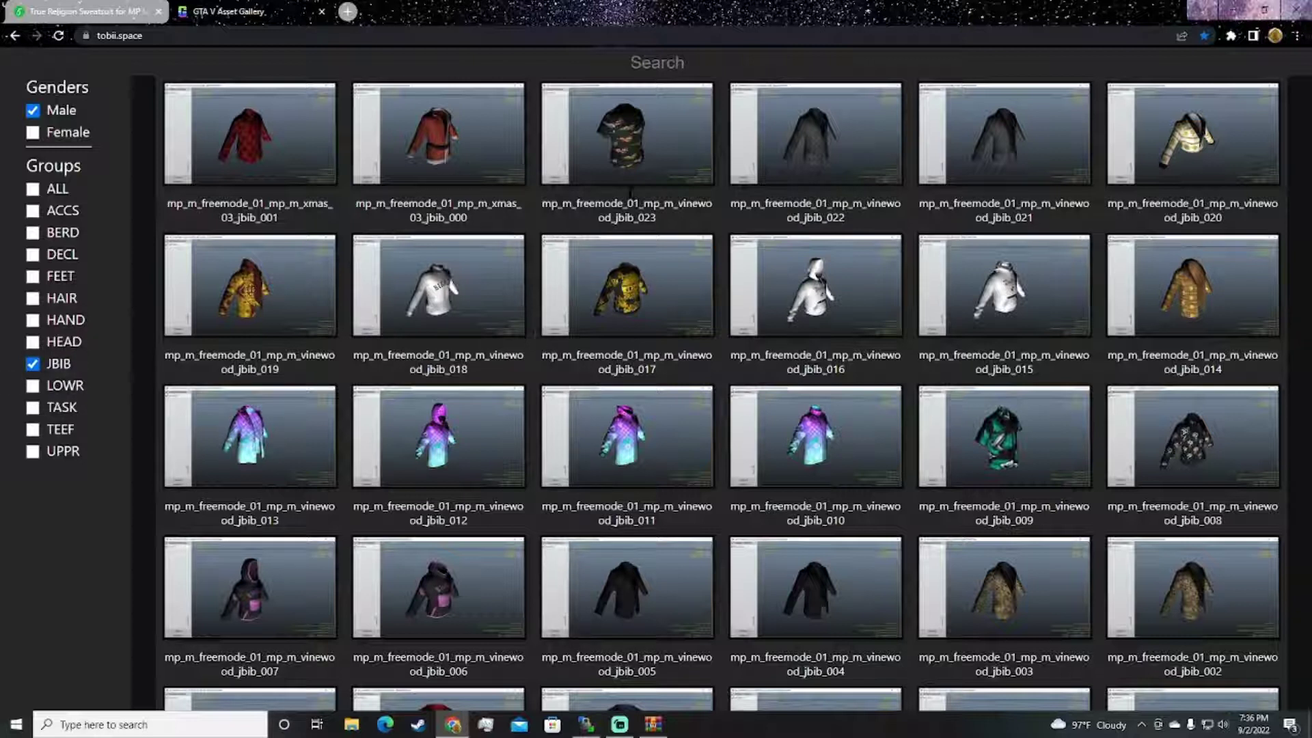
pyautogui.click(657, 62)
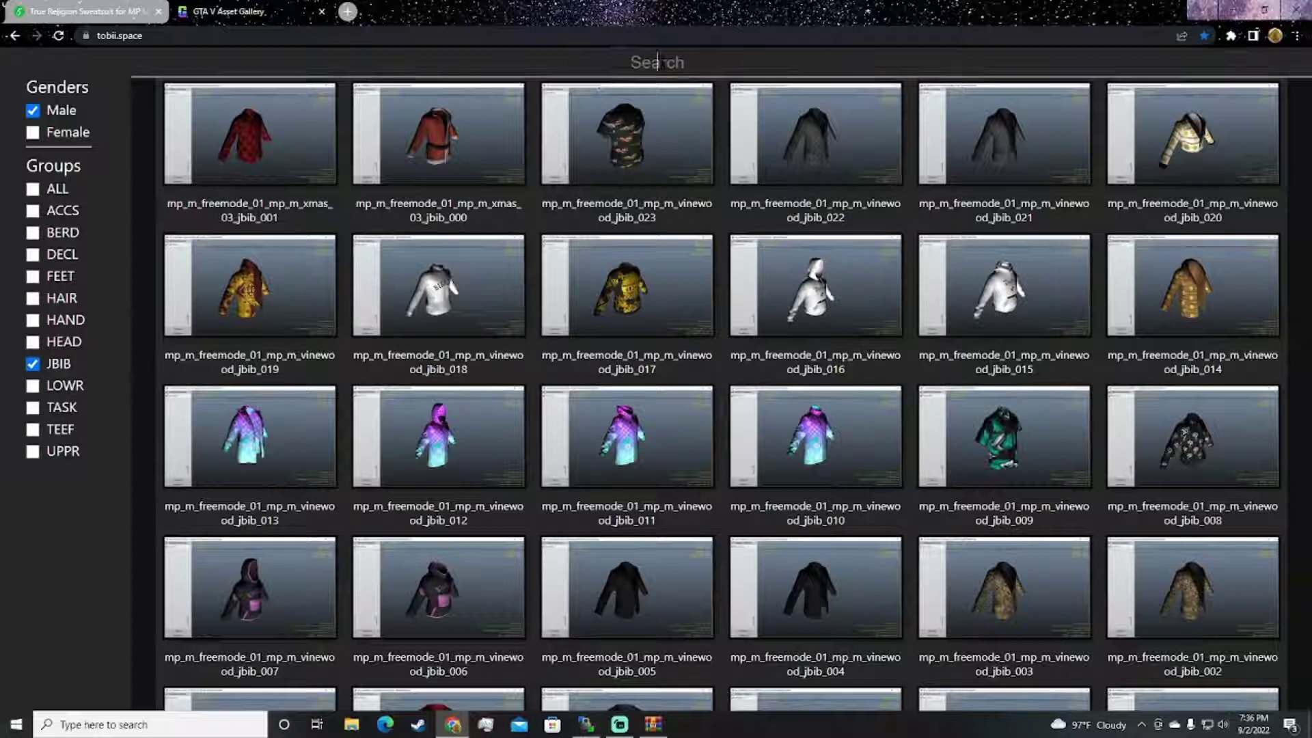
pyautogui.click(653, 724)
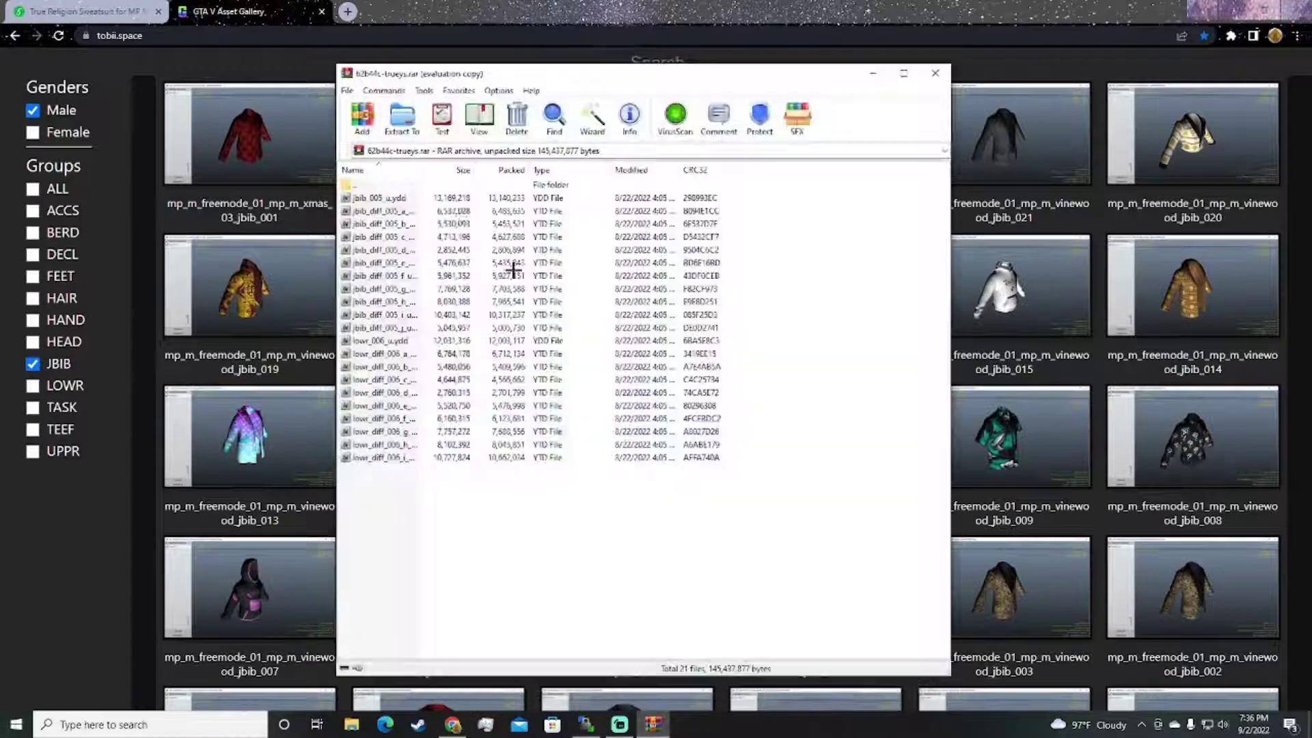
pyautogui.click(872, 73)
pyautogui.write('005')
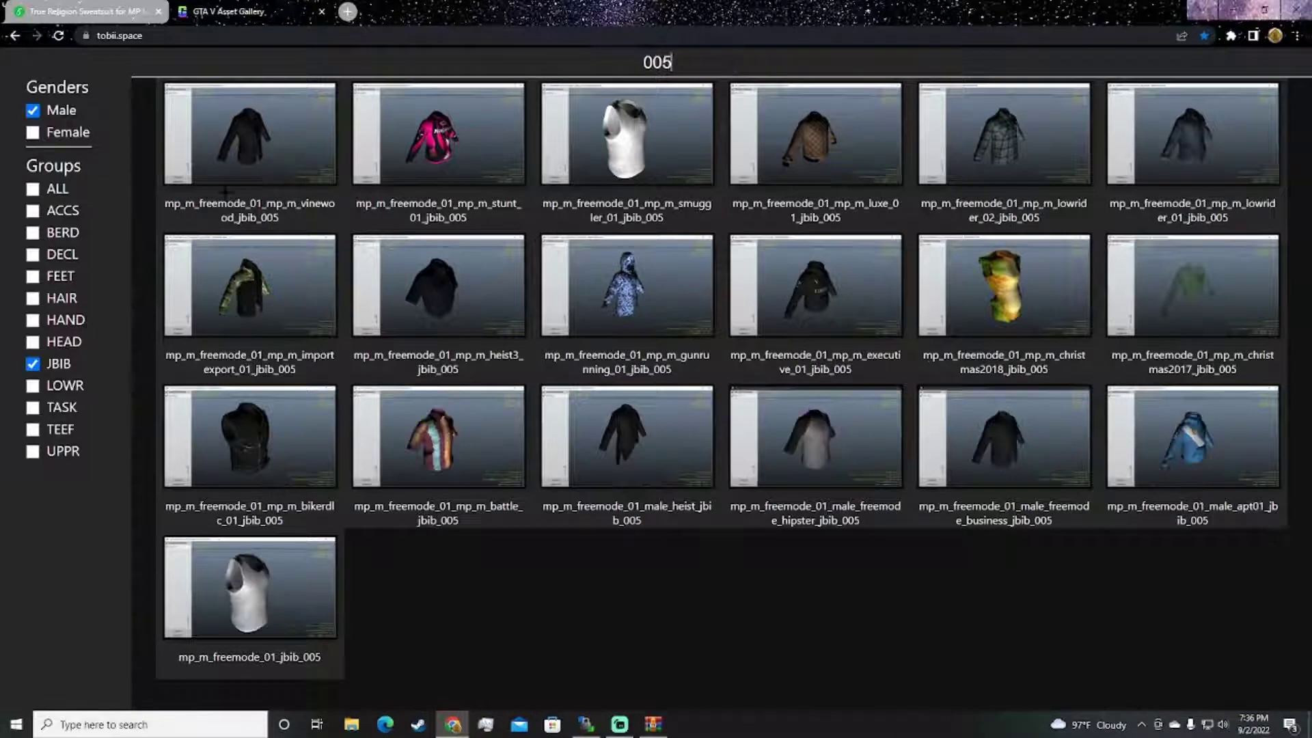
# Step: Highlight the mp_m_freemode_01_mp_m_christmas2018_jbib_005 hoodie model caption
pyautogui.moveTo(211, 203)
pyautogui.mouseDown()
pyautogui.moveTo(301, 205)
pyautogui.moveTo(629, 443)
pyautogui.mouseUp()
pyautogui.click(500, 603)
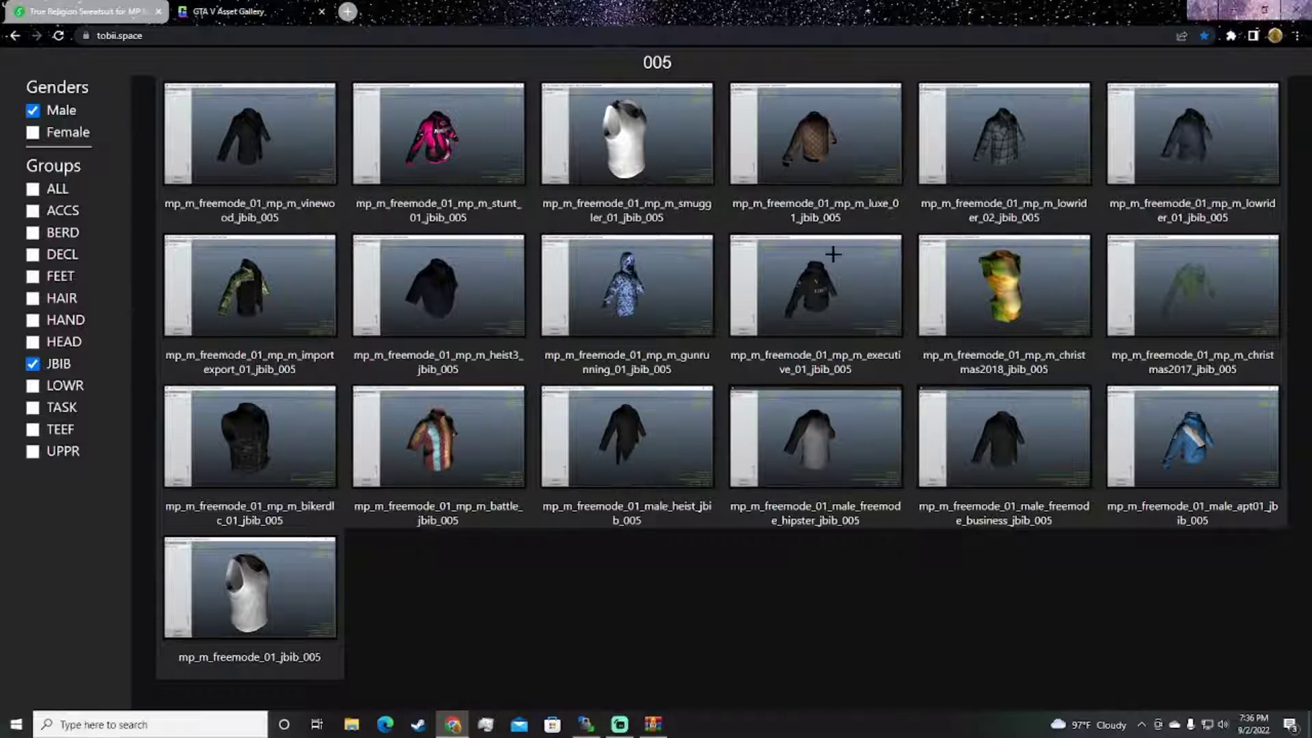
pyautogui.moveTo(927, 355); pyautogui.dragTo(1001, 369)
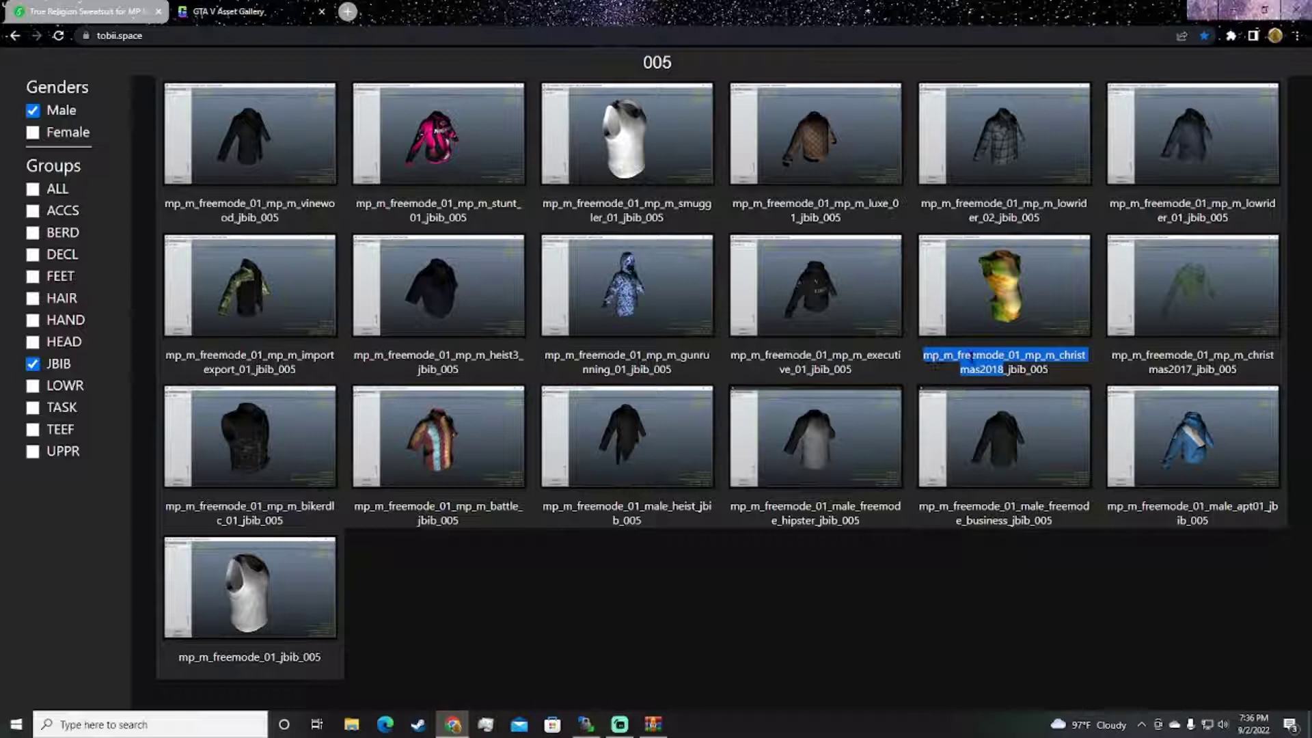
pyautogui.click(983, 362)
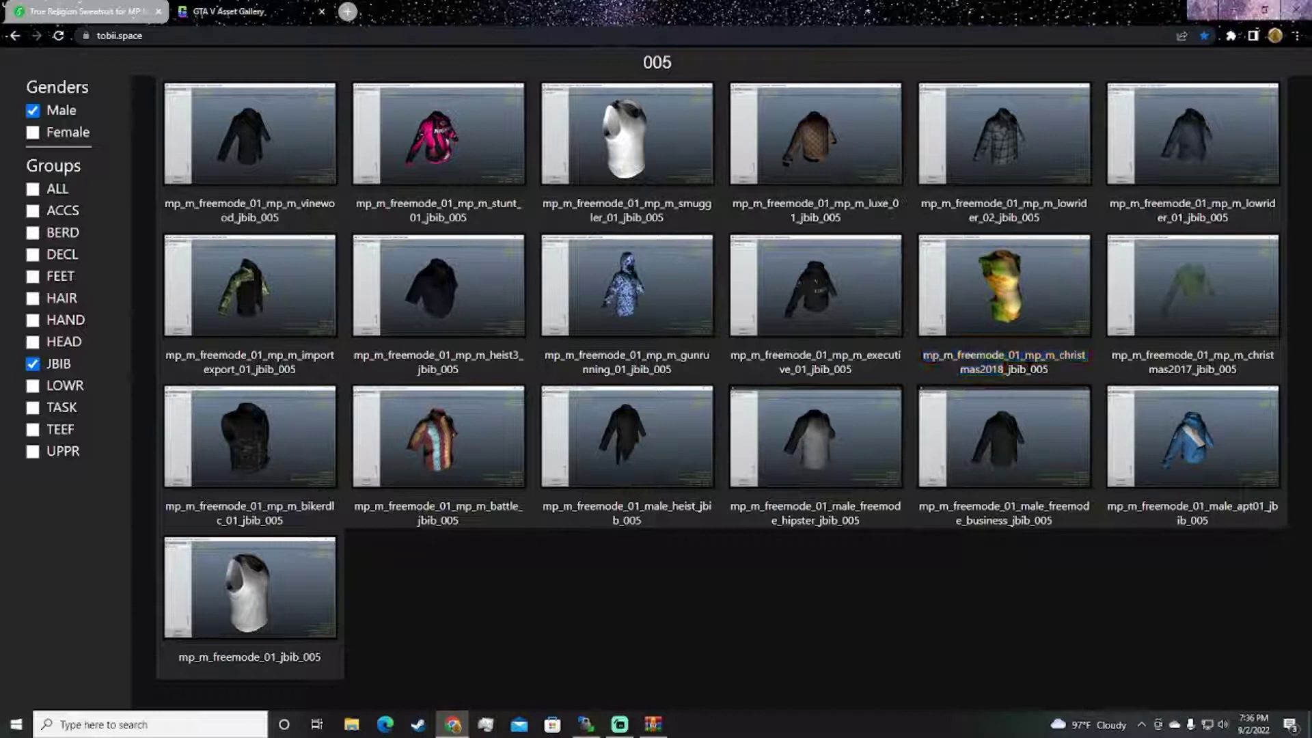
# Step: Minimise the browser and bring up the hoodie WinRAR archive window
pyautogui.click(1233, 10)
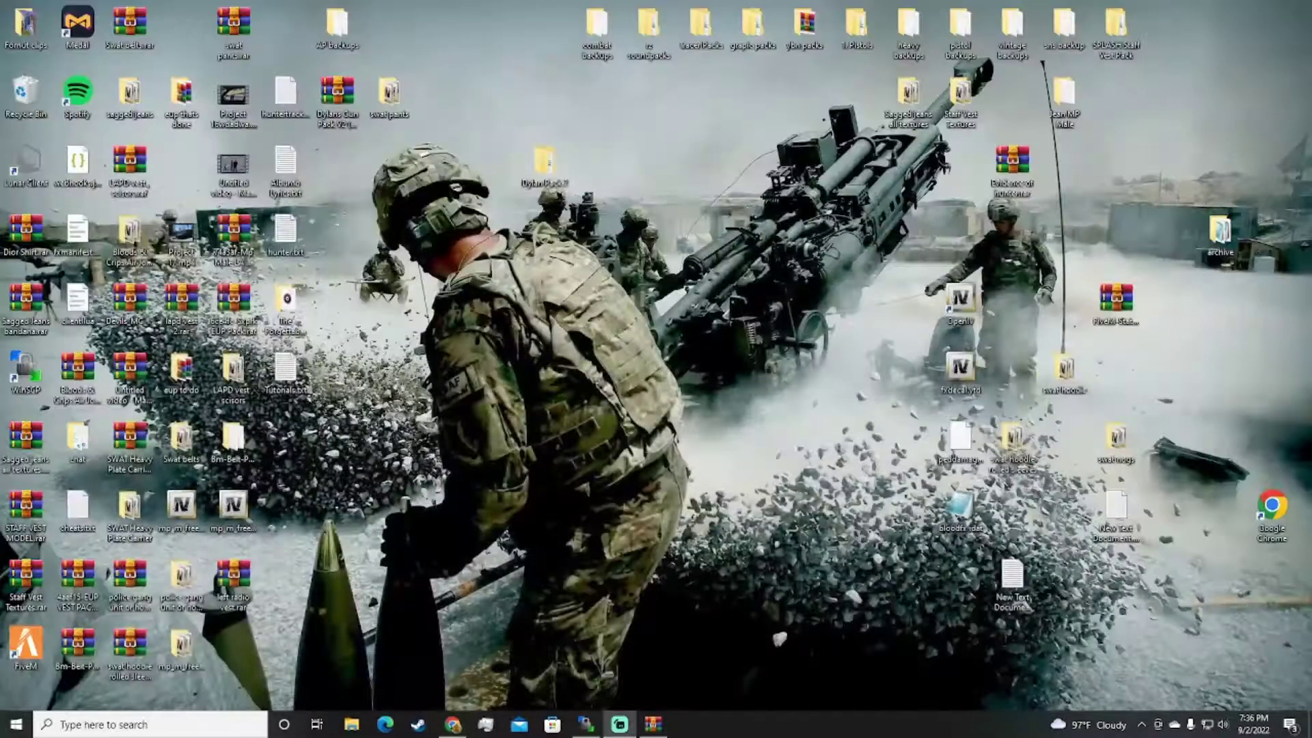
pyautogui.click(452, 724)
pyautogui.click(652, 724)
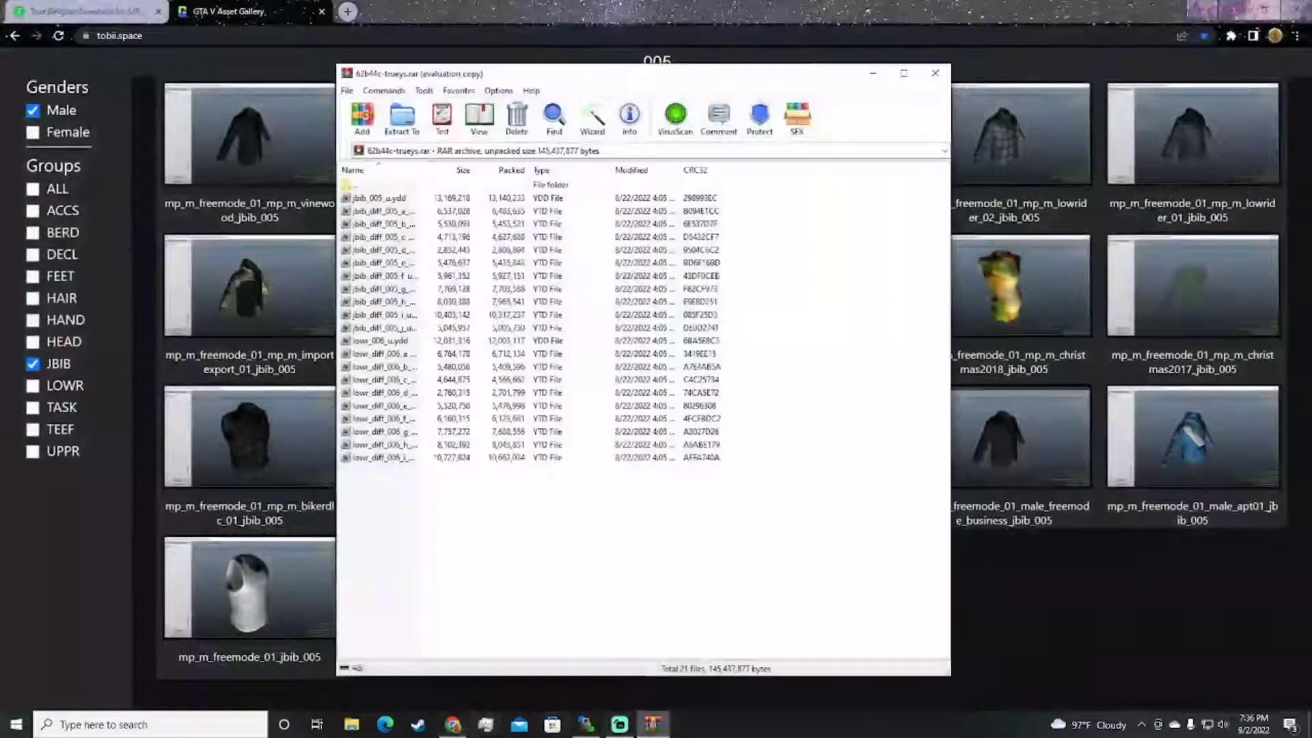
# Step: Rename jbib_005_u.ydd with the mp_m_freemode_01_mp_m_christmas2018^ prefix
pyautogui.rightClick(380, 197)
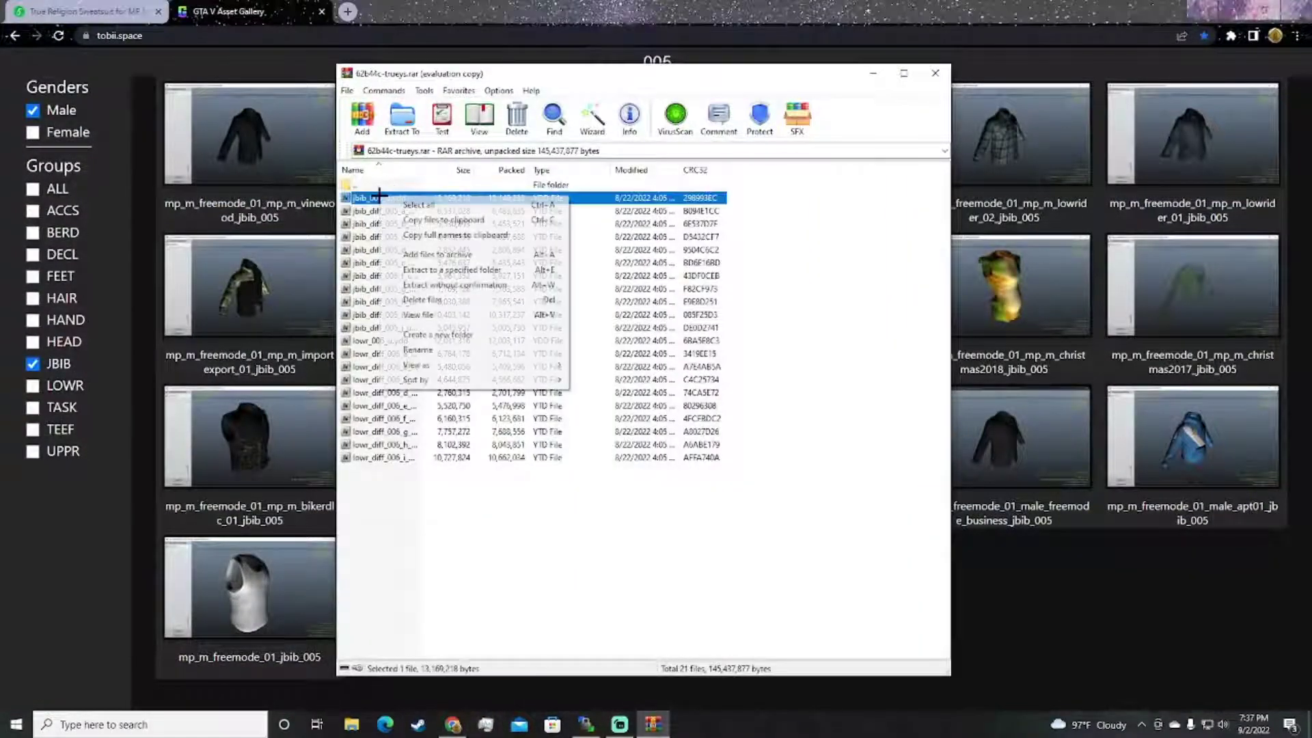
pyautogui.click(418, 350)
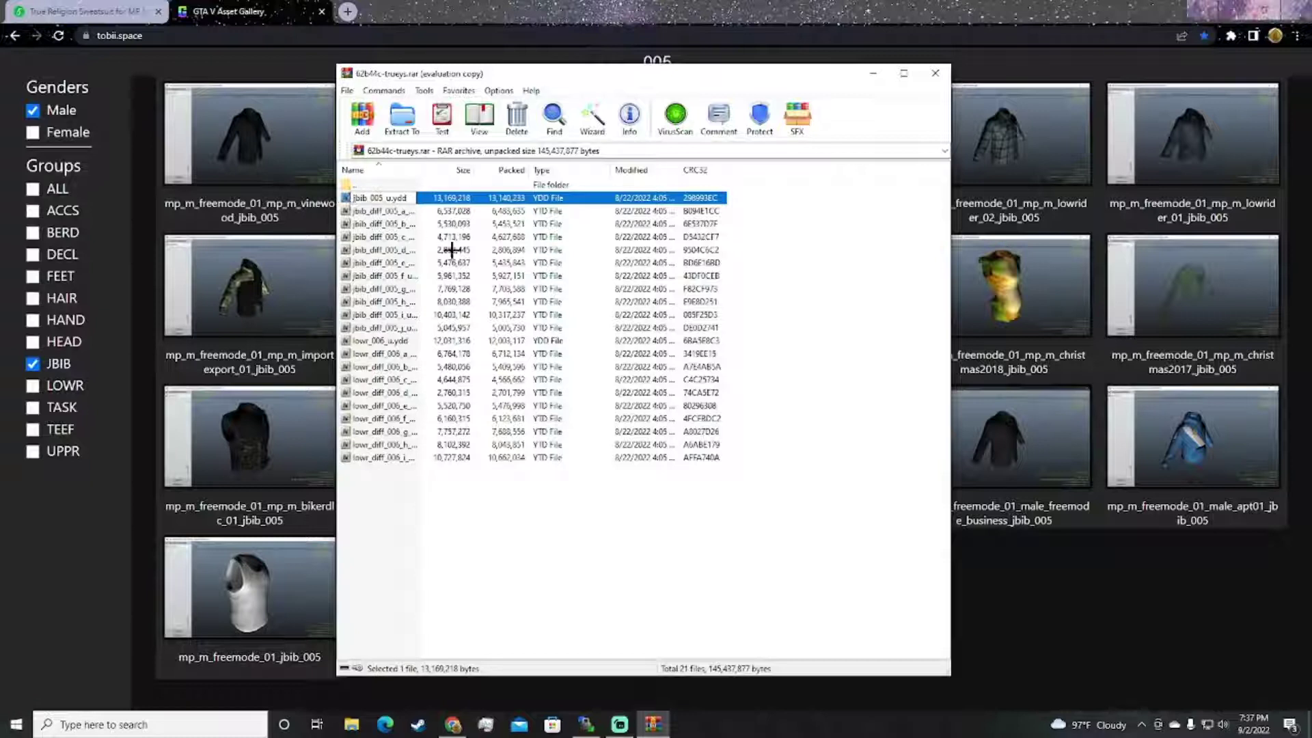
pyautogui.press('F2')
pyautogui.write('mp_m_freemode_01_mp_m_christmas2018_')
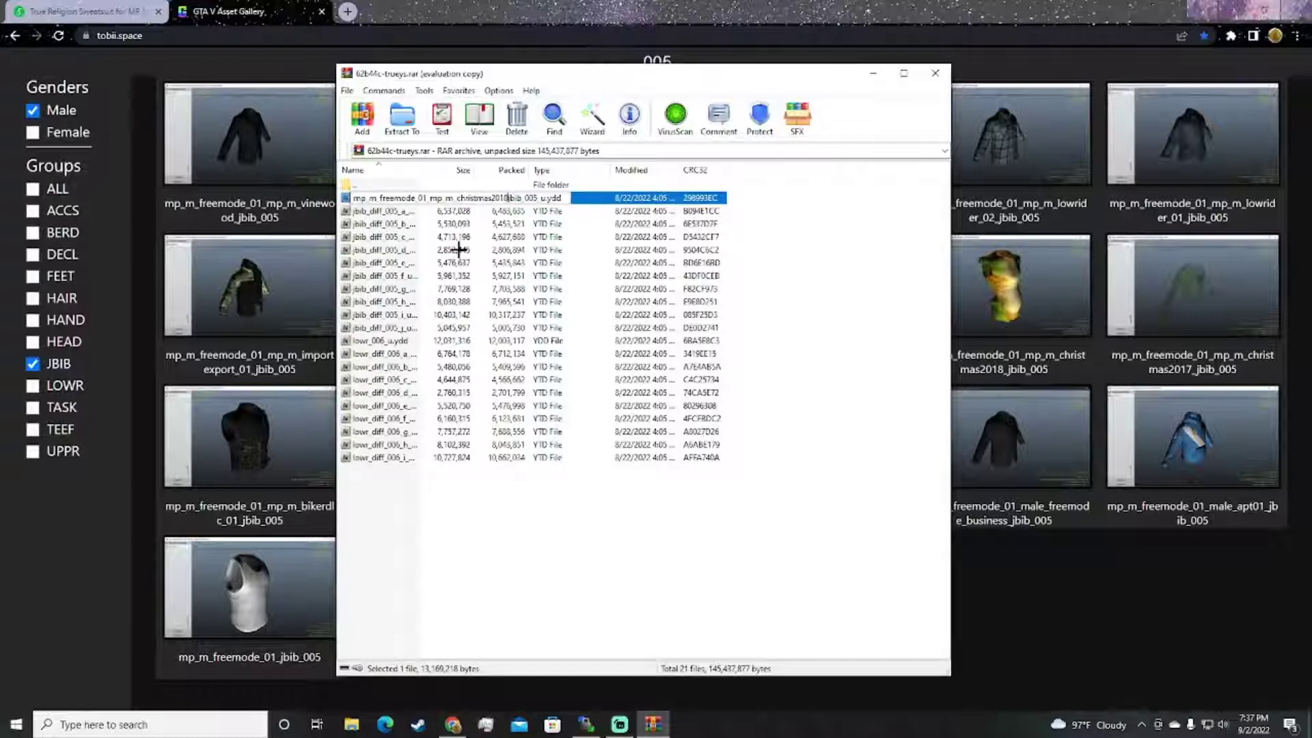
pyautogui.write('"')
pyautogui.moveTo(843, 342); pyautogui.dragTo(863, 289)
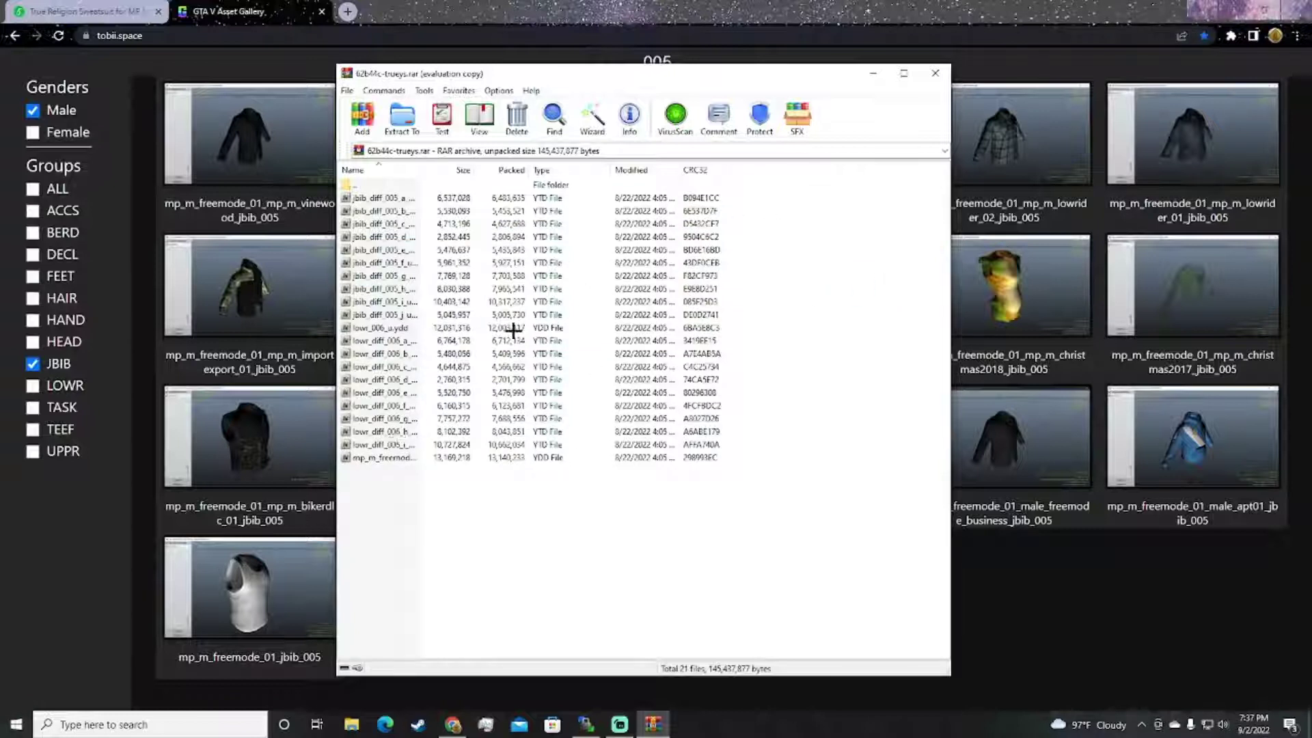
pyautogui.click(403, 445)
pyautogui.click(383, 197)
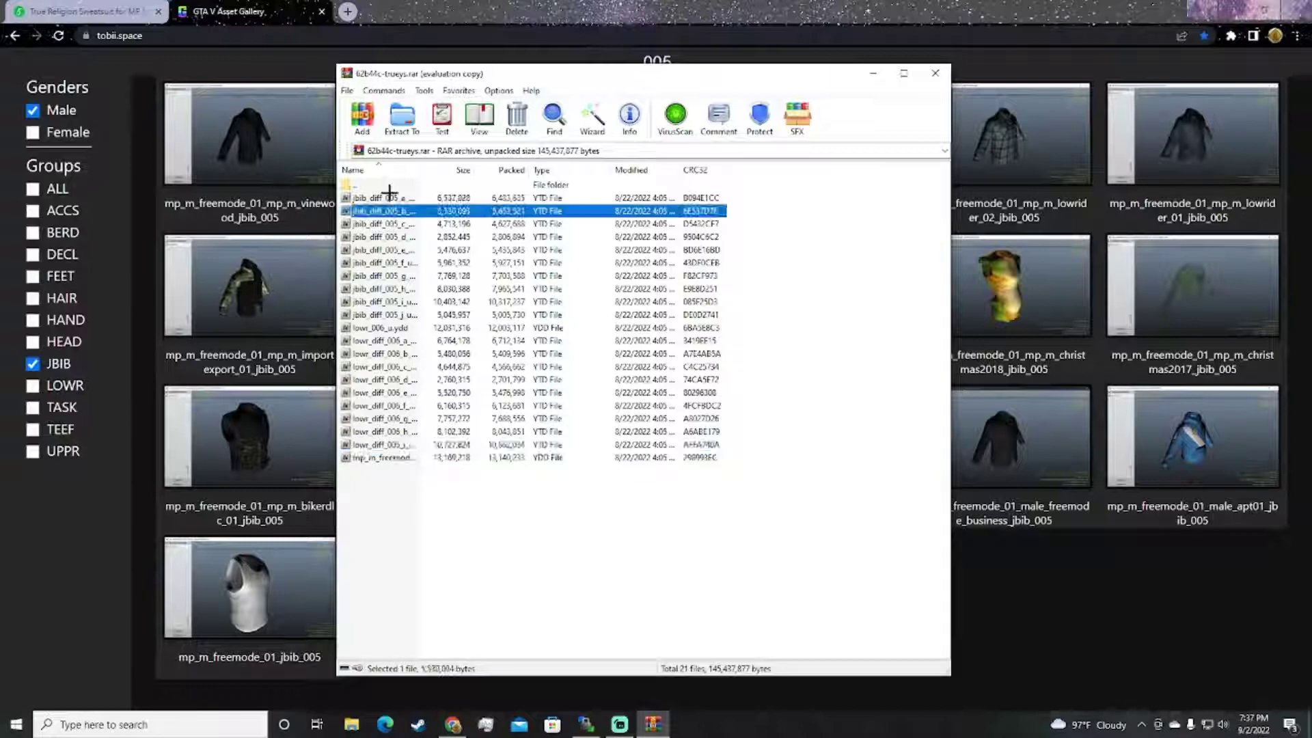
# Step: Open the renamed hoodie .ydd from Tutorial Pack to preview it in OpenIV
pyautogui.rightClick(393, 198)
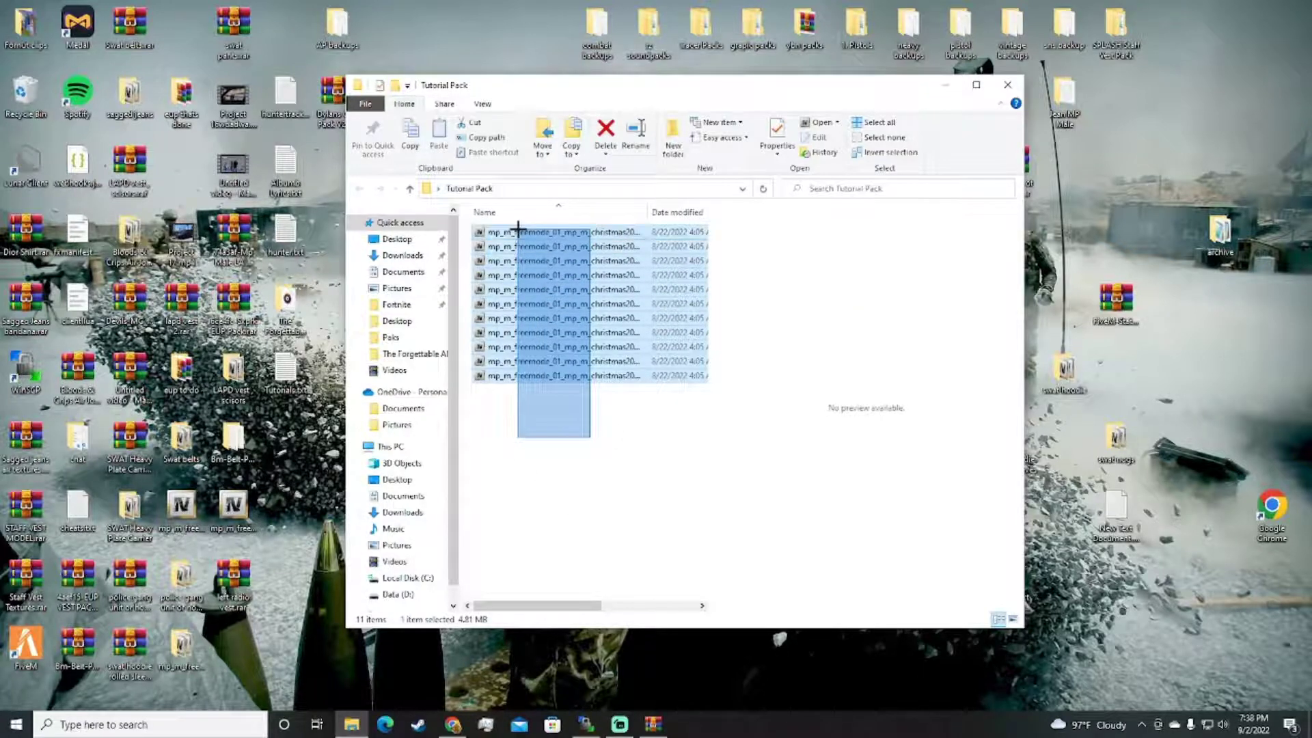
pyautogui.moveTo(573, 420); pyautogui.dragTo(523, 227)
pyautogui.click(599, 233)
pyautogui.doubleClick(599, 233)
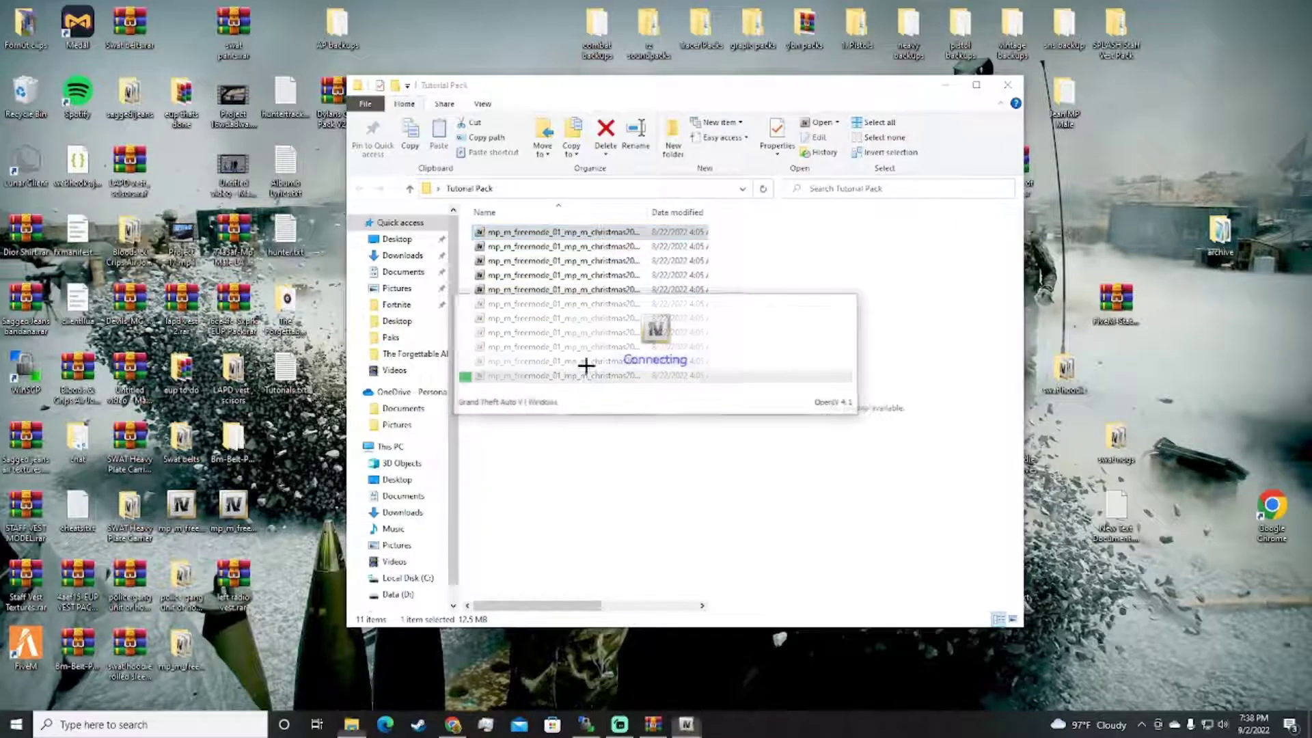
pyautogui.click(975, 85)
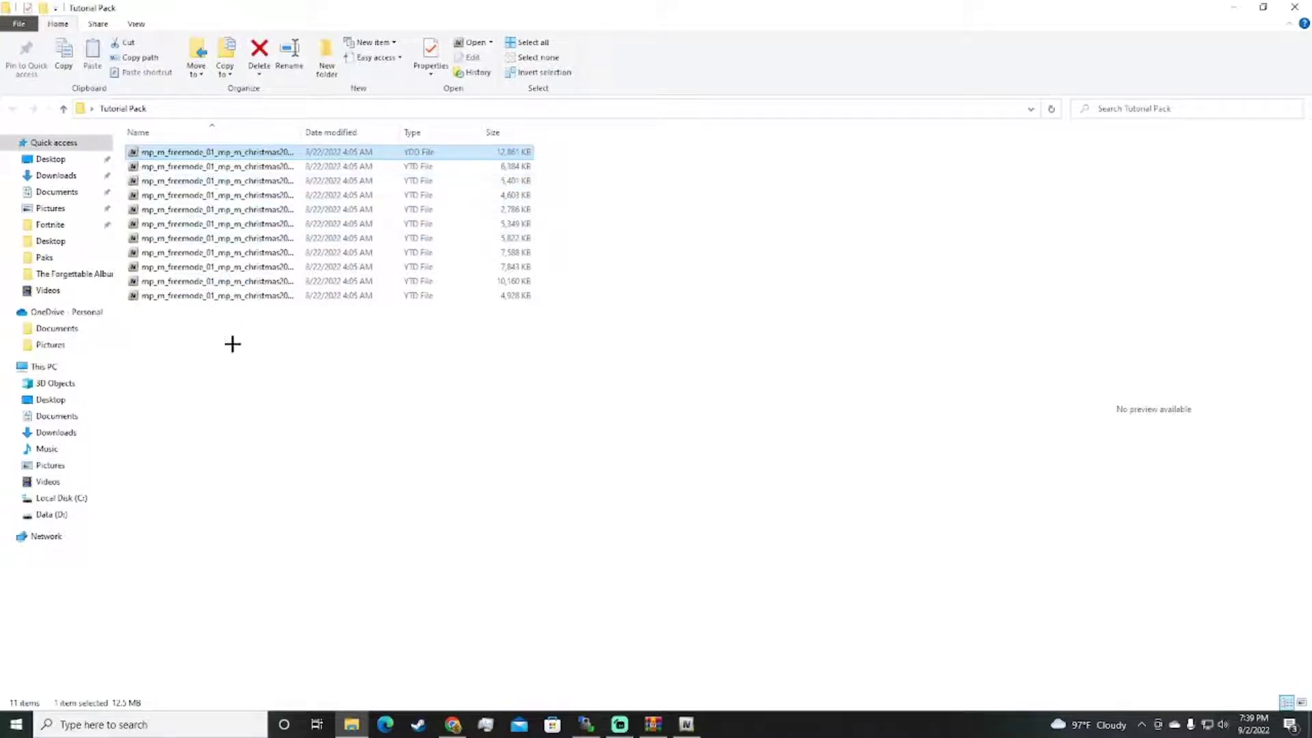
# Step: Check the first file's name, close the OpenIV preview, and restore the asset gallery
pyautogui.rightClick(213, 152)
pyautogui.click(261, 455)
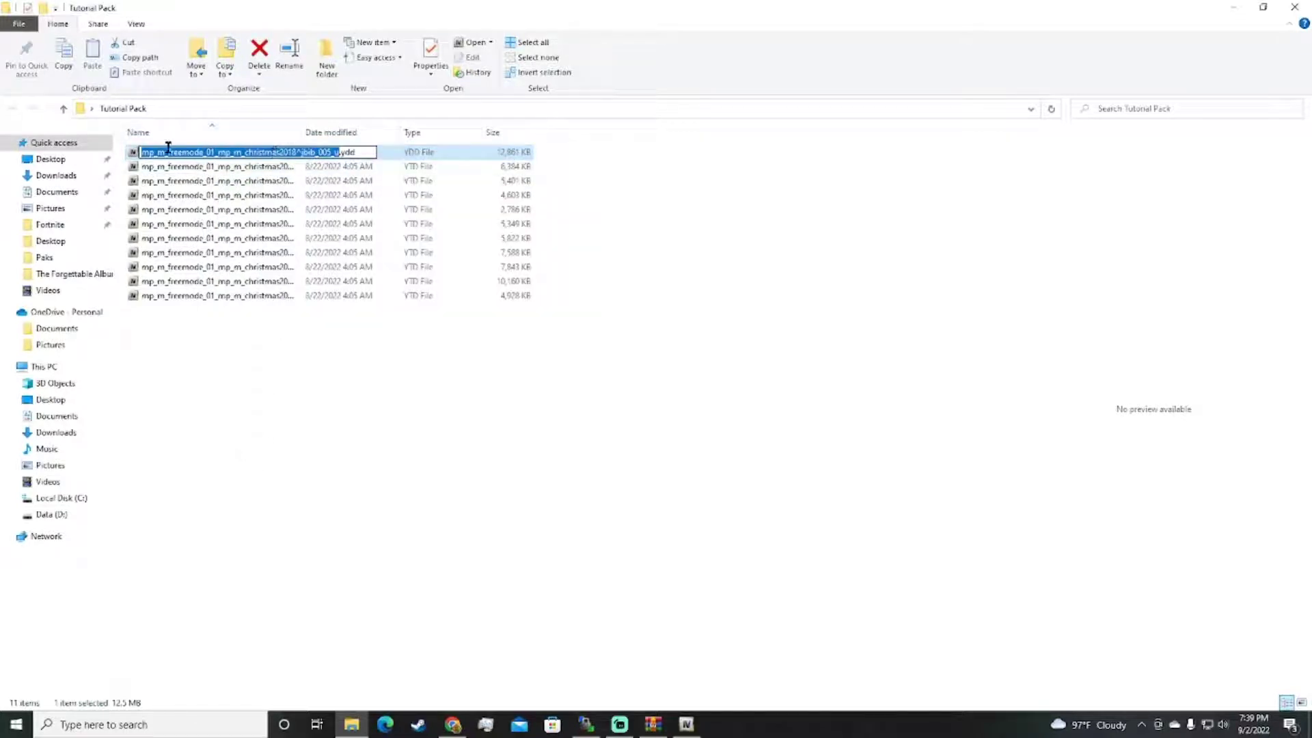
pyautogui.click(1233, 7)
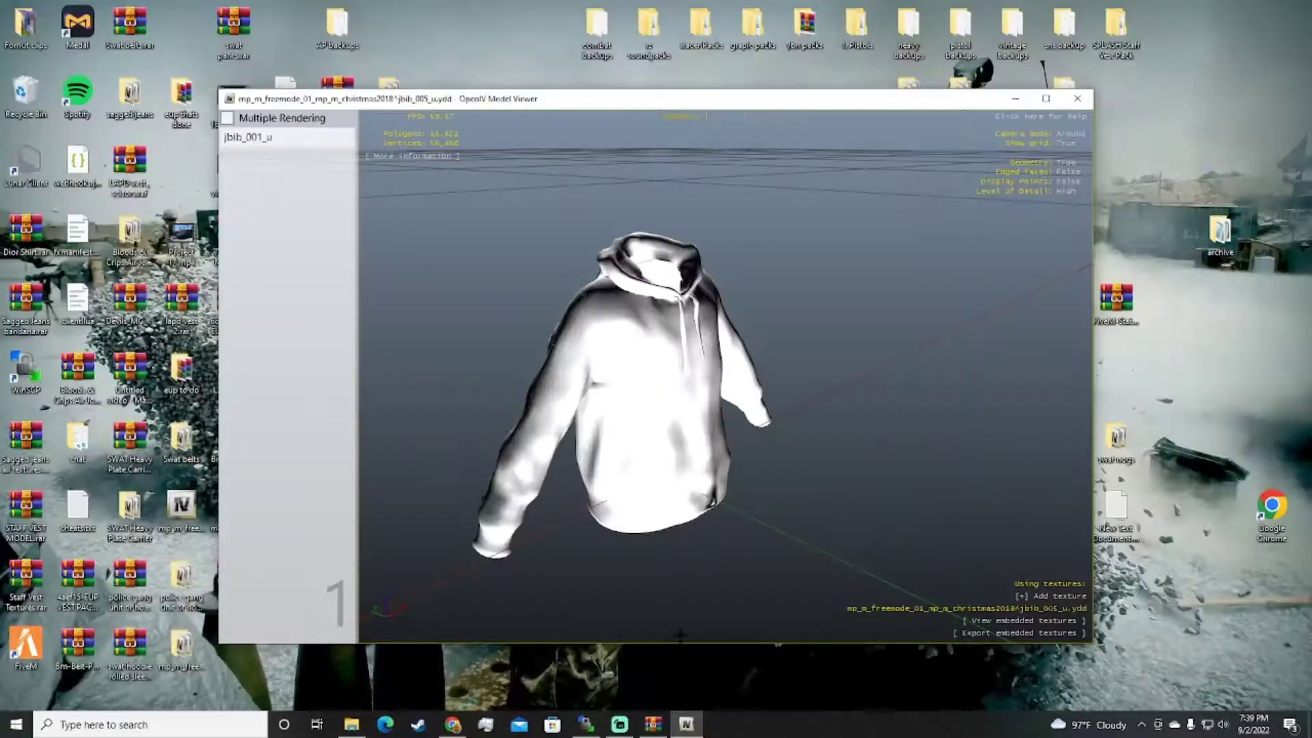
pyautogui.click(1077, 98)
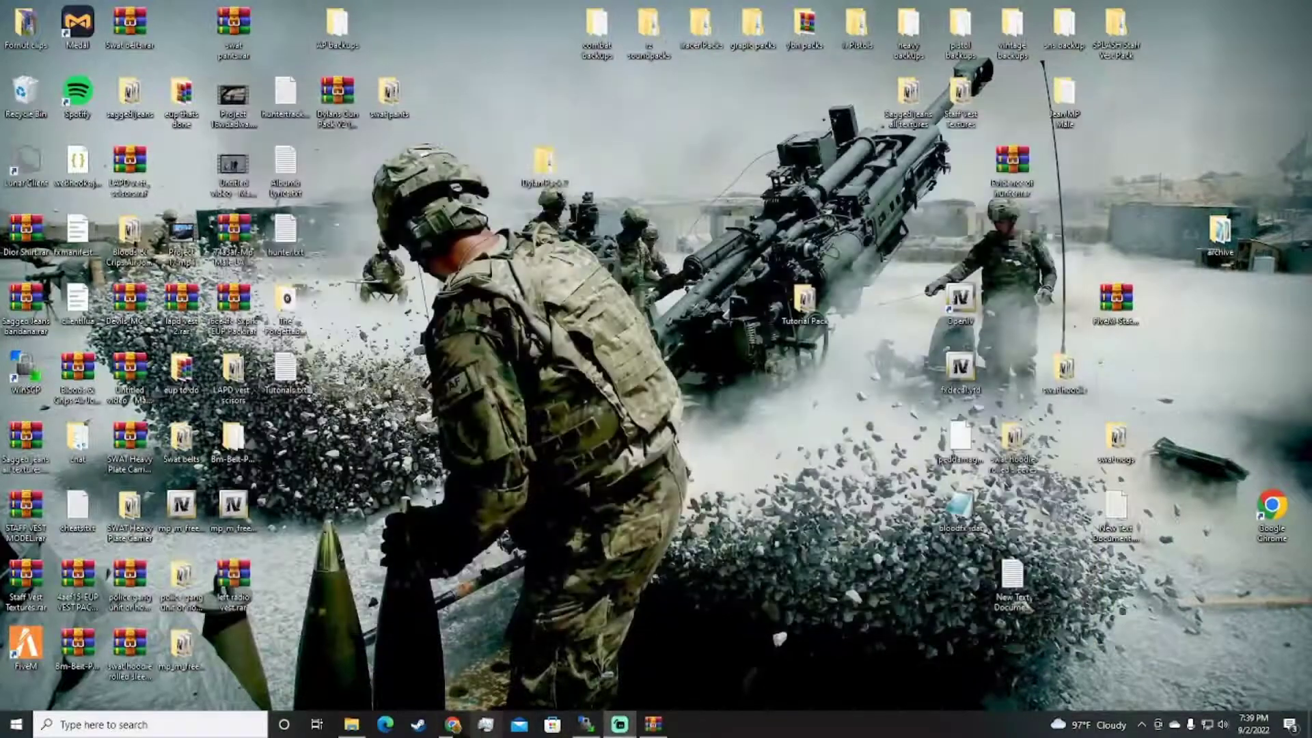
pyautogui.click(453, 724)
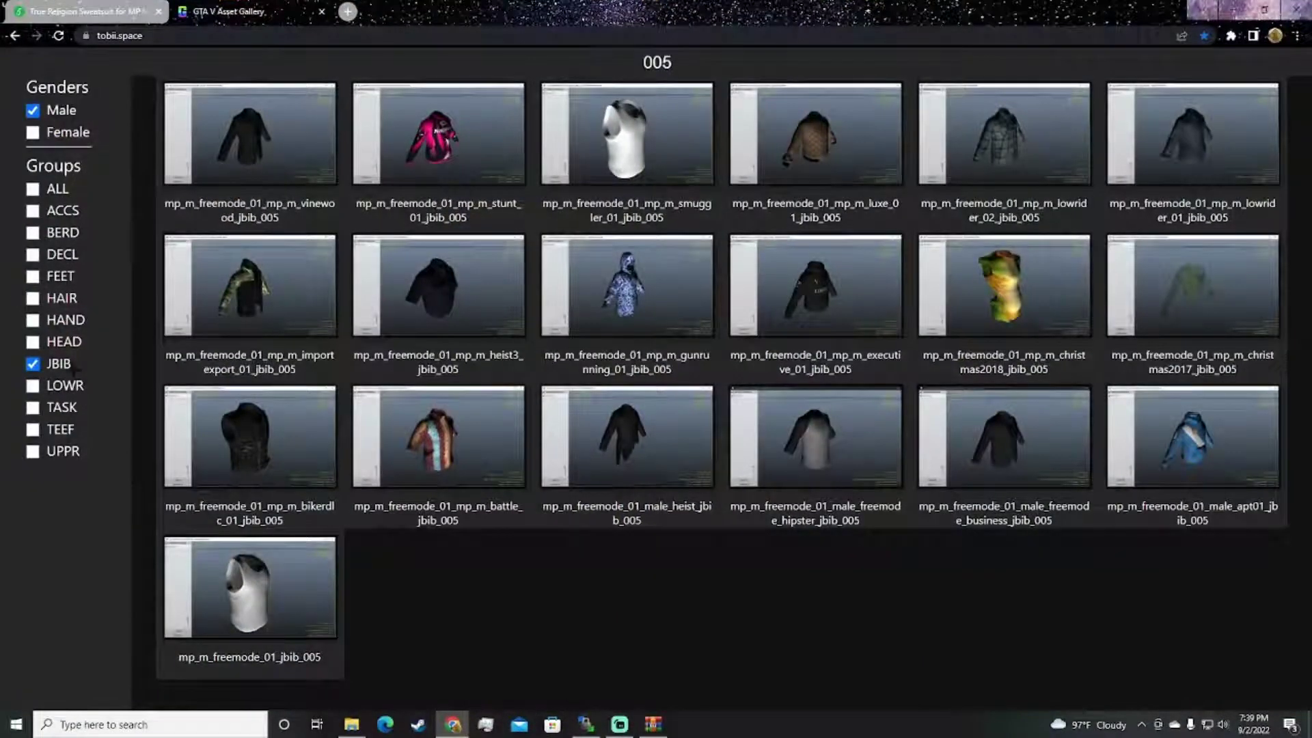
# Step: Swap the JBIB filter for ACCS and select mp_m_freemode_01 in an accs_005 caption
pyautogui.click(33, 363)
pyautogui.click(32, 210)
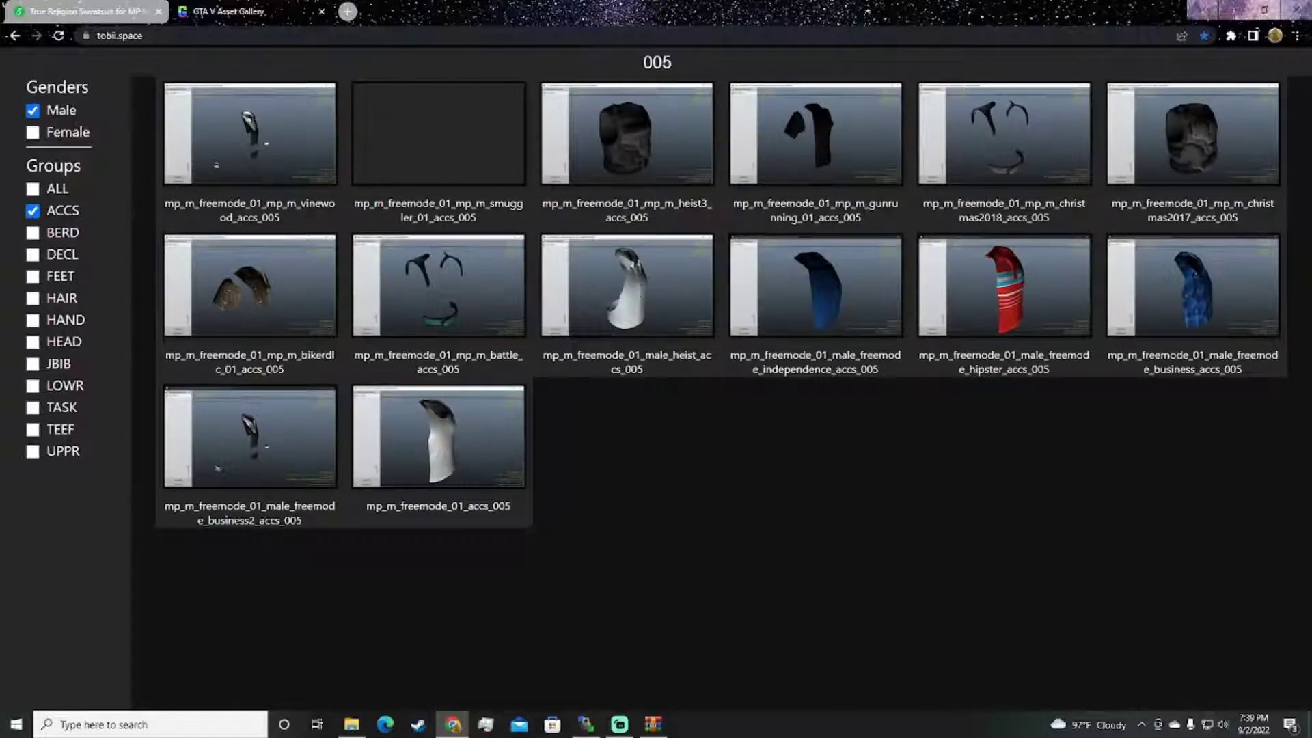
pyautogui.moveTo(364, 505)
pyautogui.mouseDown()
pyautogui.moveTo(529, 505)
pyautogui.moveTo(392, 514)
pyautogui.mouseUp()
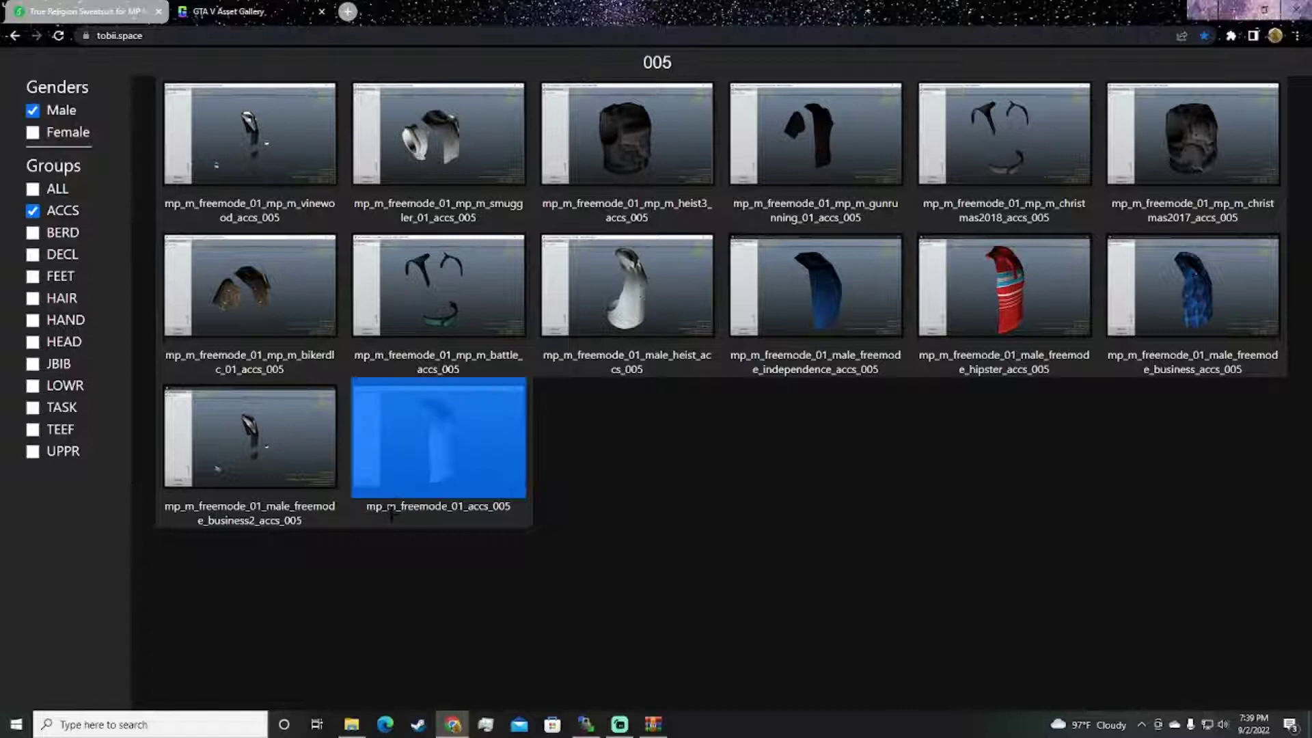
pyautogui.click(369, 507)
pyautogui.moveTo(376, 507); pyautogui.dragTo(518, 504)
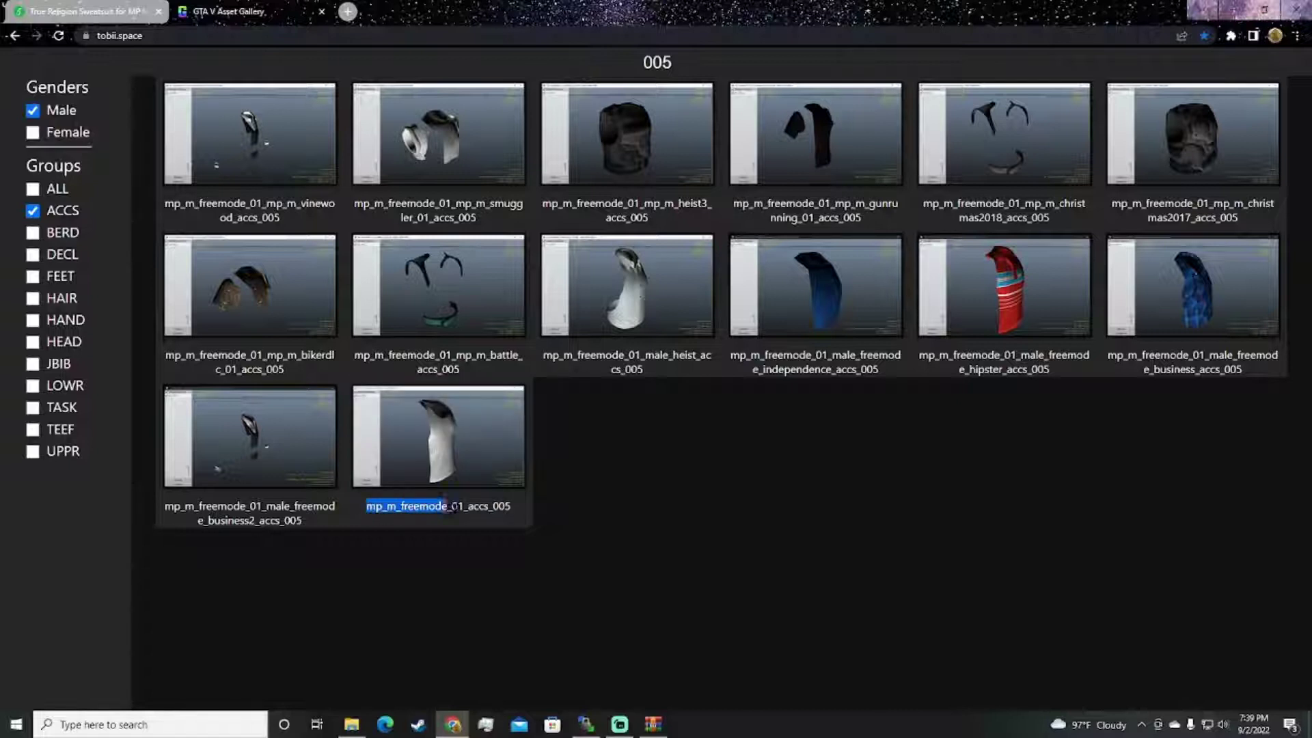
pyautogui.click(467, 515)
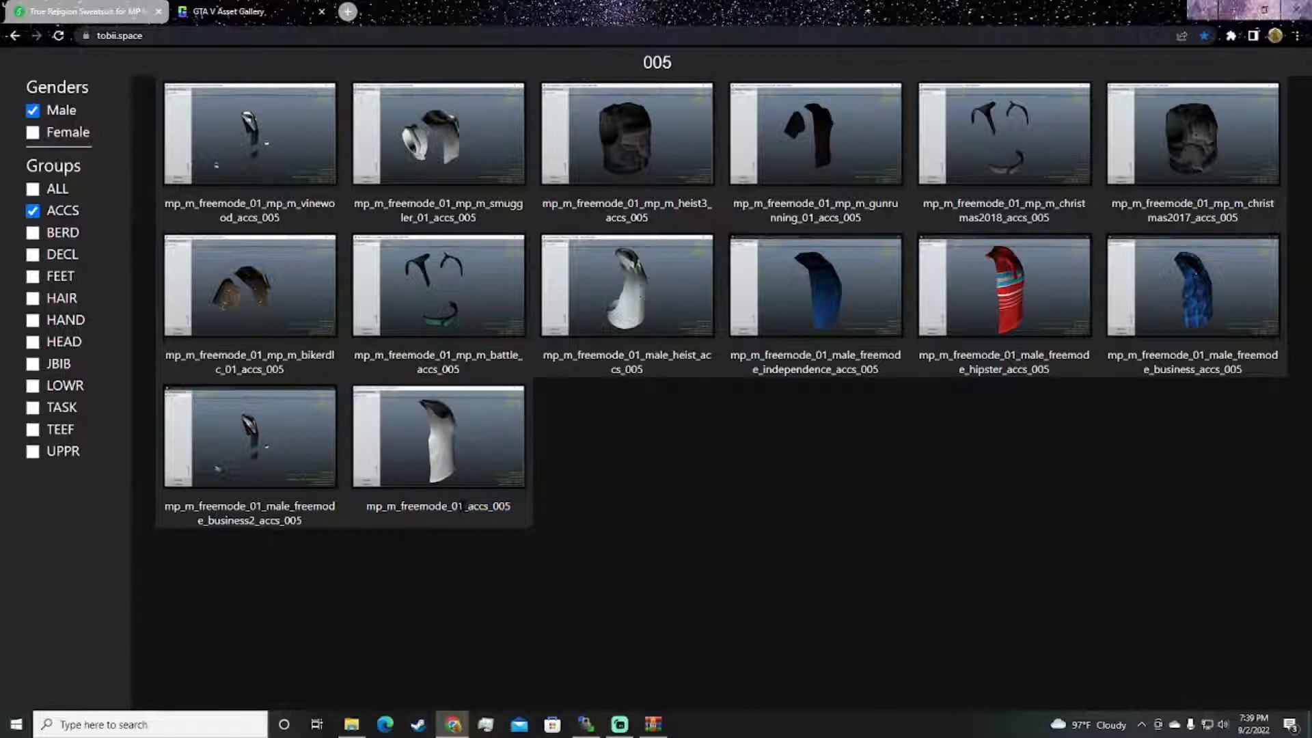
pyautogui.moveTo(445, 505); pyautogui.dragTo(388, 505)
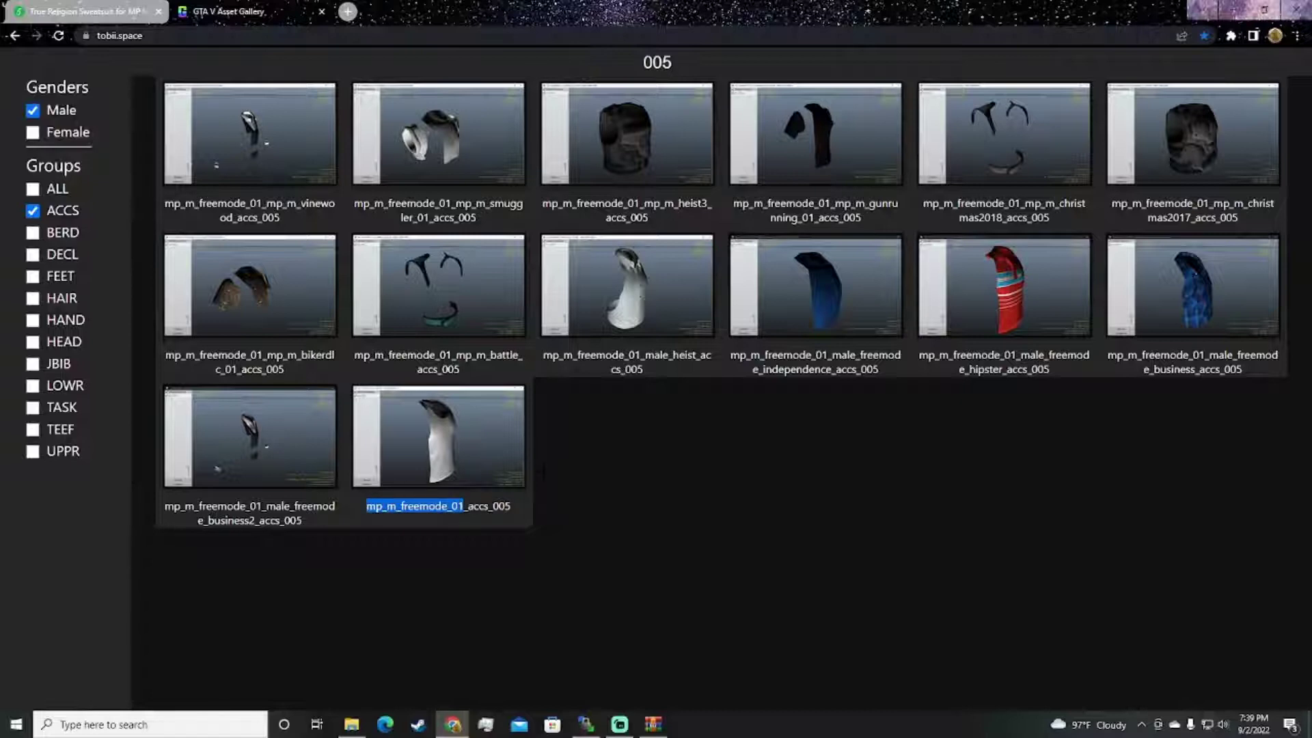
# Step: Minimise the browser and open the Tutorial Pack folder from the desktop
pyautogui.click(1233, 9)
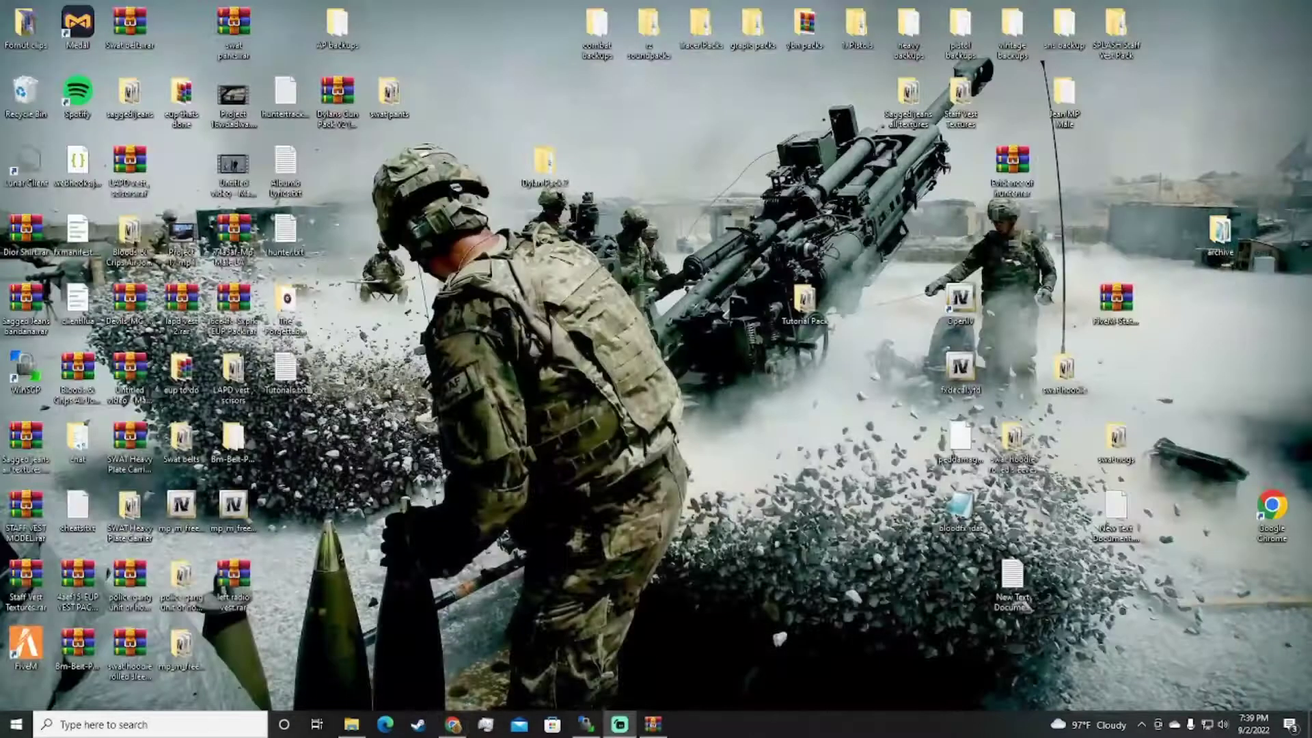
pyautogui.rightClick(653, 724)
pyautogui.doubleClick(804, 300)
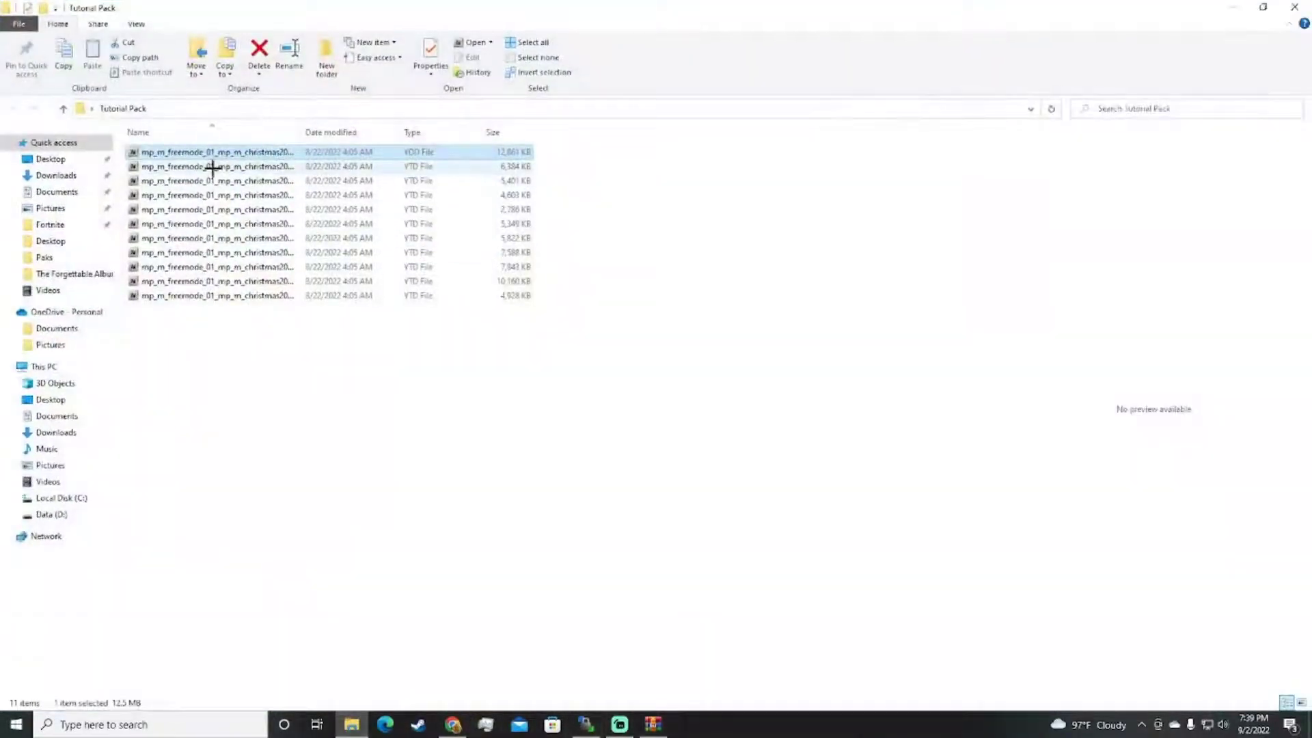
# Step: Inspect the first file's mp_m_freemode_01 name in rename mode, leaving it unchanged
pyautogui.rightClick(203, 150)
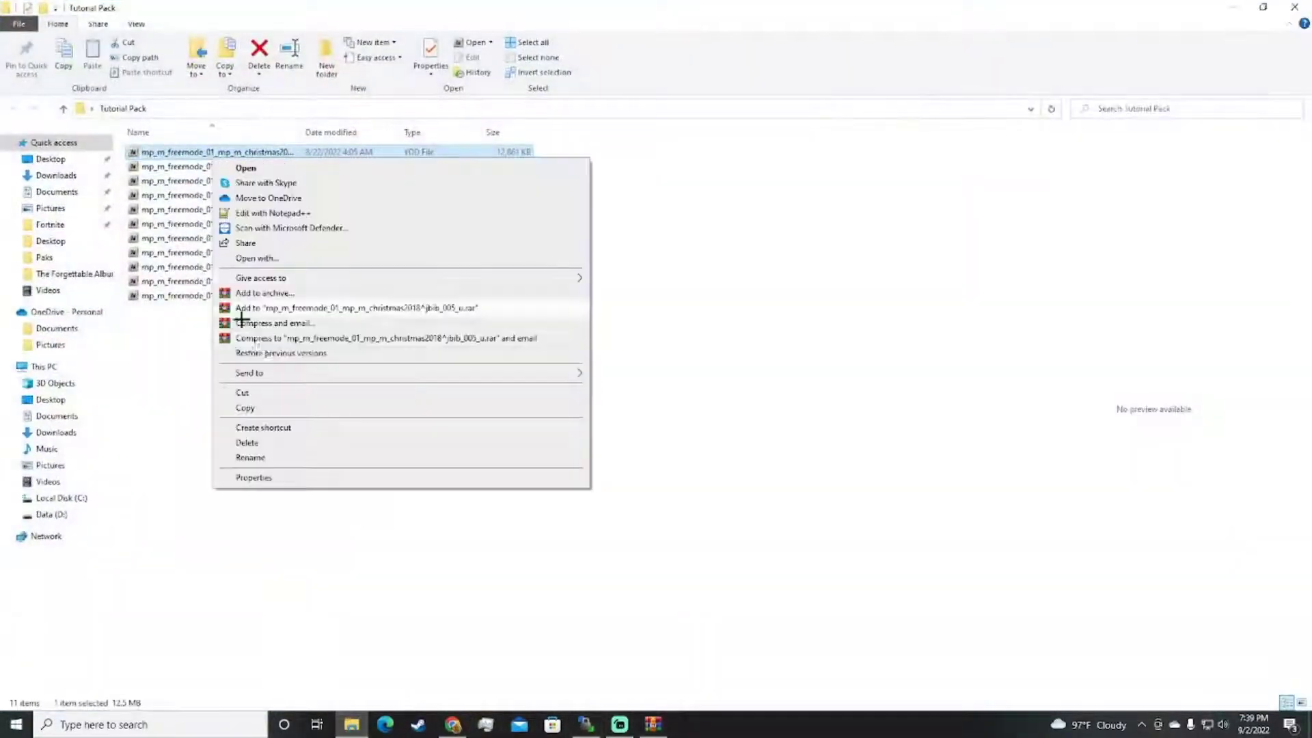
pyautogui.click(250, 455)
pyautogui.click(215, 151)
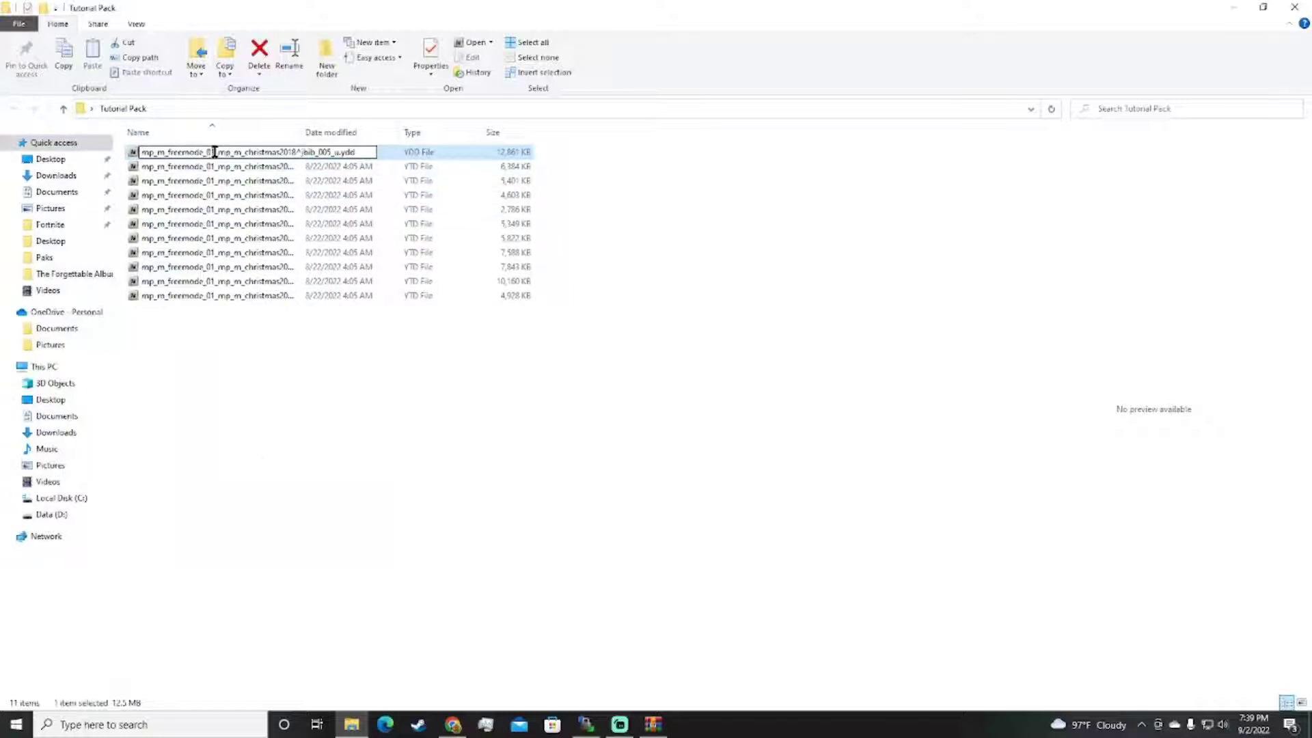
pyautogui.moveTo(214, 152); pyautogui.dragTo(145, 152)
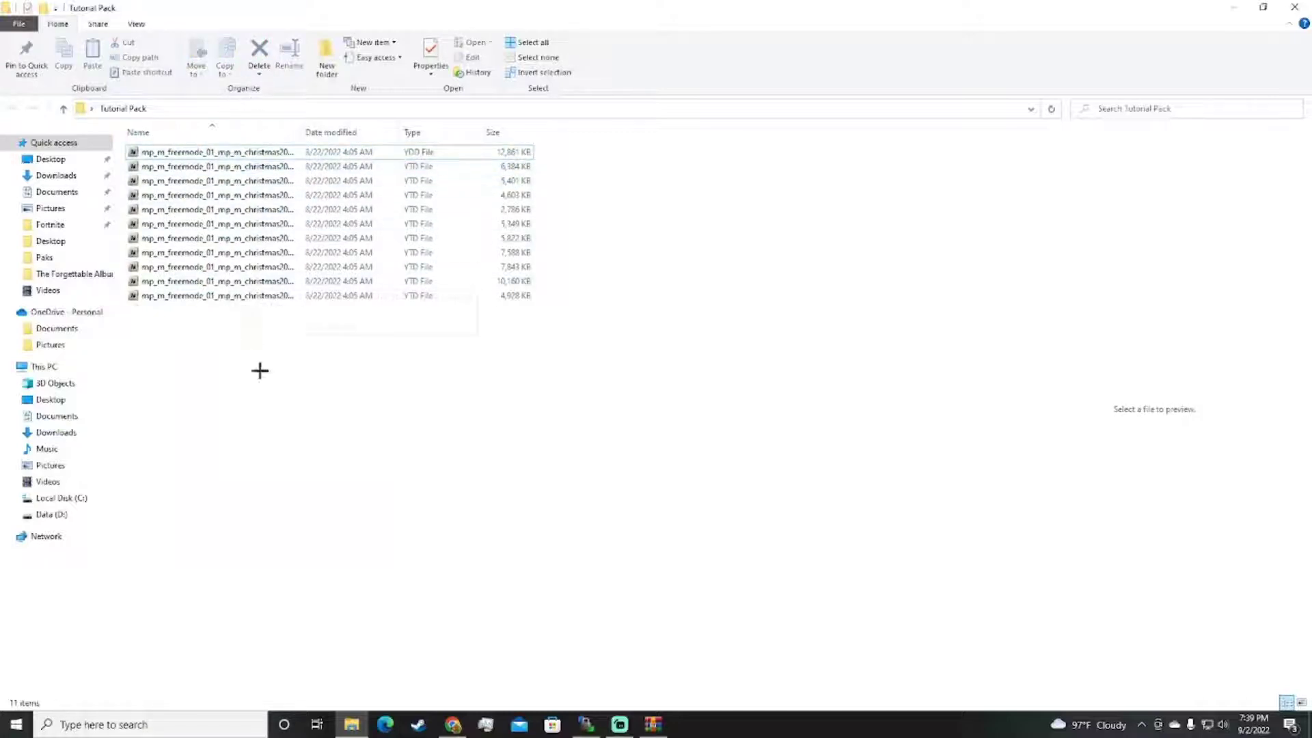
pyautogui.moveTo(260, 379); pyautogui.dragTo(222, 154)
pyautogui.click(271, 335)
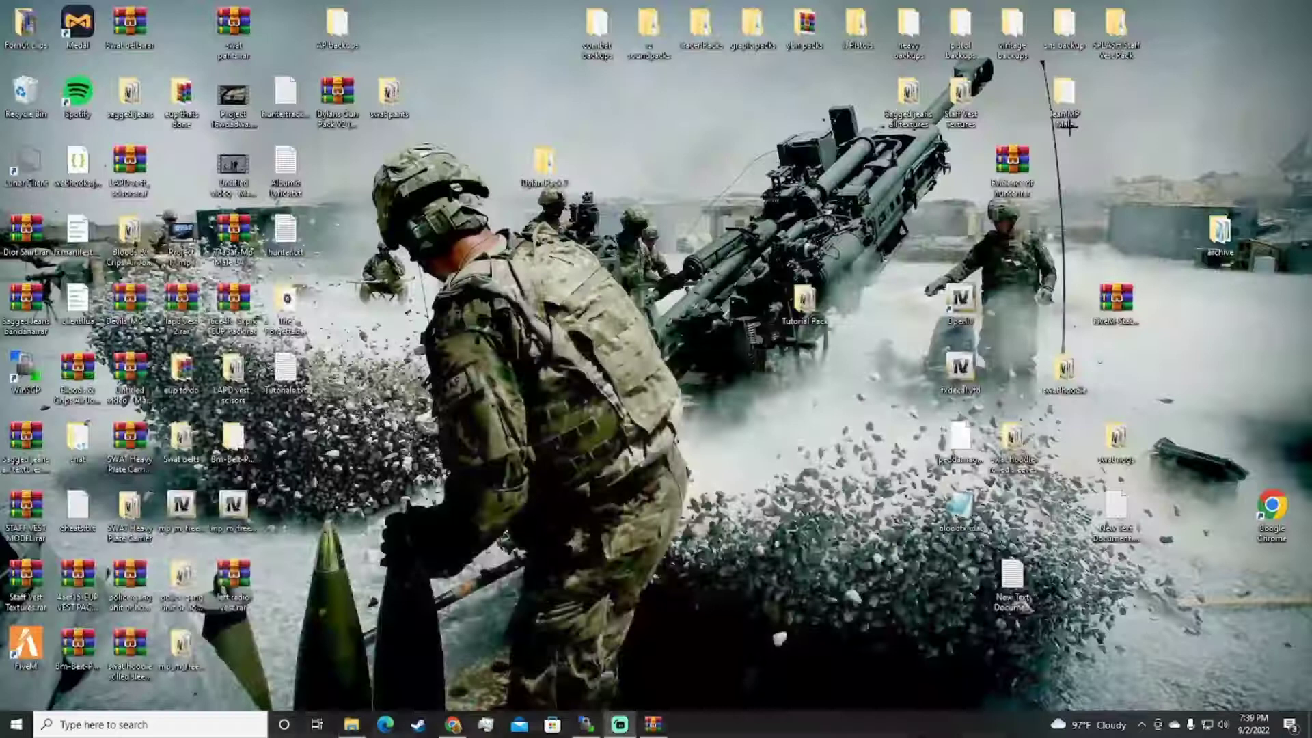
# Step: Minimise the folder window and drag the Tutorial Pack icon up and right
pyautogui.click(1233, 7)
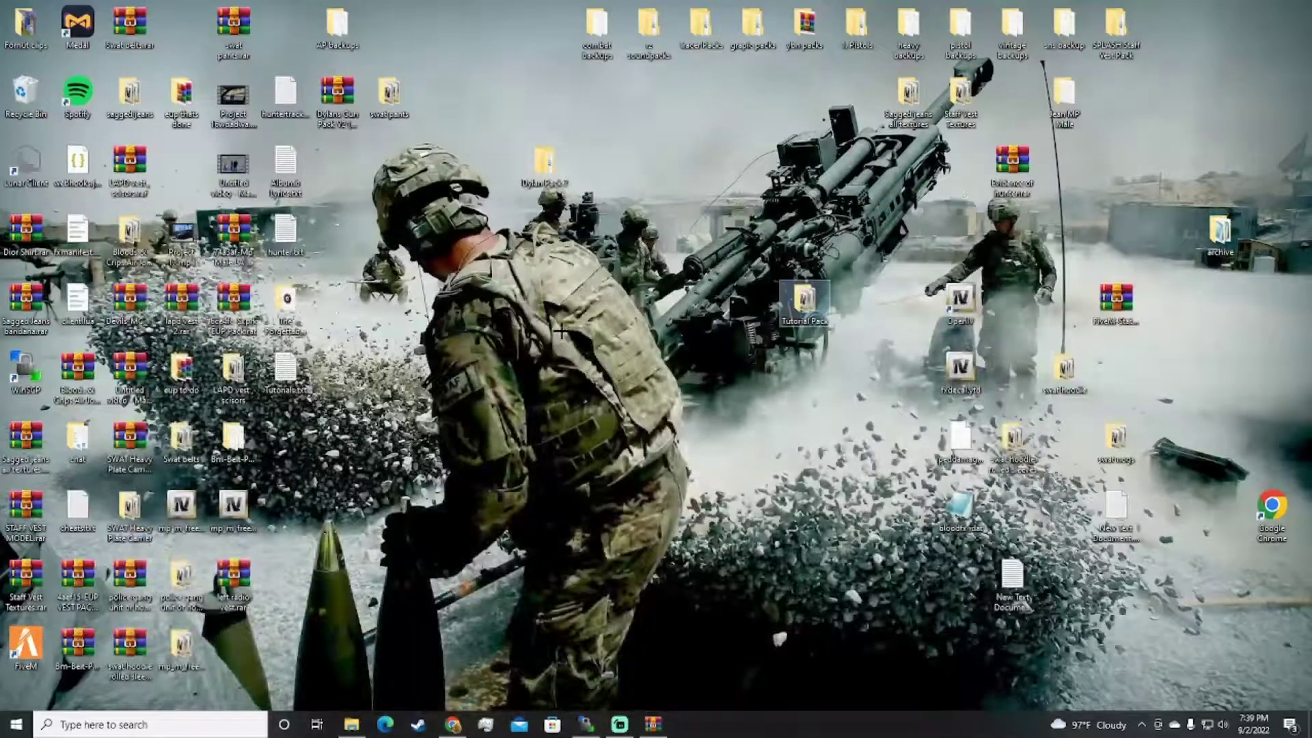
pyautogui.moveTo(813, 315); pyautogui.dragTo(970, 243)
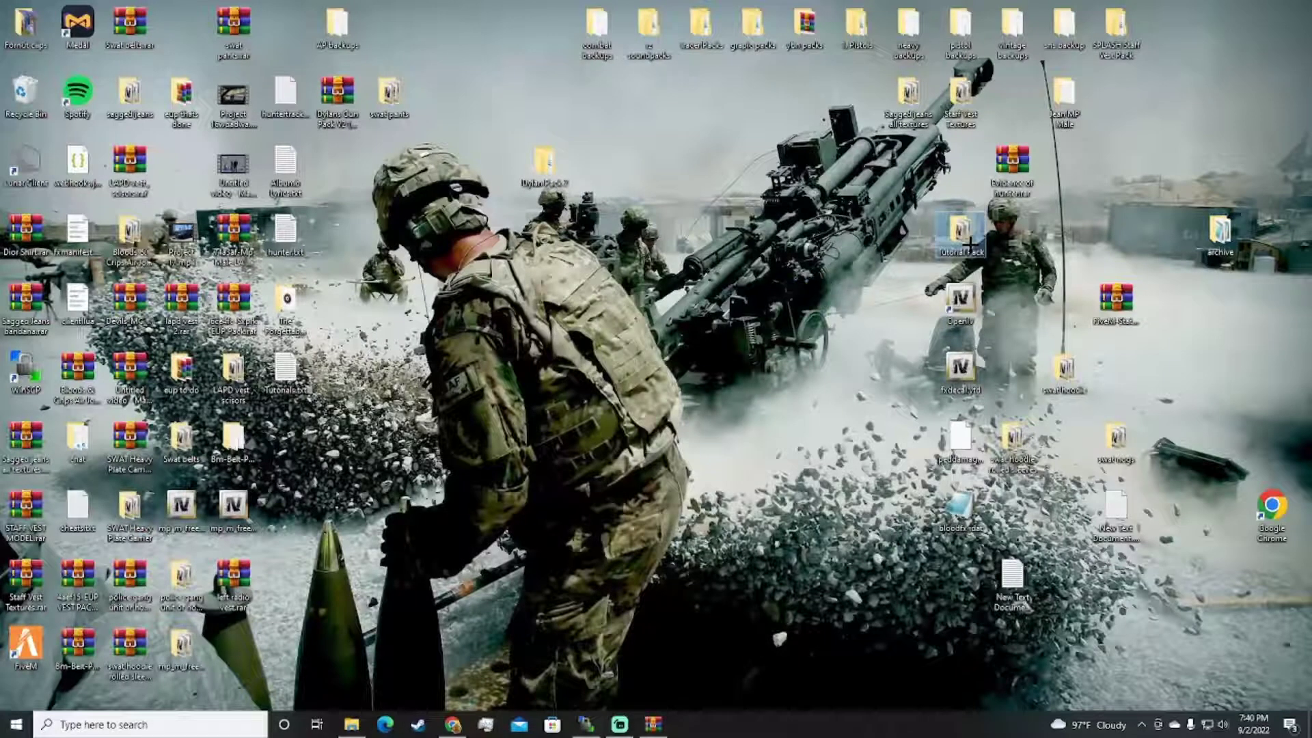